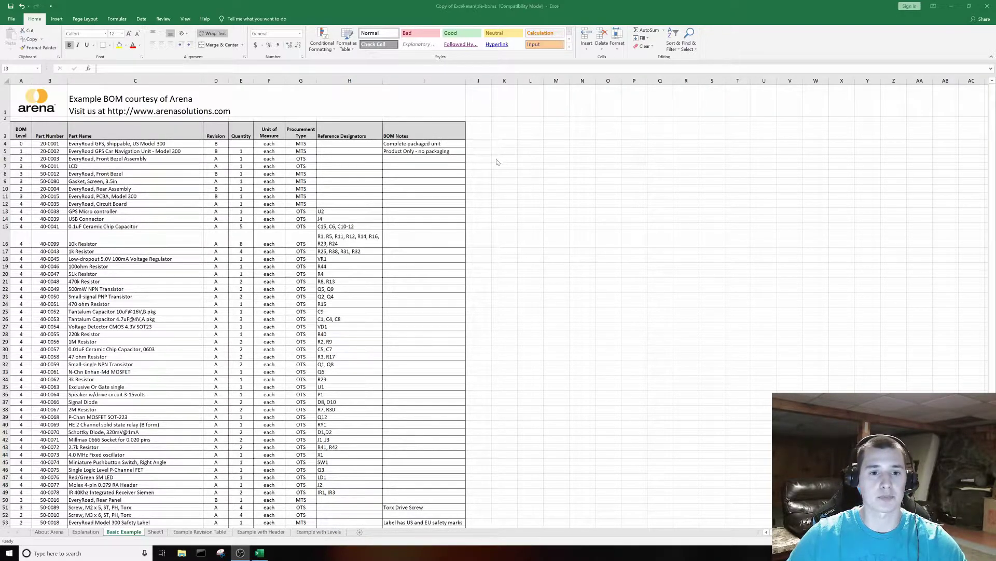
# - Drag the column I border on Sheet1 to widen the BOM Notes column so notes wrap less
pyautogui.click(156, 533)
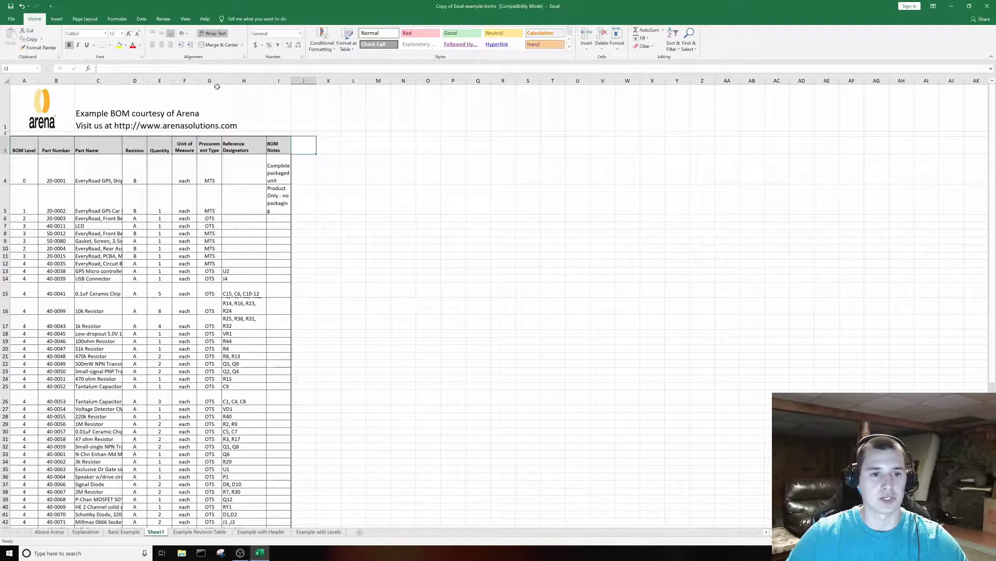
pyautogui.moveTo(292, 81); pyautogui.dragTo(316, 81)
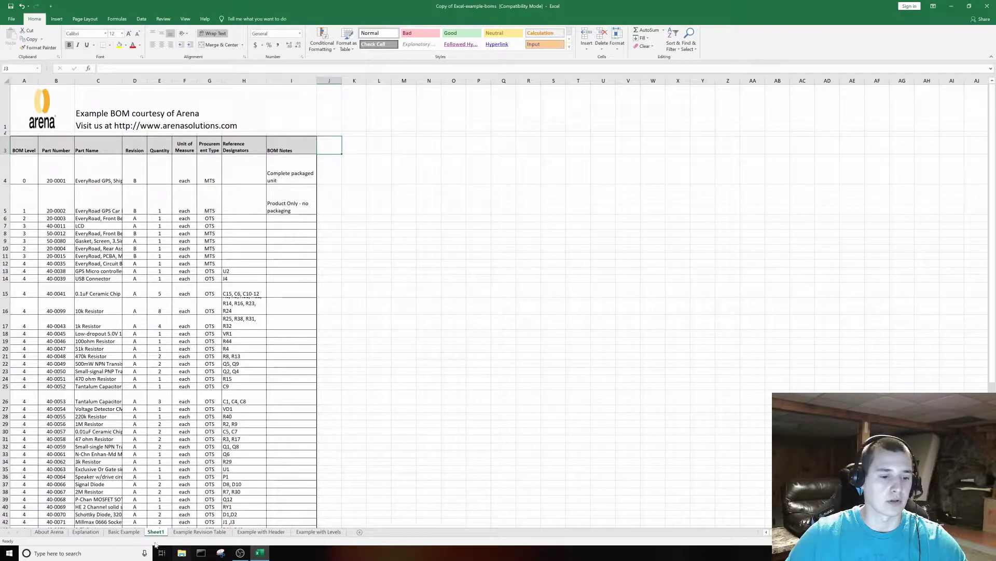
pyautogui.click(125, 532)
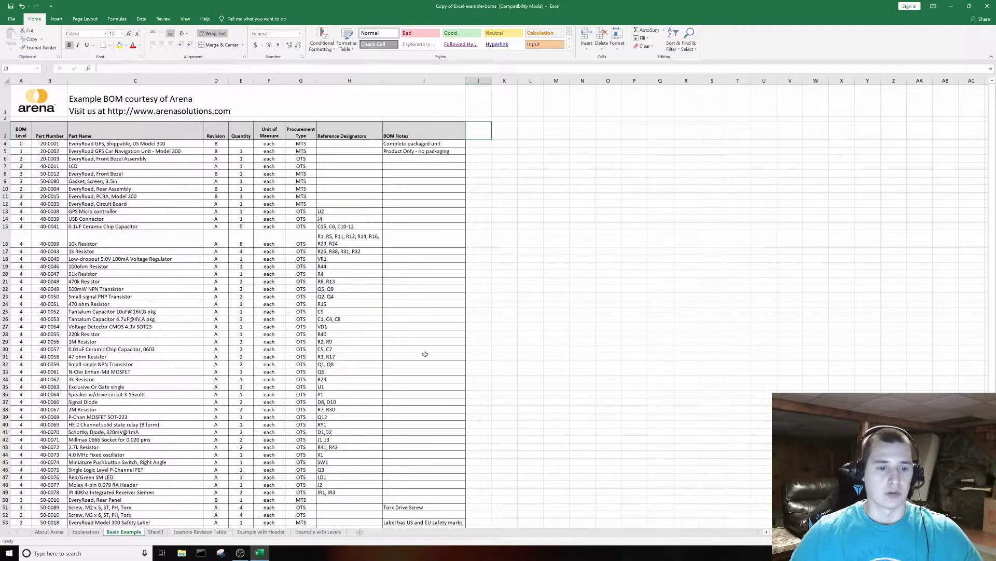
pyautogui.click(156, 531)
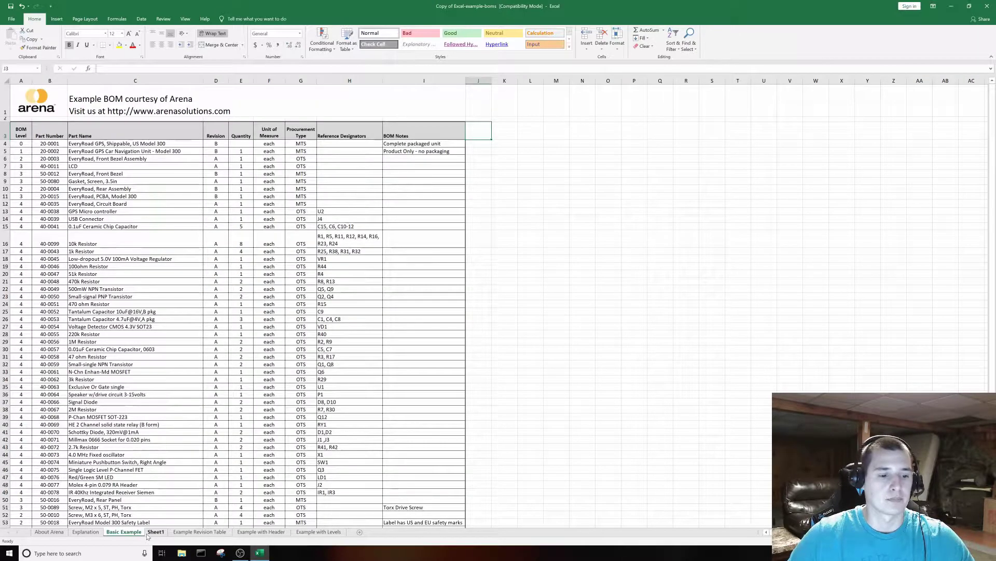
# - Rename Sheet1 to 'BOM 2'
pyautogui.rightClick(149, 535)
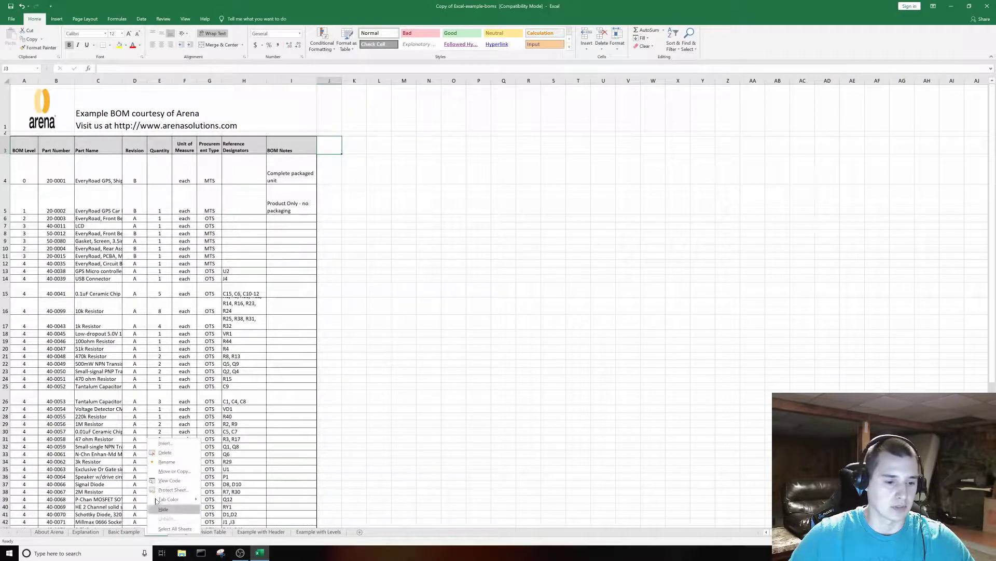
pyautogui.click(167, 461)
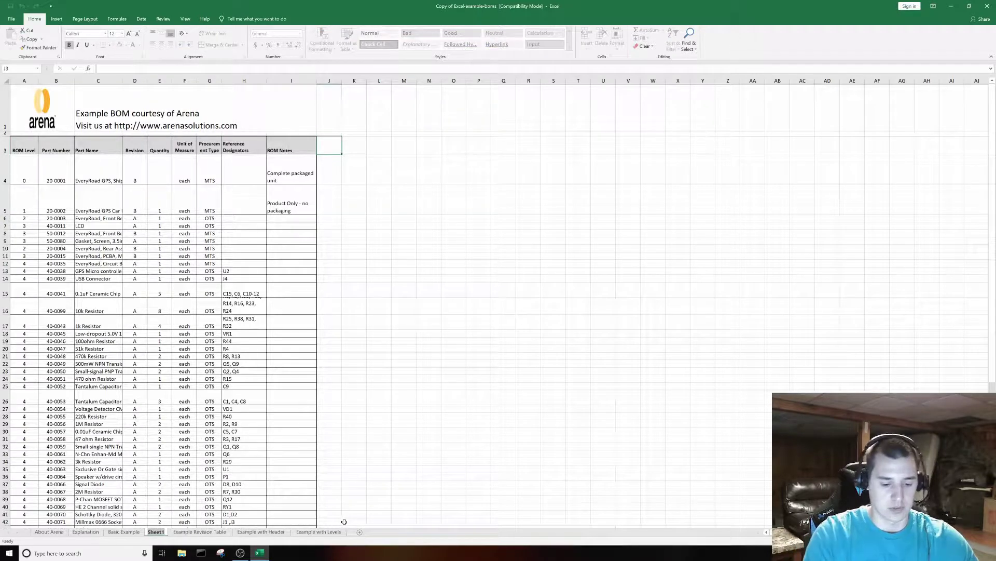
pyautogui.write('BOM')
pyautogui.press('Return')
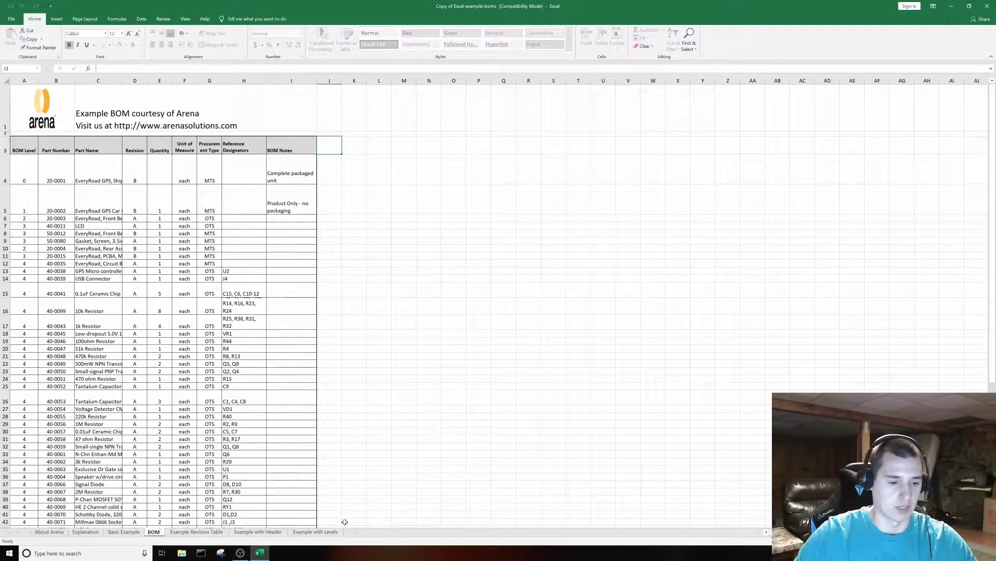
pyautogui.write('2')
pyautogui.press('Return')
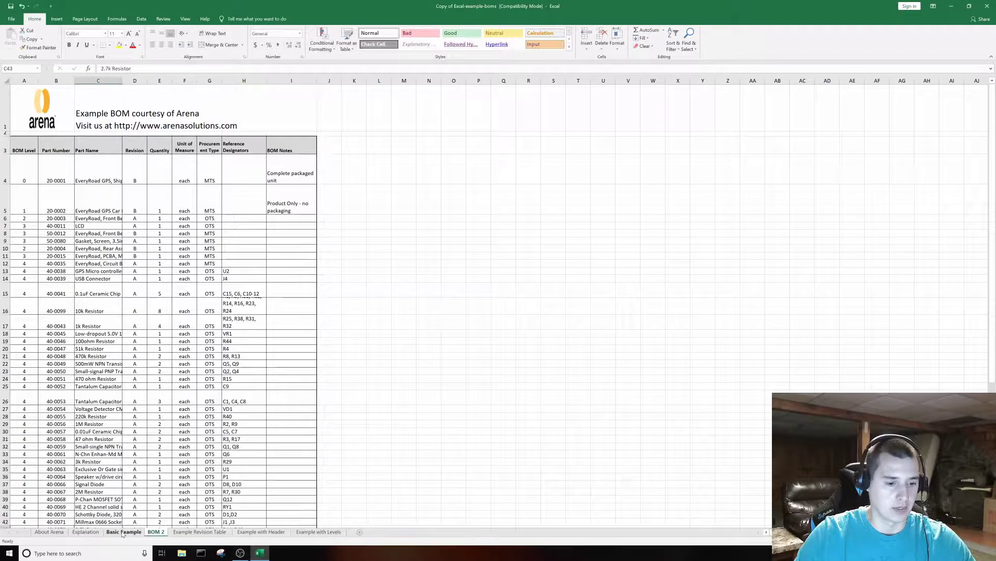
# - Rename the Basic Example sheet to 'BOM 1'
pyautogui.click(122, 532)
pyautogui.rightClick(124, 532)
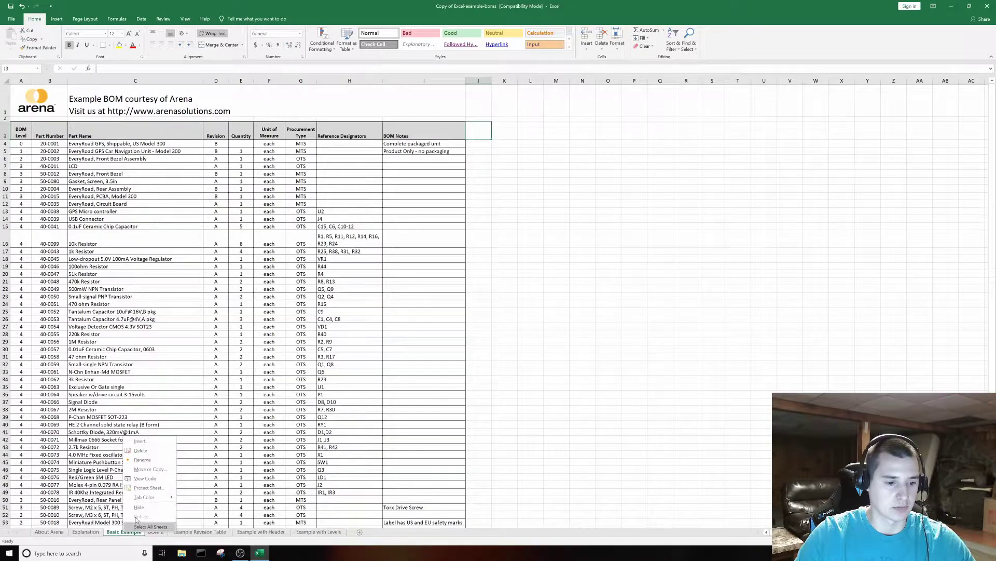
pyautogui.click(142, 460)
pyautogui.write('BOM 1')
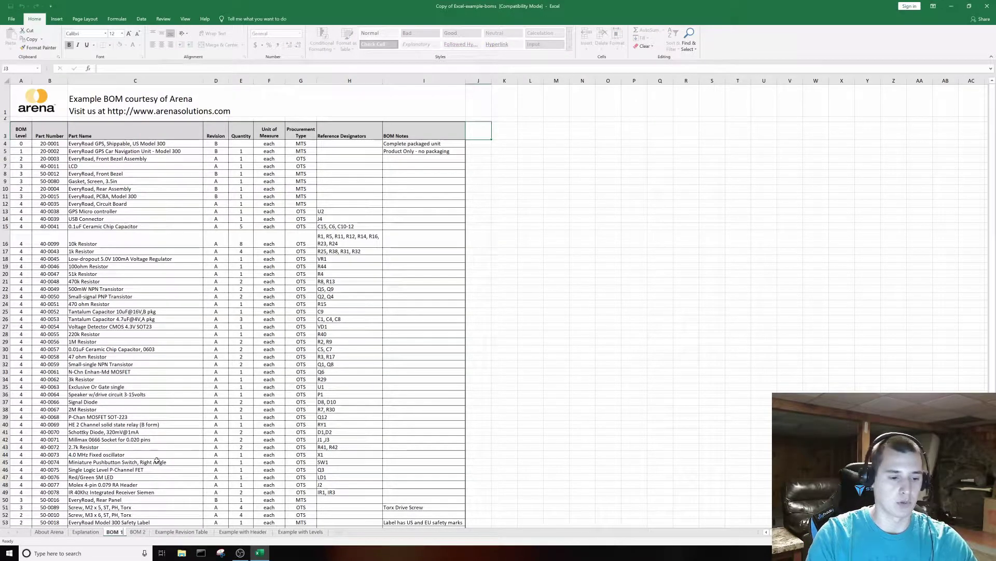
pyautogui.click(156, 440)
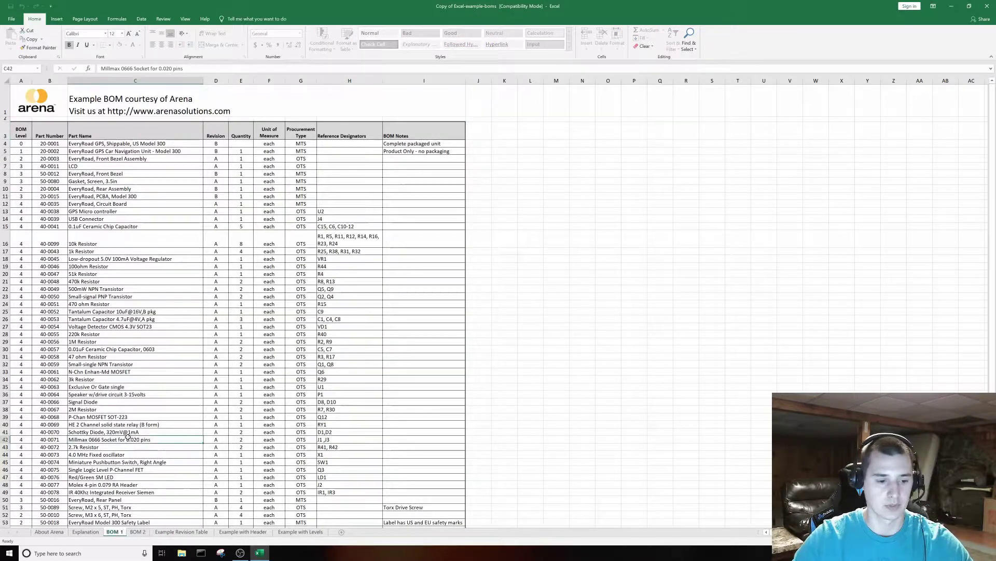
# - Look over the BOM 2 and BOM 1 sheets, then select cell J3 on BOM 1
pyautogui.click(137, 532)
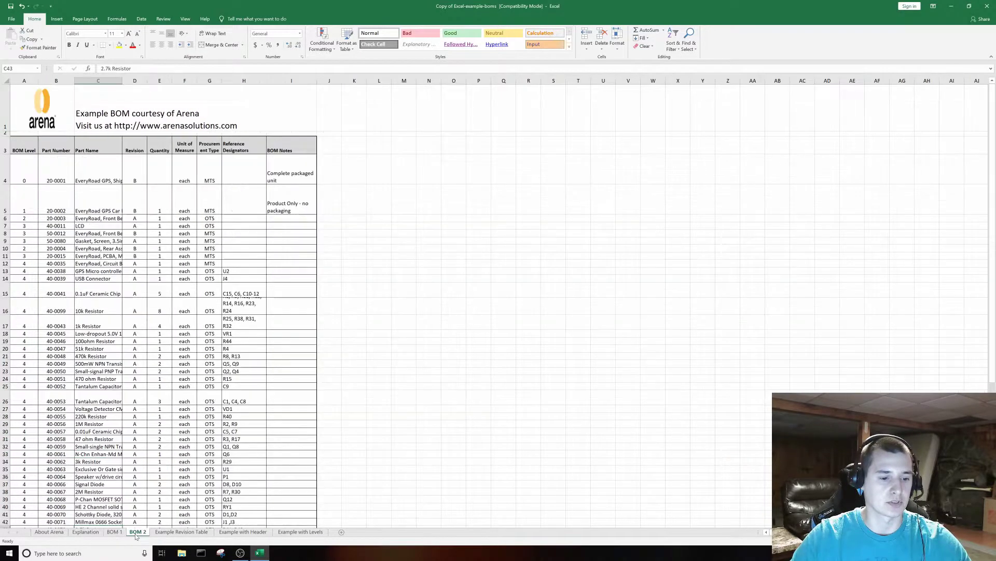
pyautogui.scroll(-8, 189, 249)
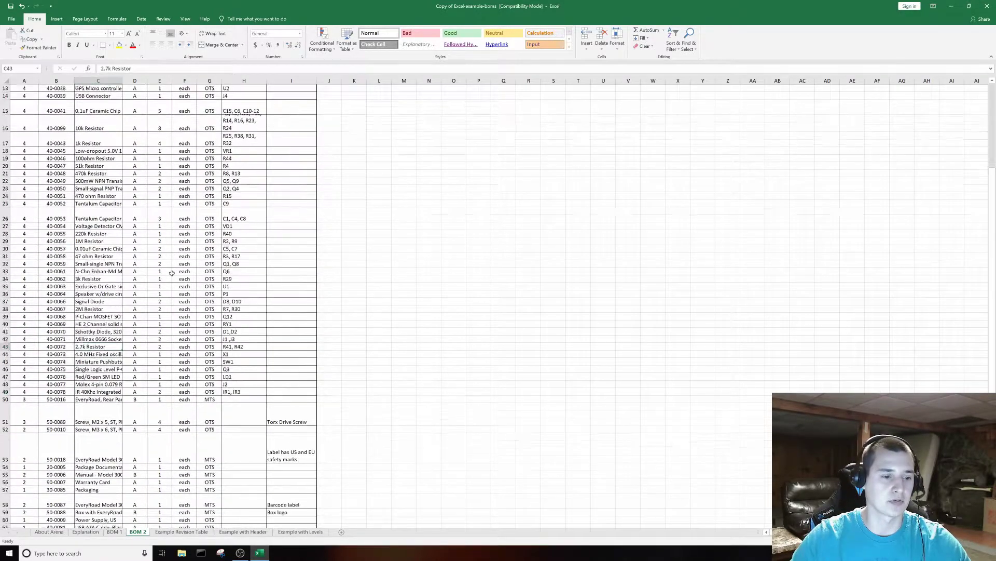
pyautogui.scroll(8, 190, 259)
pyautogui.scroll(-12, 192, 267)
pyautogui.scroll(12, 192, 268)
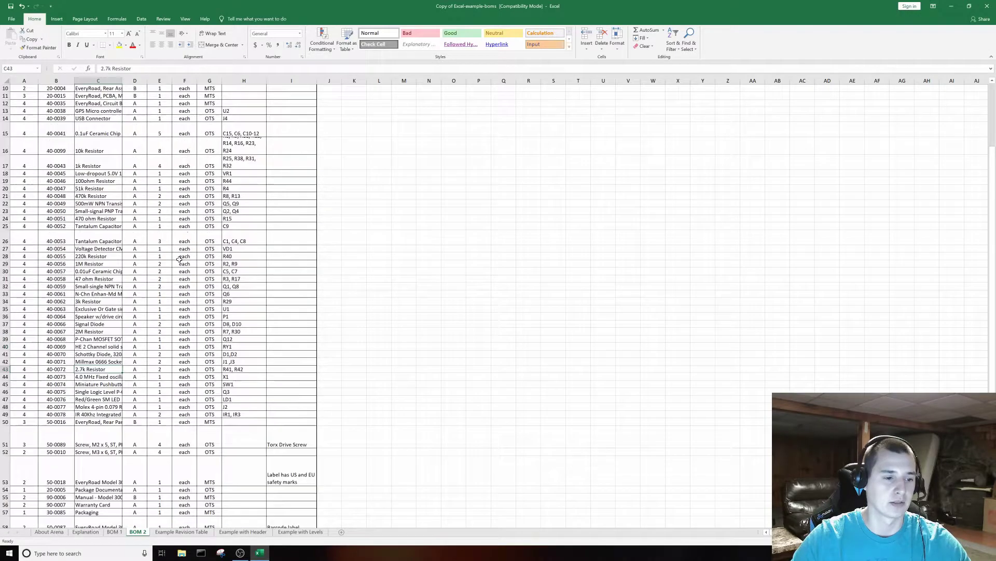
pyautogui.click(115, 532)
pyautogui.scroll(-10, 198, 331)
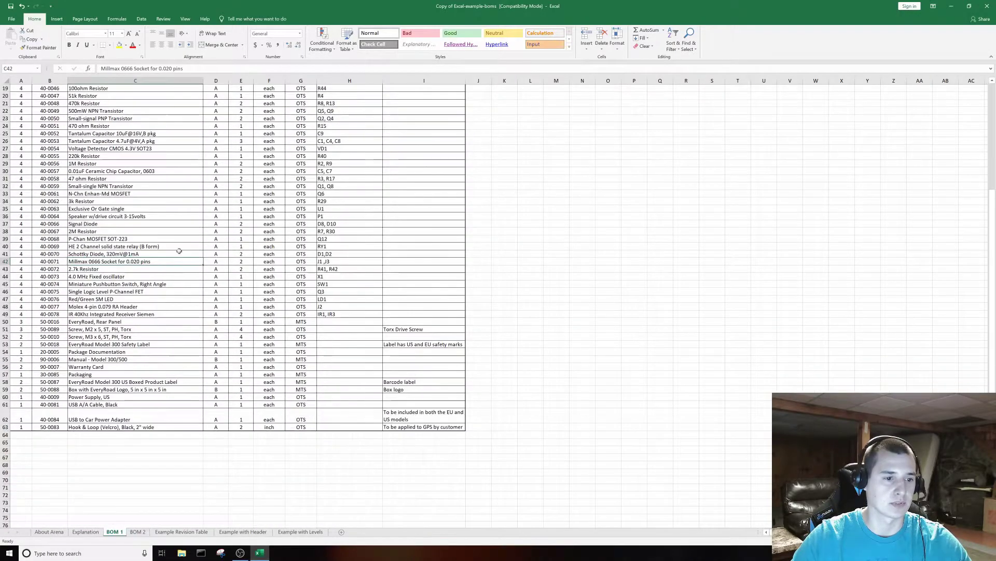
pyautogui.scroll(10, 198, 331)
pyautogui.click(483, 130)
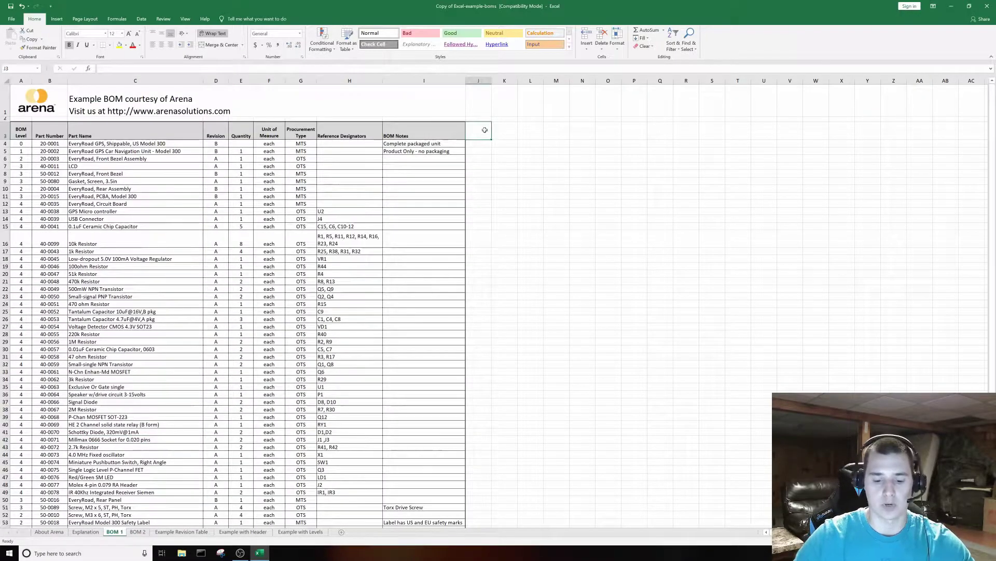
pyautogui.write('=')
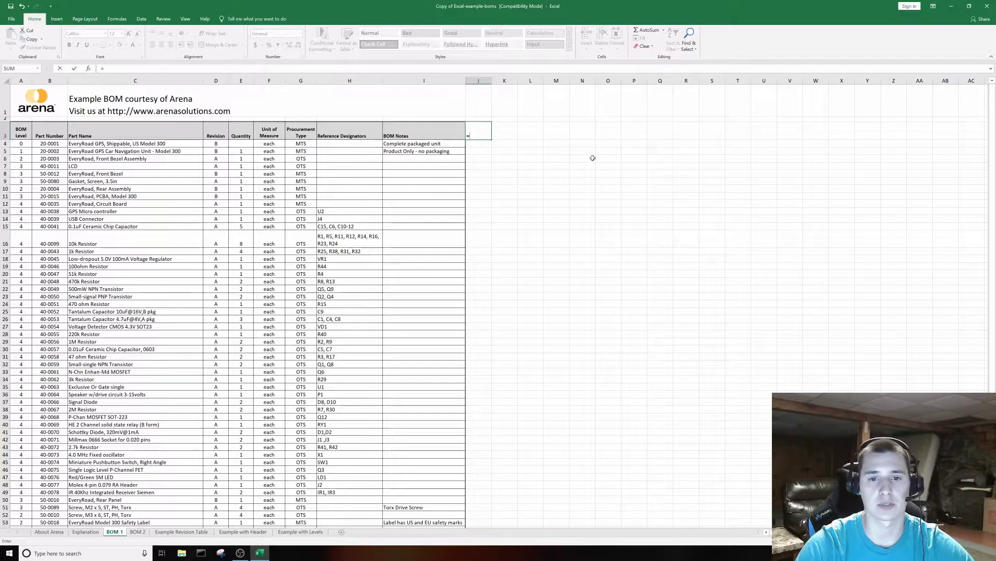
pyautogui.write('ind')
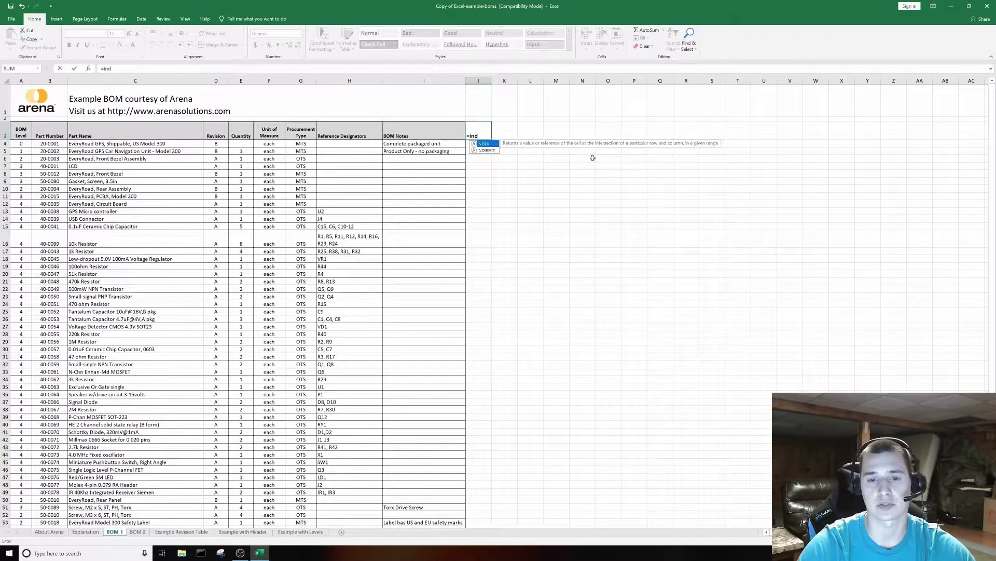
pyautogui.doubleClick(489, 145)
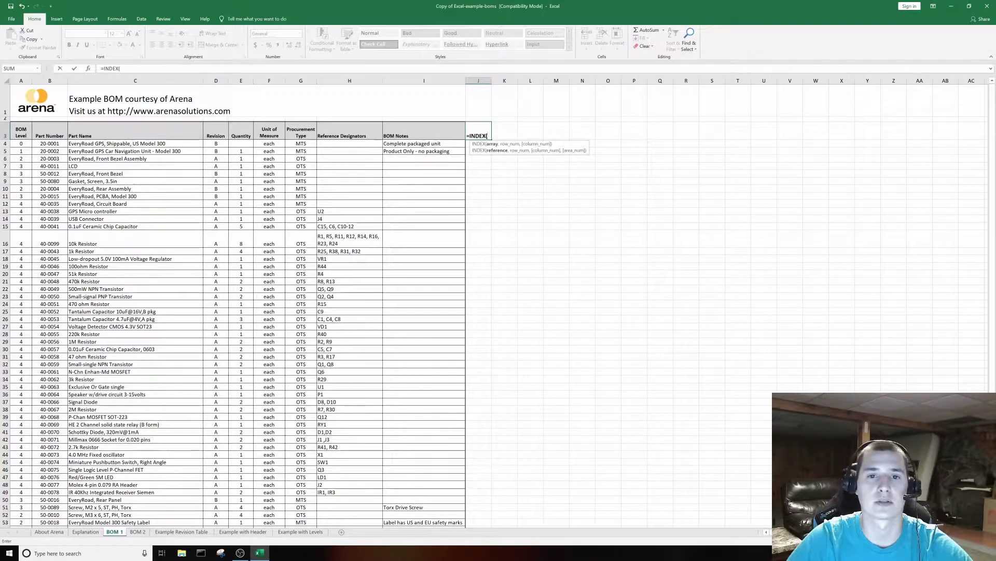
pyautogui.click(484, 75)
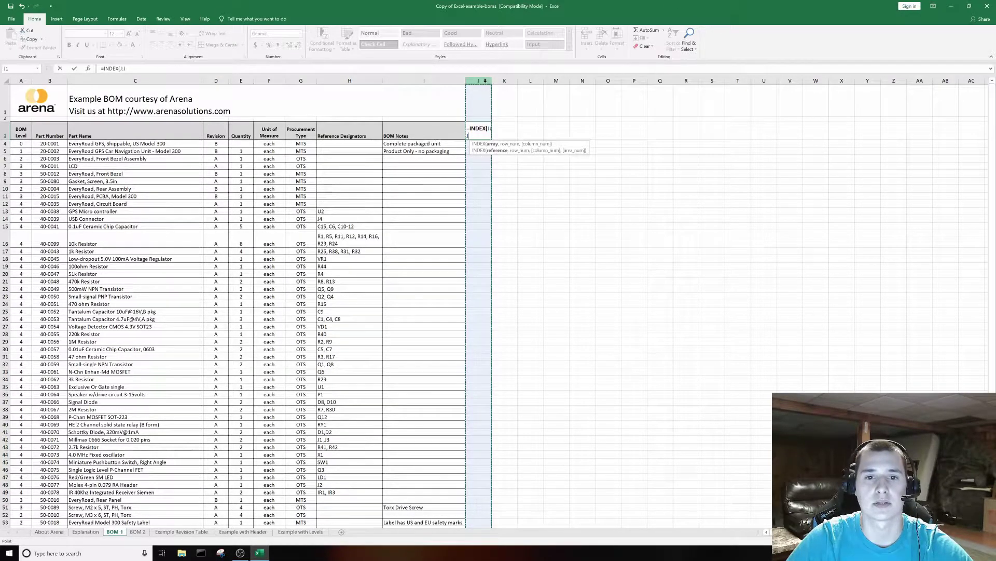
pyautogui.press('F2')
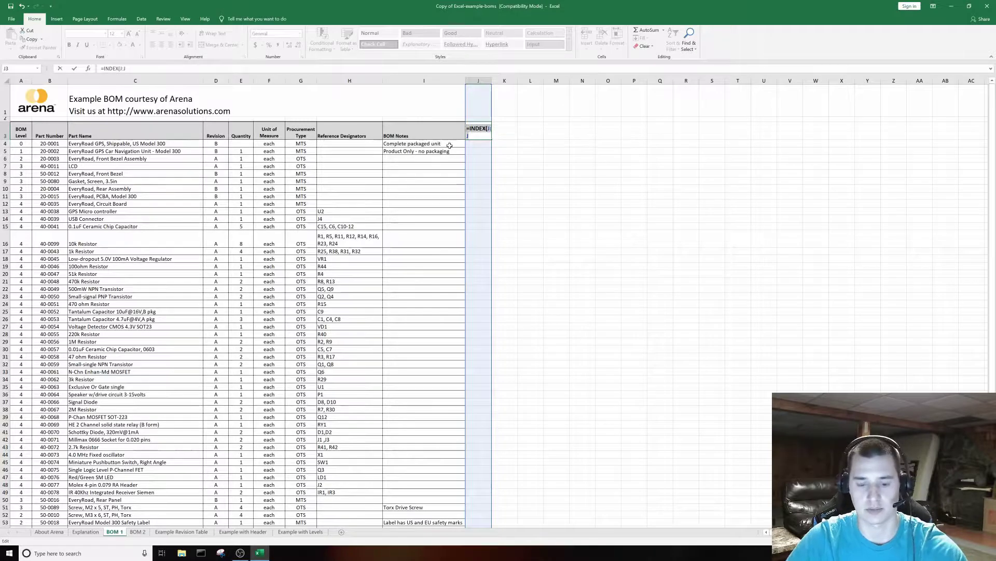
pyautogui.press('Escape')
pyautogui.moveTo(503, 166); pyautogui.dragTo(503, 180)
pyautogui.click(478, 80)
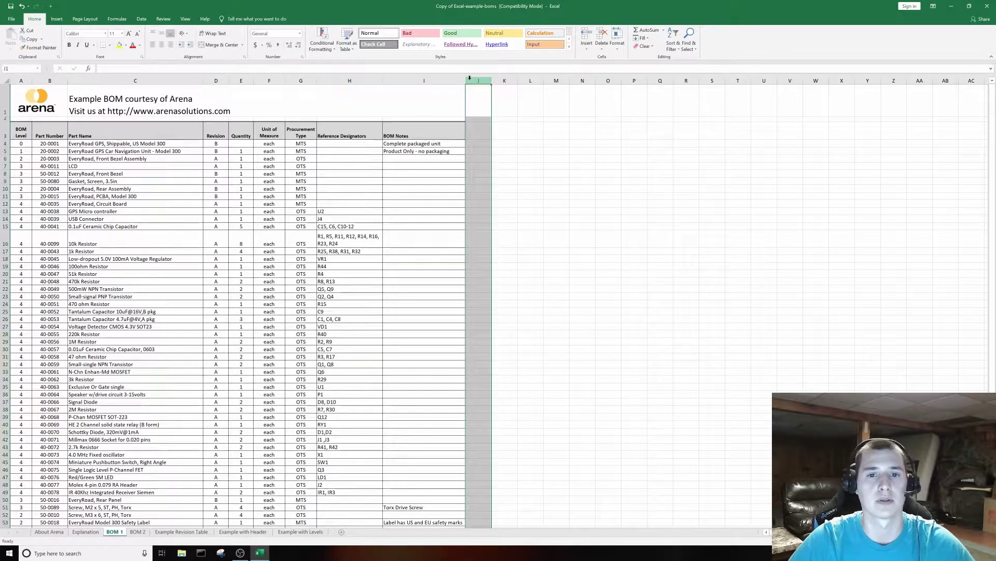
pyautogui.rightClick(472, 78)
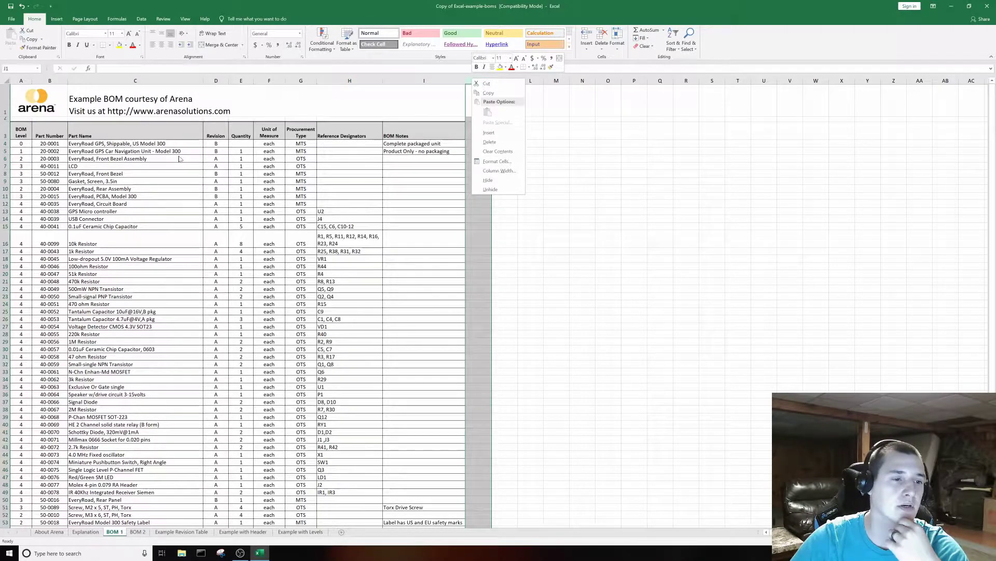
pyautogui.press('Escape')
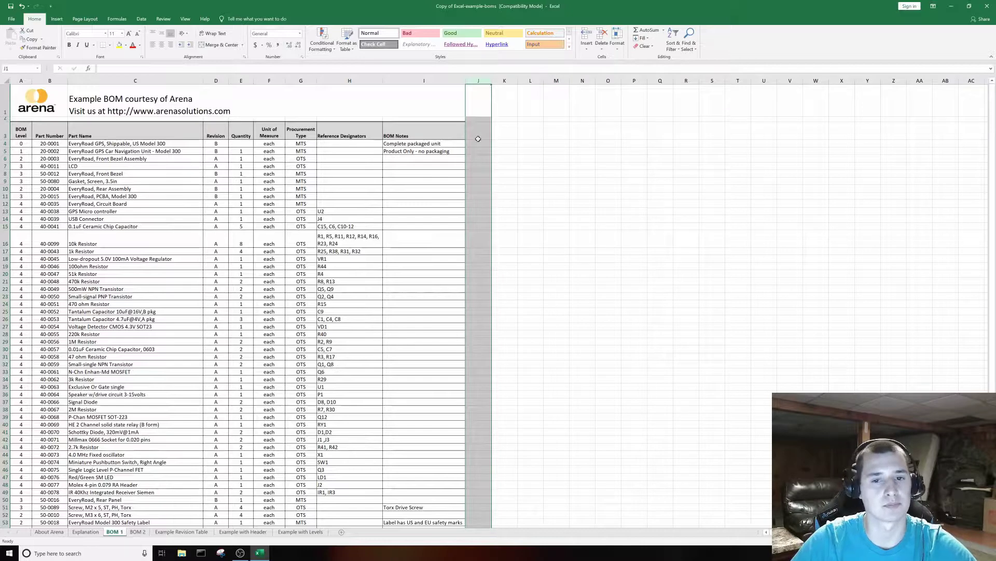
# - Enter a two-line 'On BOM 1' header in J3 and widen column J to fit it
pyautogui.click(478, 138)
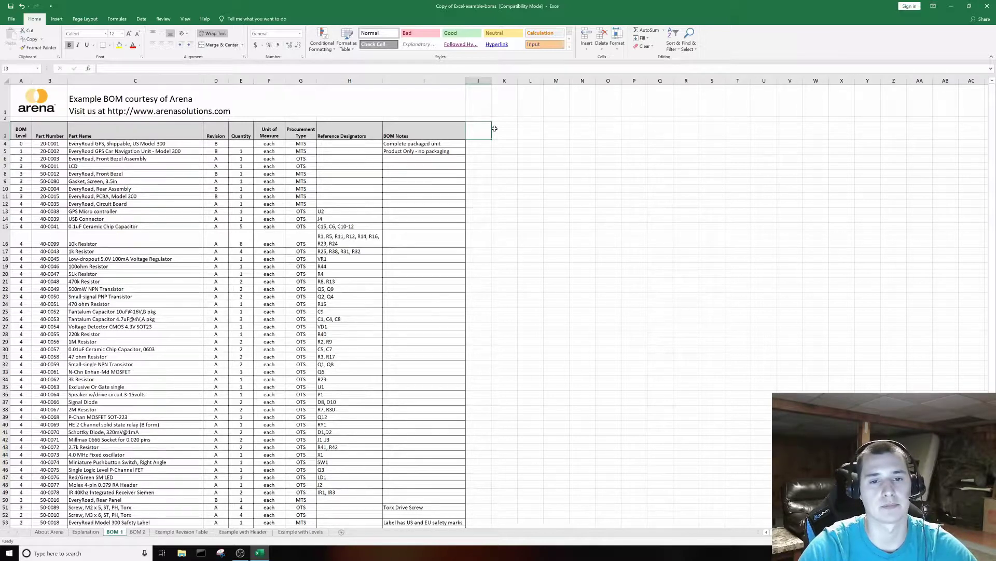
pyautogui.write('On B')
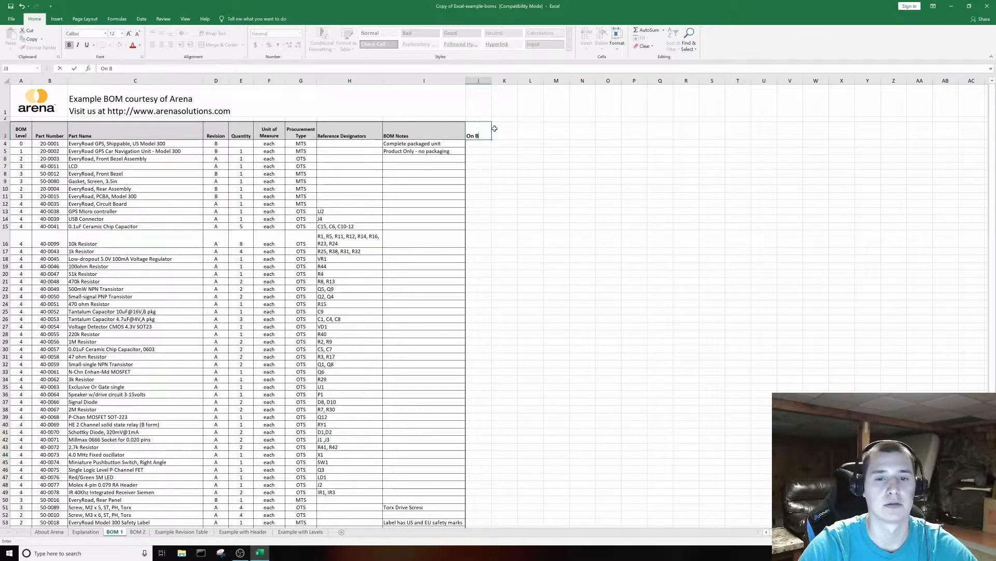
pyautogui.write('OM')
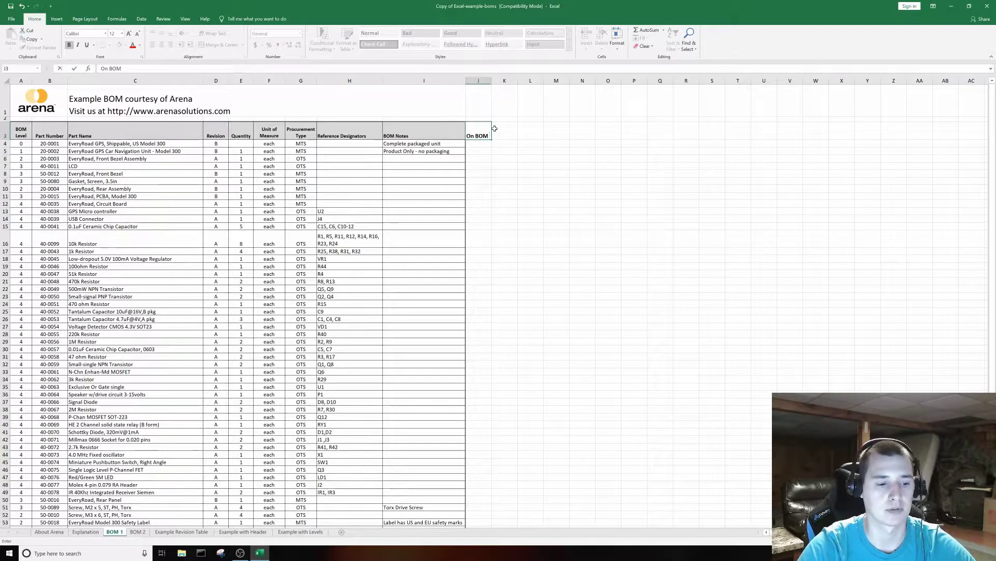
pyautogui.hotkey('alt', 'Return')
pyautogui.write('1')
pyautogui.click(528, 126)
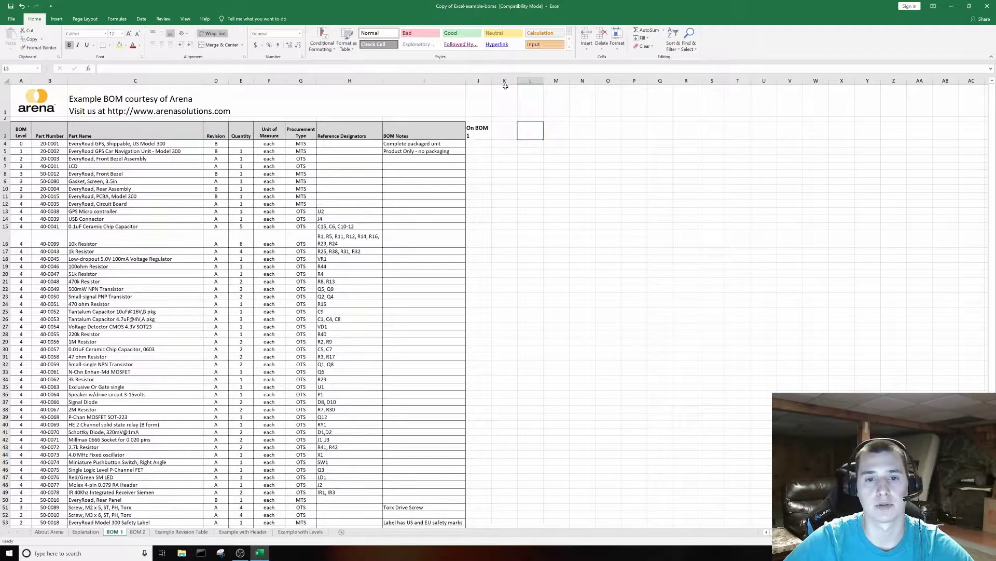
pyautogui.moveTo(492, 83); pyautogui.dragTo(517, 83)
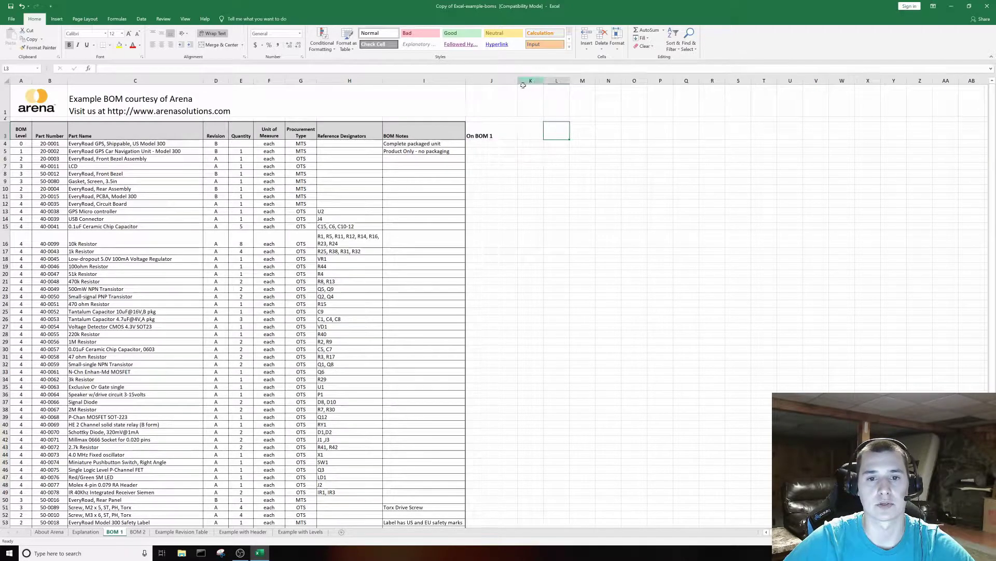
# - Enter YES in J4 and fill it down column J for every part row
pyautogui.click(492, 143)
pyautogui.write('YES')
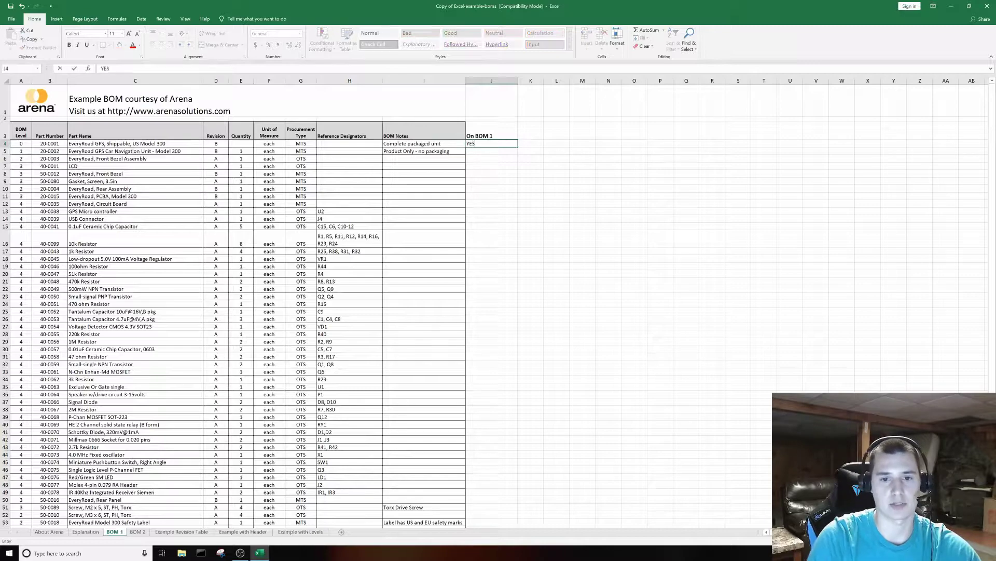
pyautogui.click(522, 131)
pyautogui.click(509, 144)
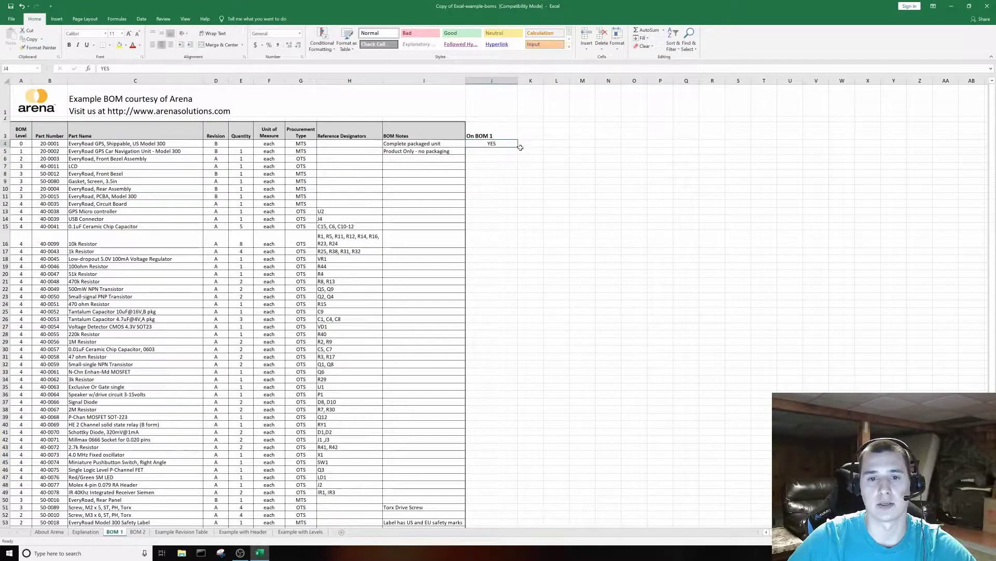
pyautogui.doubleClick(520, 146)
pyautogui.click(538, 210)
pyautogui.scroll(-1, 536, 259)
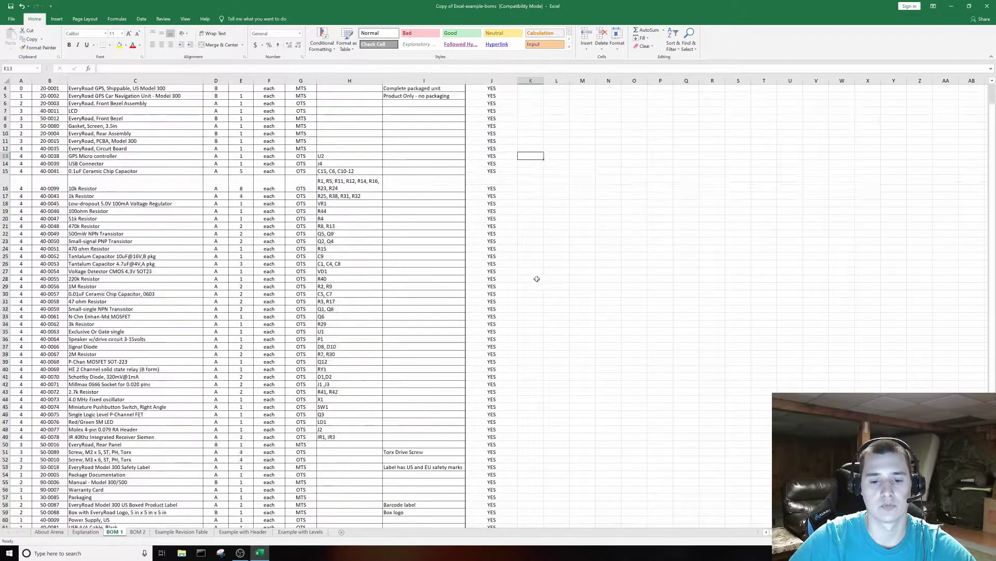
pyautogui.scroll(-4, 537, 281)
pyautogui.scroll(6, 538, 282)
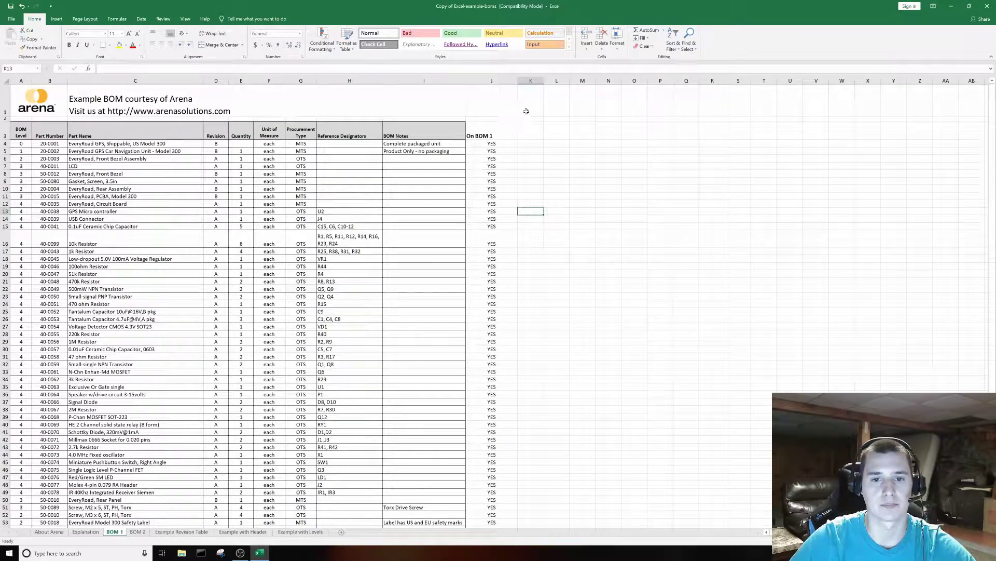
pyautogui.click(530, 130)
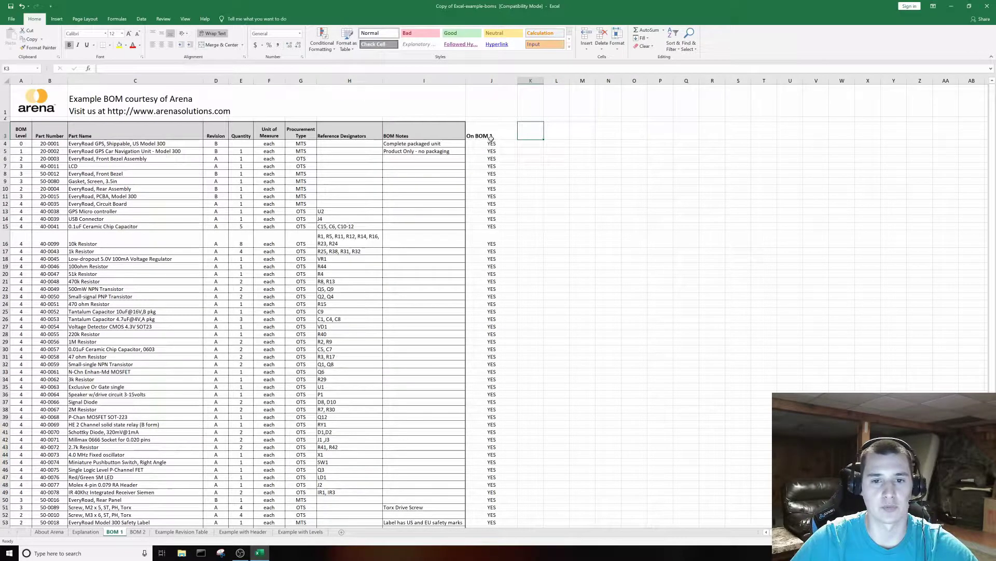
# - In BOM 2 cell J3, begin an INDEX formula using BOM 1 column J as the array
pyautogui.click(137, 532)
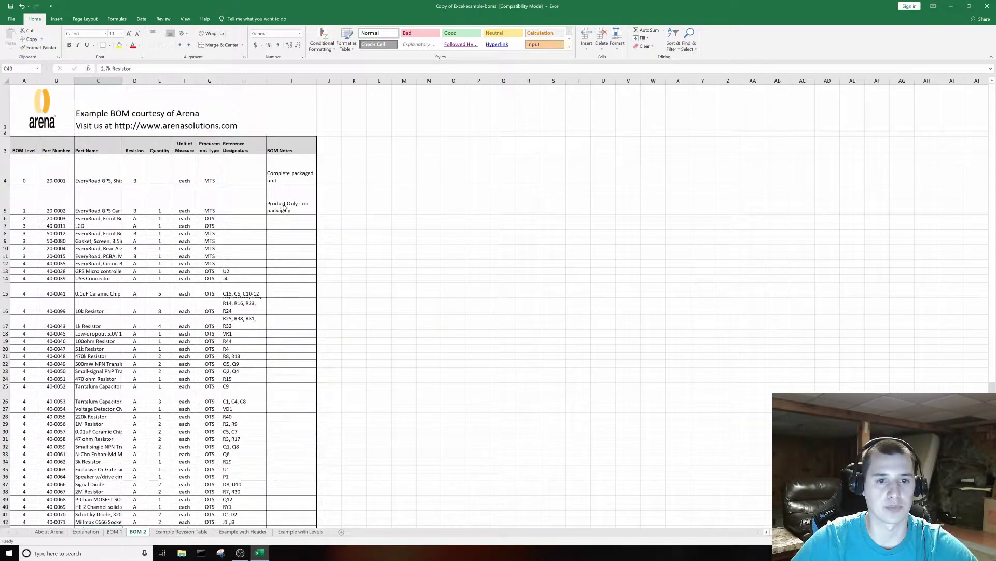
pyautogui.click(339, 138)
pyautogui.write('=')
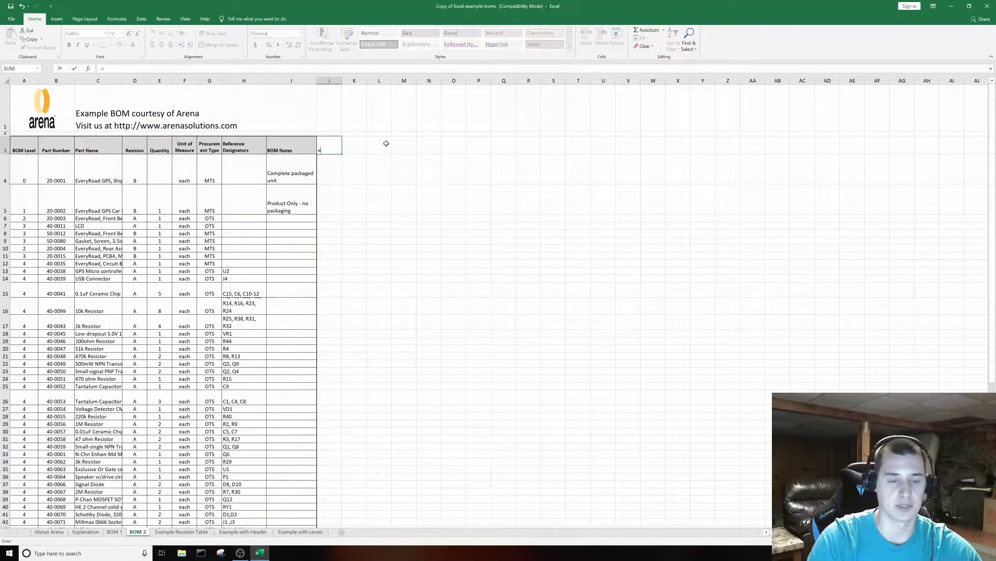
pyautogui.write('ind')
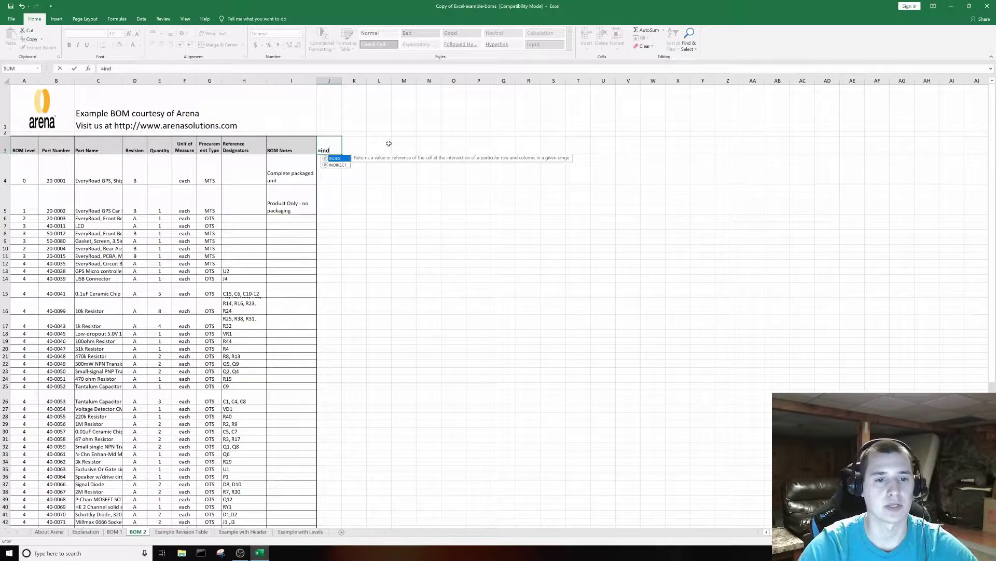
pyautogui.write('ex(')
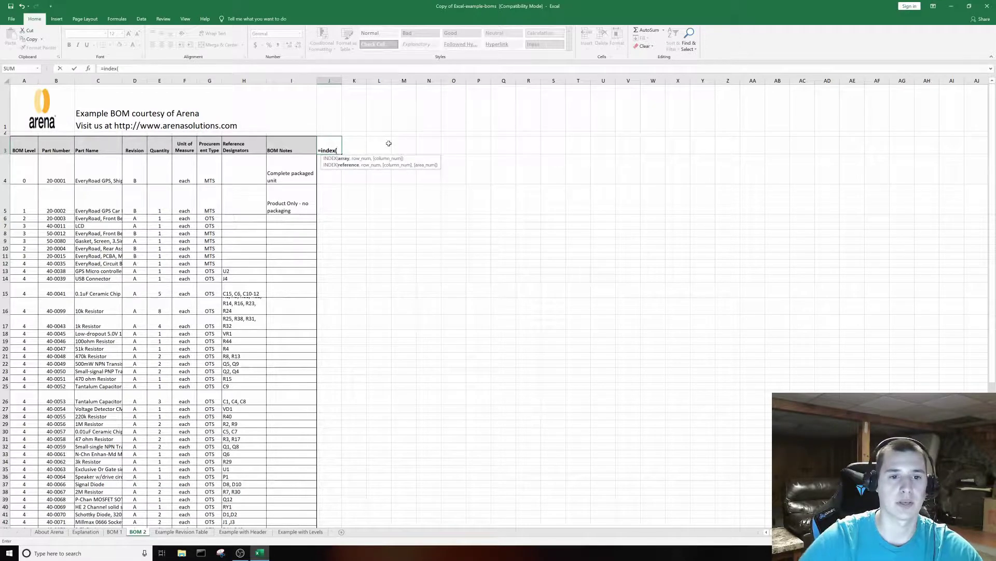
pyautogui.click(115, 532)
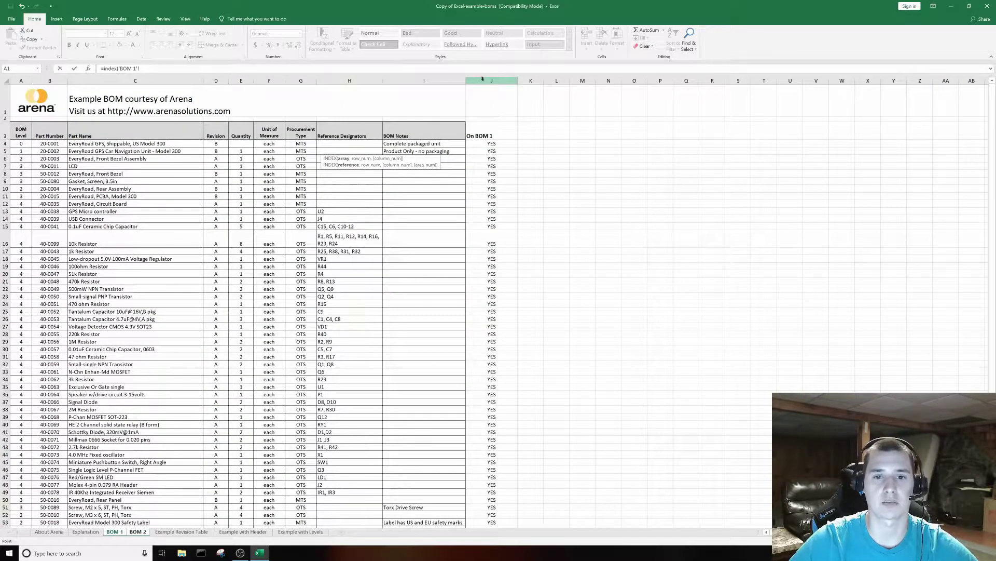
pyautogui.click(483, 79)
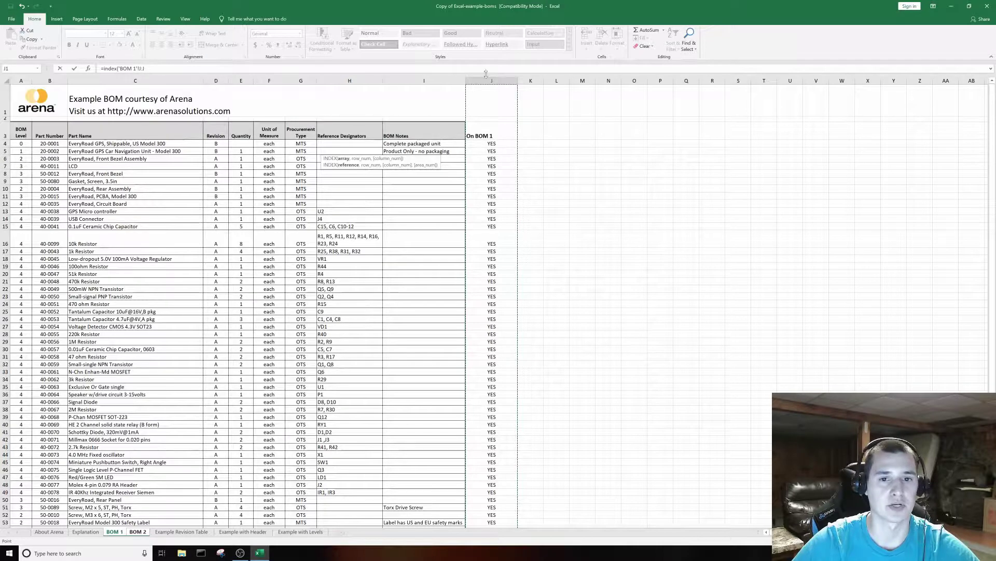
pyautogui.click(490, 79)
pyautogui.write(',')
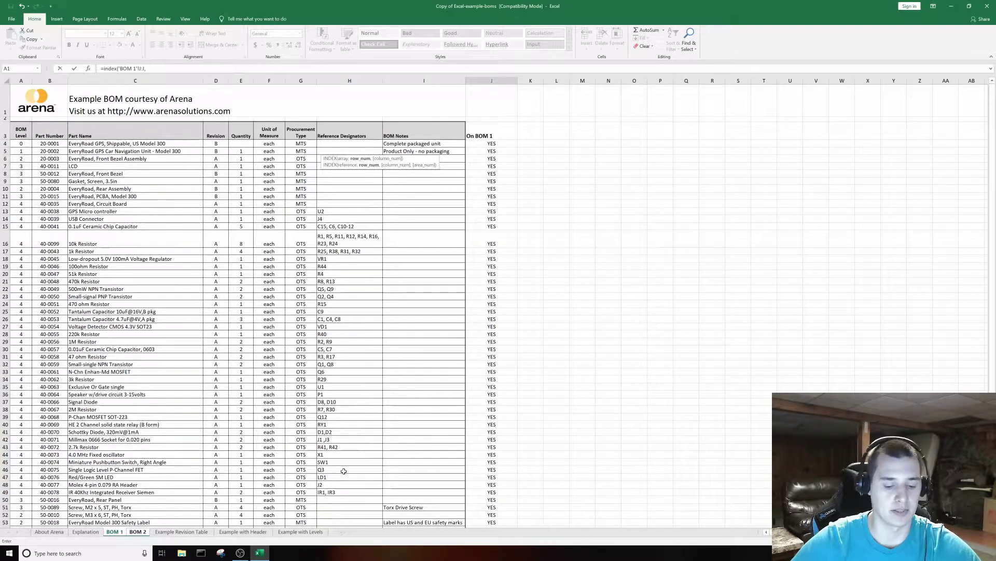
pyautogui.write('mat')
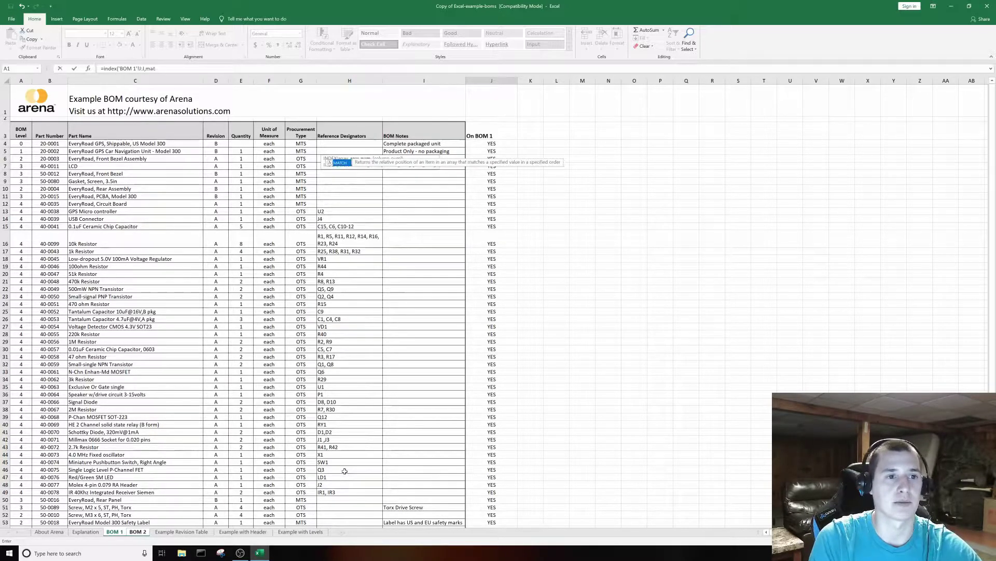
pyautogui.write('ch(')
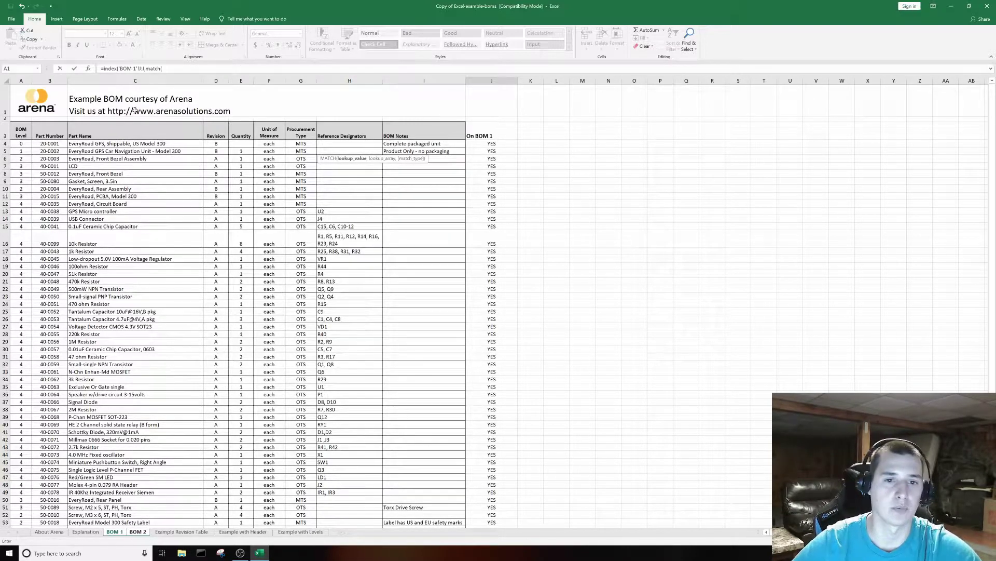
# - Add a MATCH on part number B4 against a BOM 1 lookup range and try committing it
pyautogui.click(134, 533)
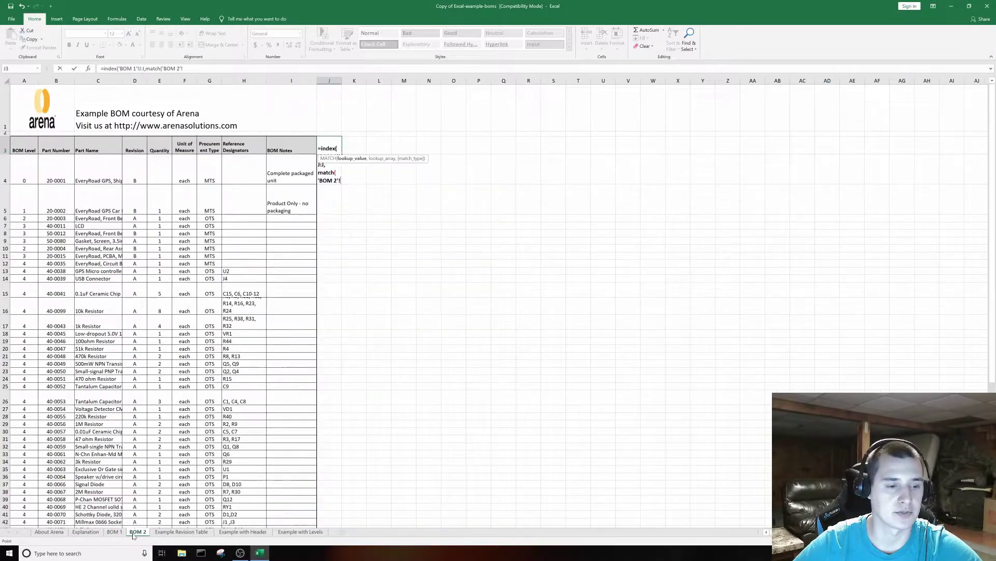
pyautogui.click(65, 176)
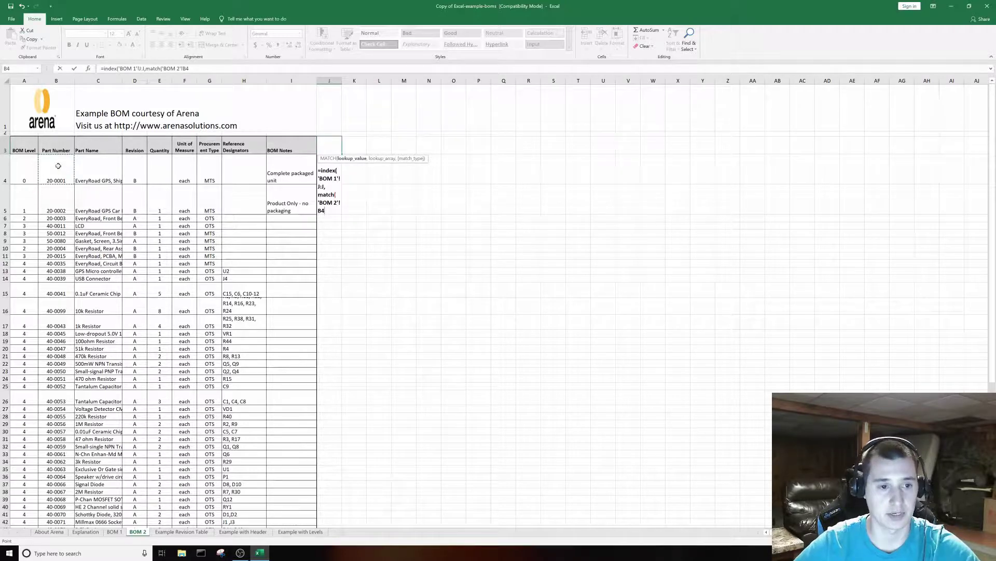
pyautogui.write(',')
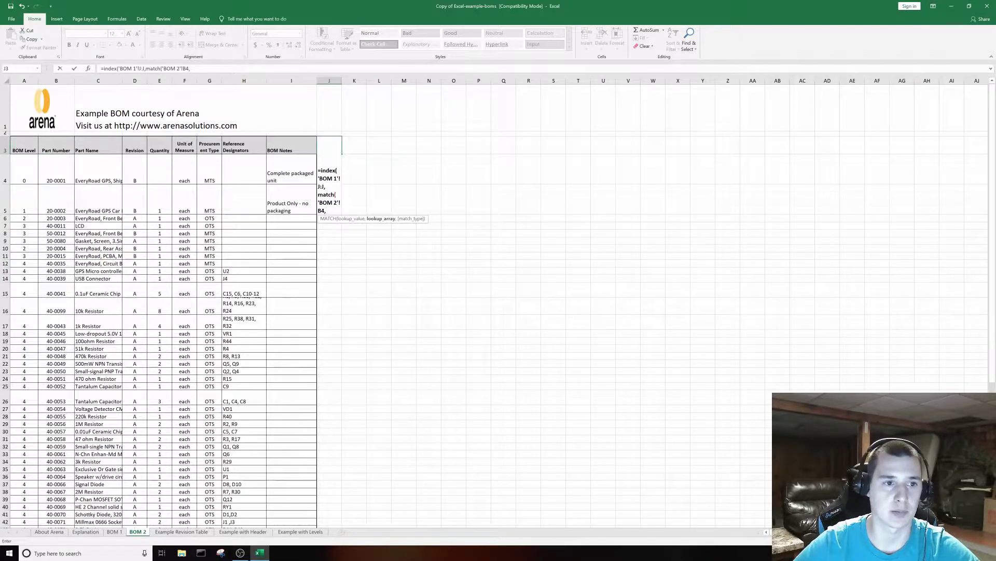
pyautogui.click(119, 532)
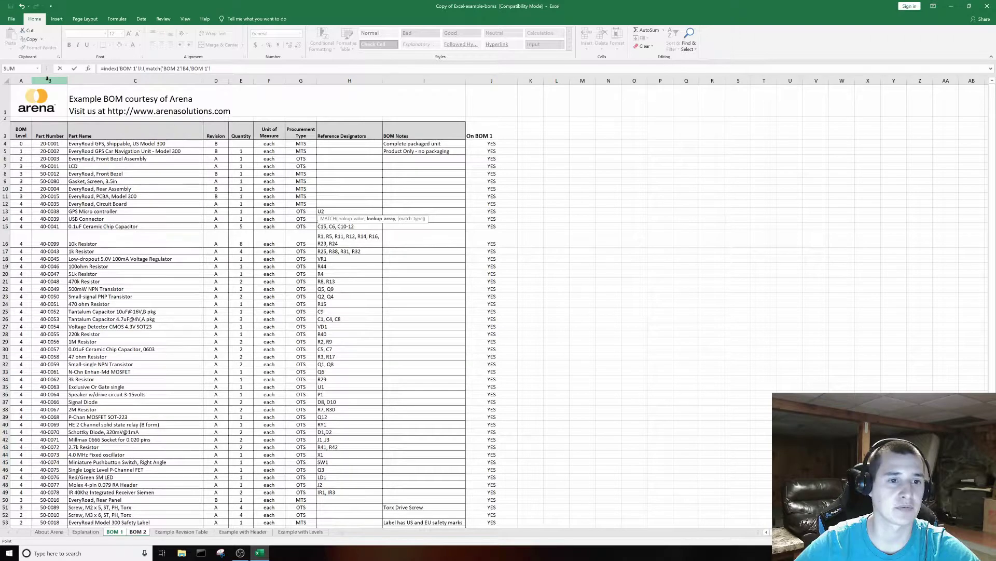
pyautogui.moveTo(21, 81); pyautogui.dragTo(49, 79)
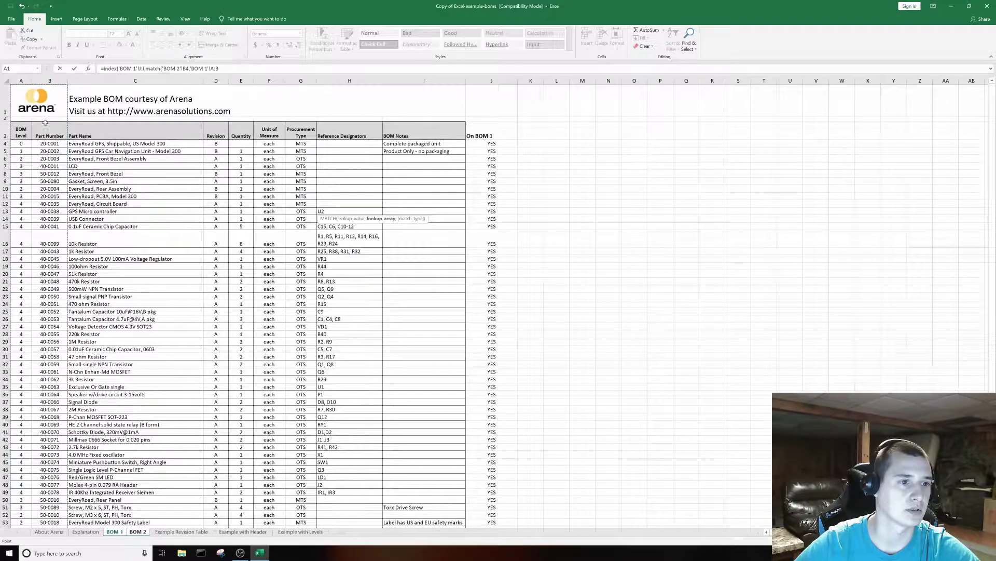
pyautogui.click(36, 100)
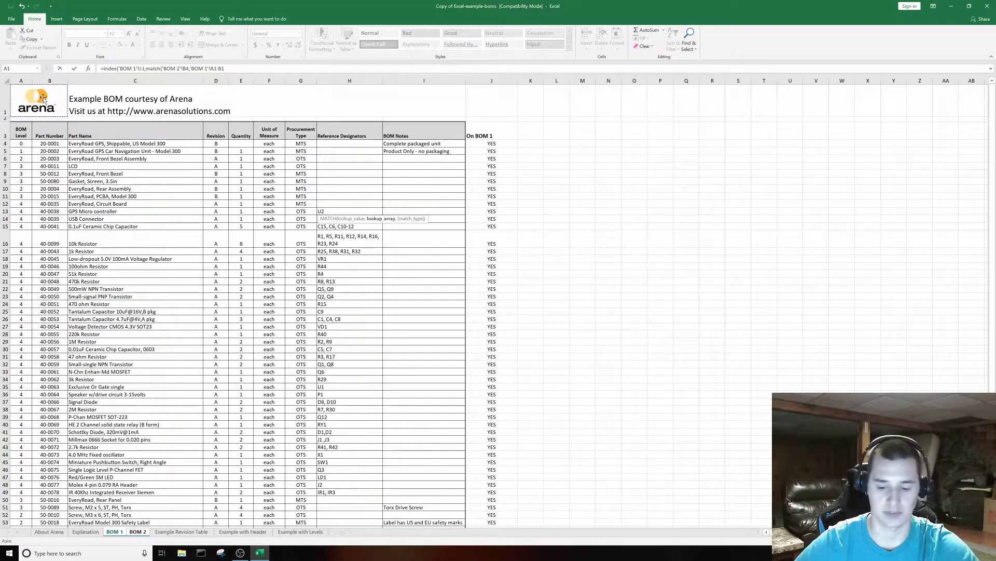
pyautogui.press('Return')
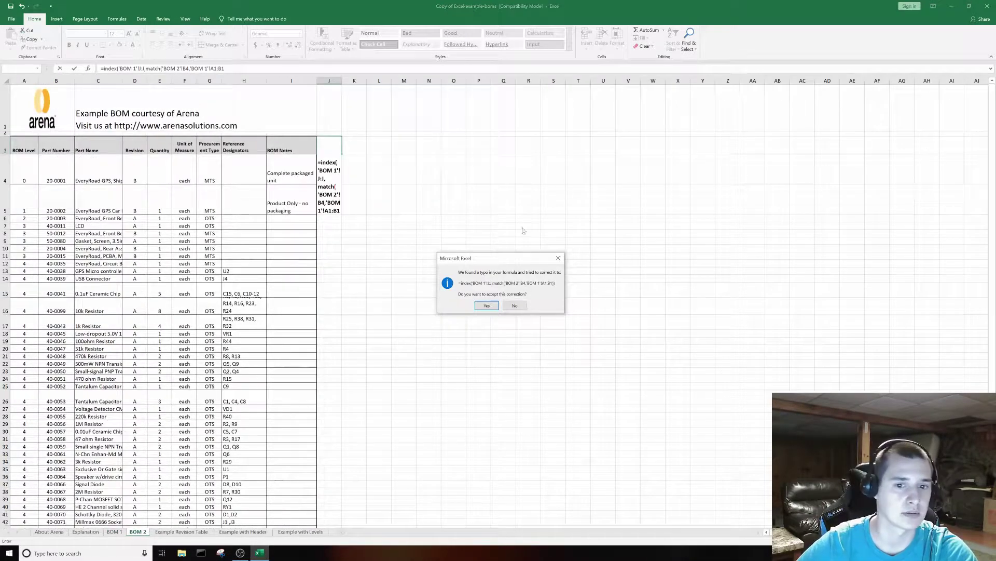
# - Dismiss the formula error messages and cancel the entry, leaving J3 empty
pyautogui.click(558, 258)
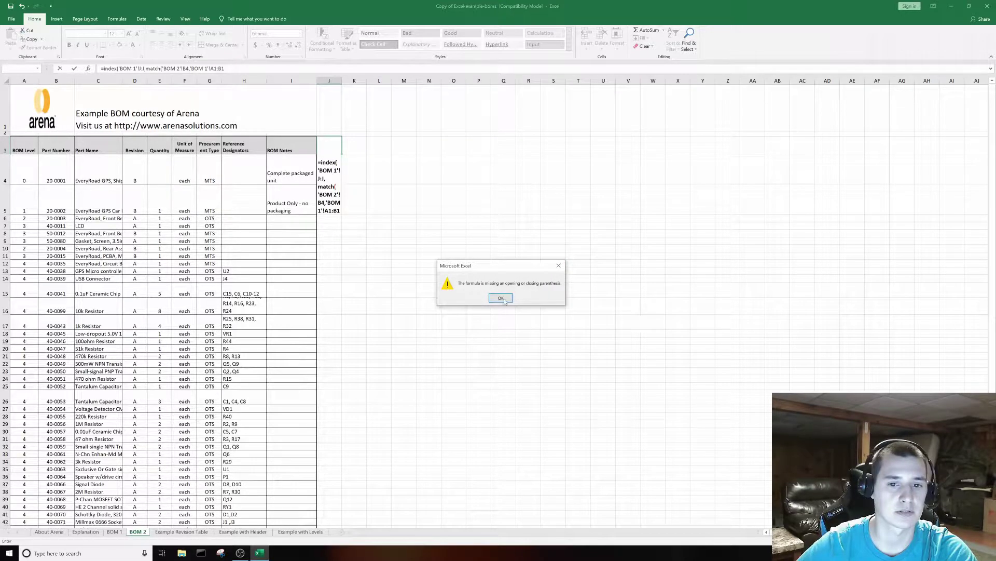
pyautogui.click(502, 298)
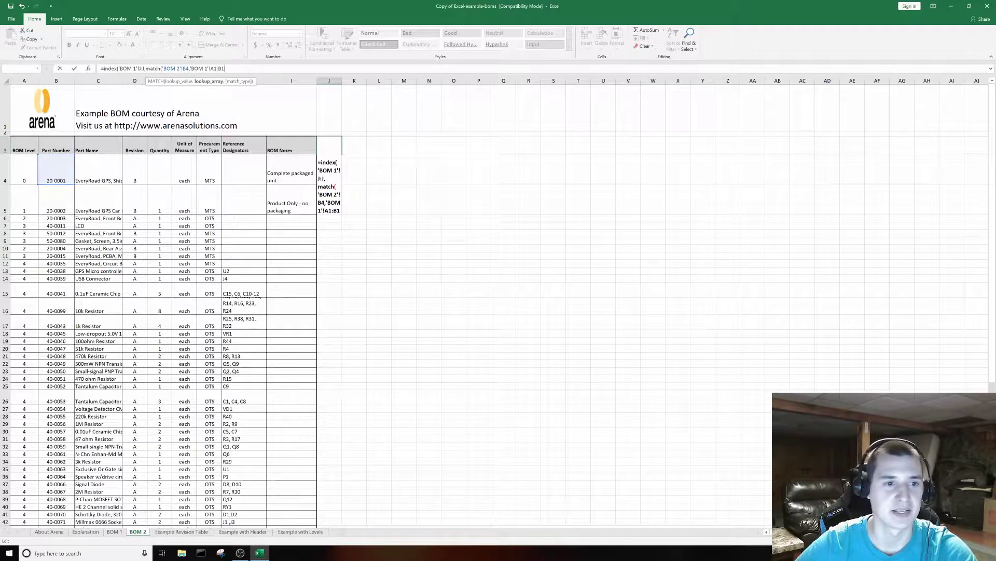
pyautogui.press('BackSpace')
pyautogui.press('BackSpace')
pyautogui.press('BackSpace')
pyautogui.press('BackSpace')
pyautogui.press('BackSpace')
pyautogui.press('BackSpace')
pyautogui.press('BackSpace')
pyautogui.press('BackSpace')
pyautogui.press('BackSpace')
pyautogui.press('BackSpace')
pyautogui.press('BackSpace')
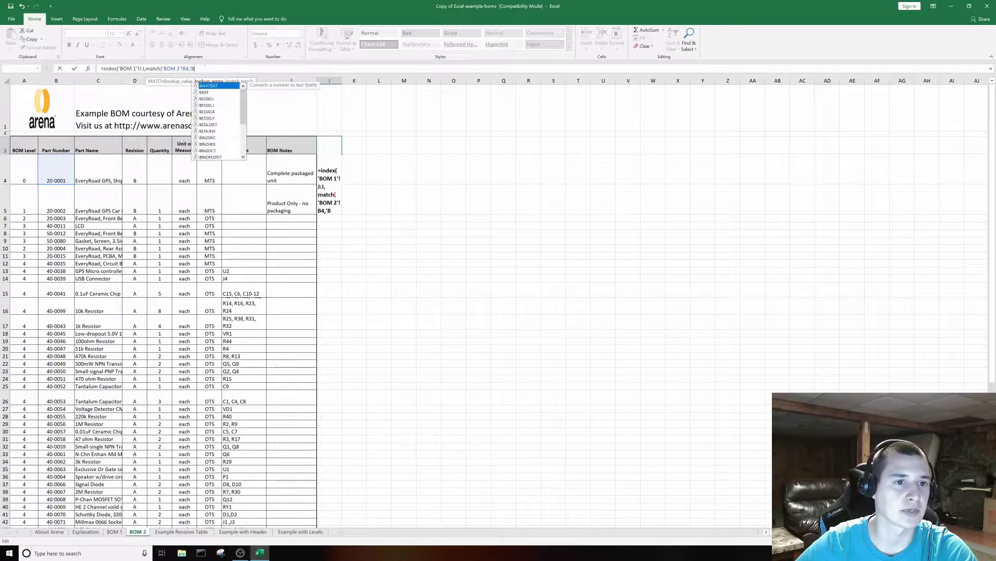
pyautogui.press('BackSpace')
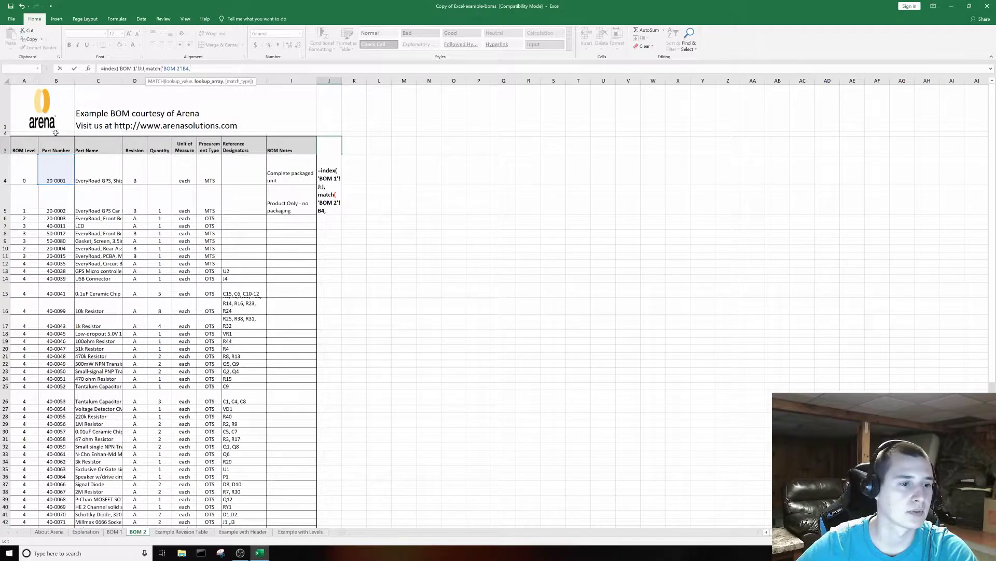
pyautogui.press('Return')
pyautogui.click(509, 298)
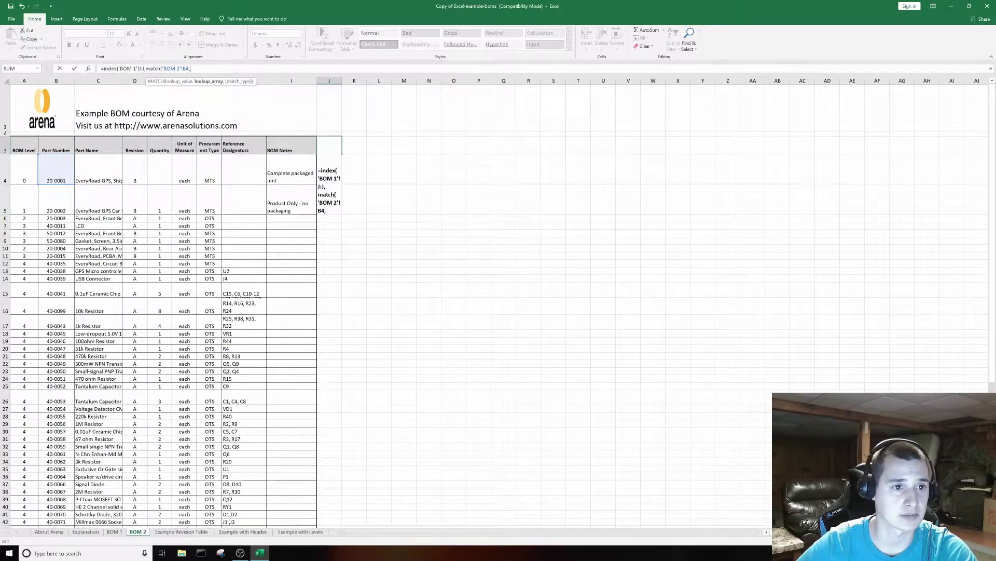
pyautogui.press('Escape')
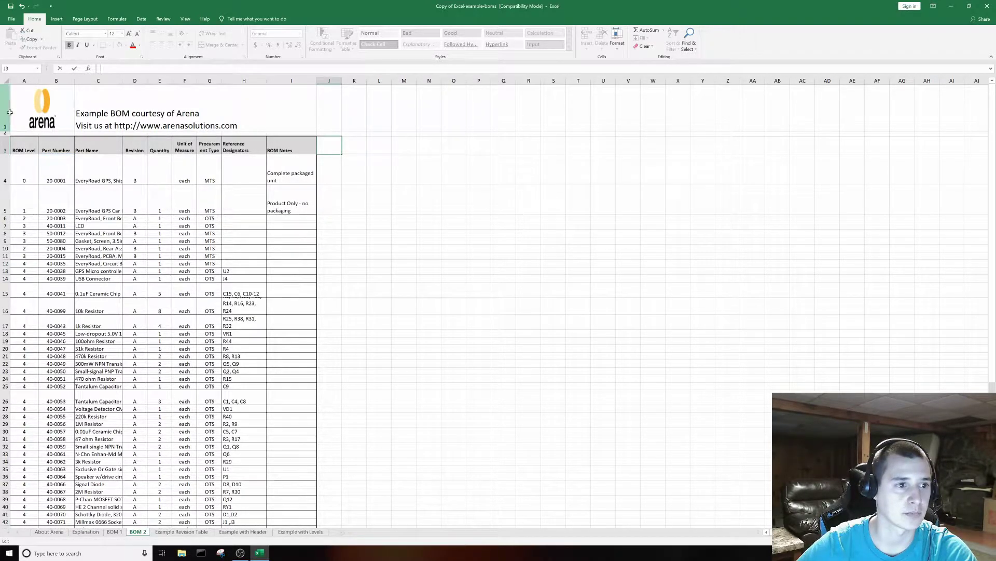
# - On BOM 2, delete the two title rows and the arena logo
pyautogui.rightClick(10, 112)
pyautogui.click(31, 174)
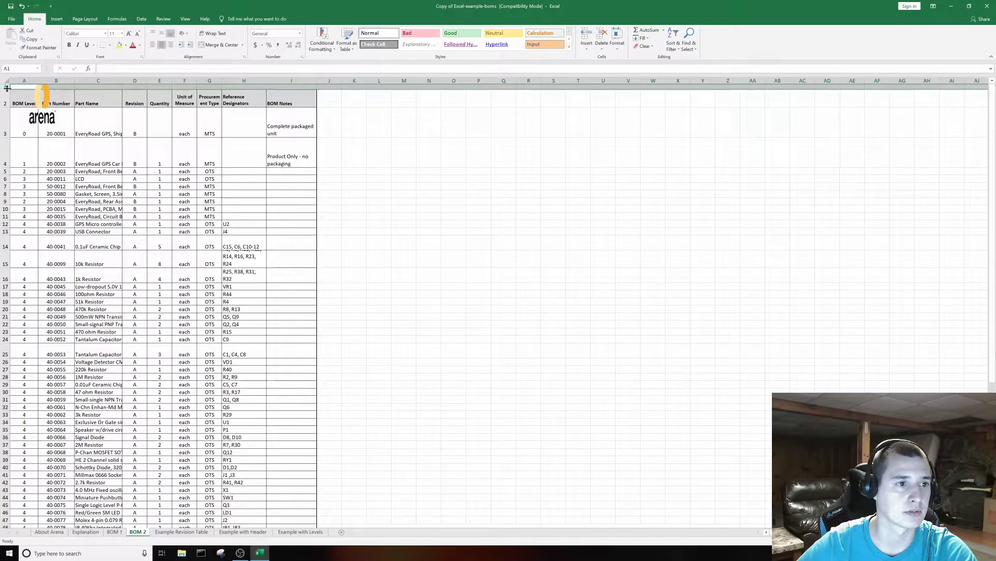
pyautogui.rightClick(7, 88)
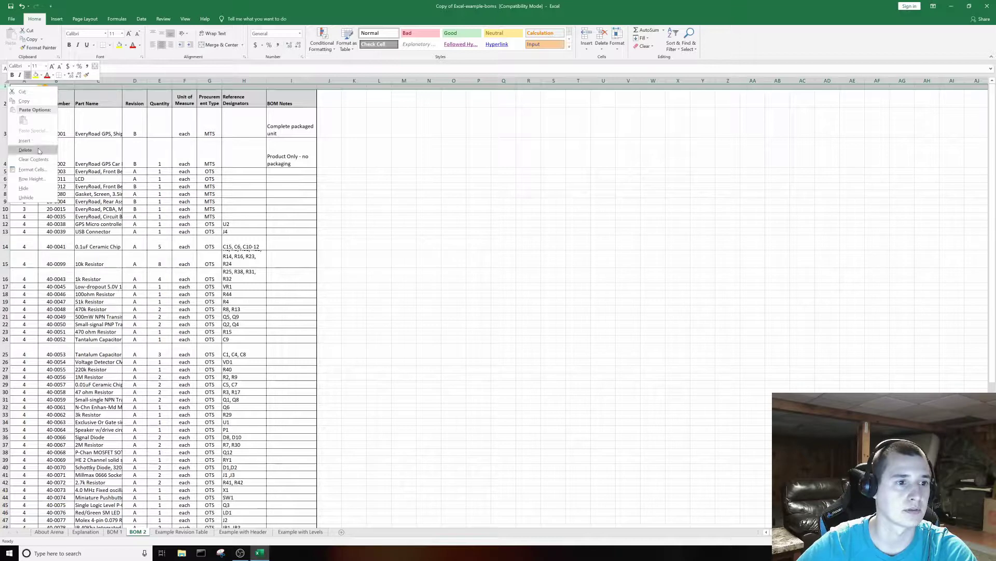
pyautogui.click(39, 150)
pyautogui.click(46, 110)
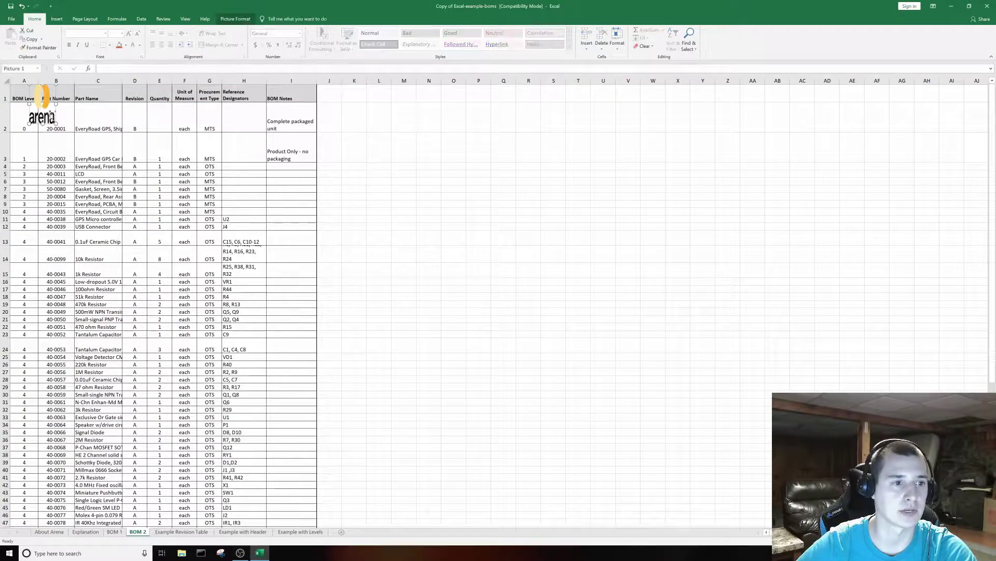
pyautogui.press('Delete')
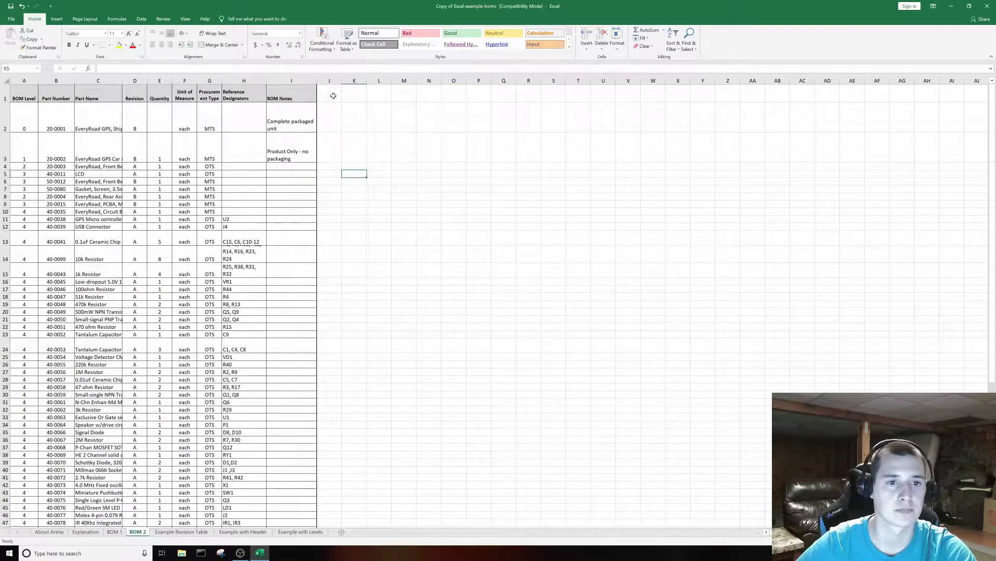
# - On BOM 1, delete the 'Example BOM courtesy of Arena' title row, the empty row and the arena logo
pyautogui.click(115, 531)
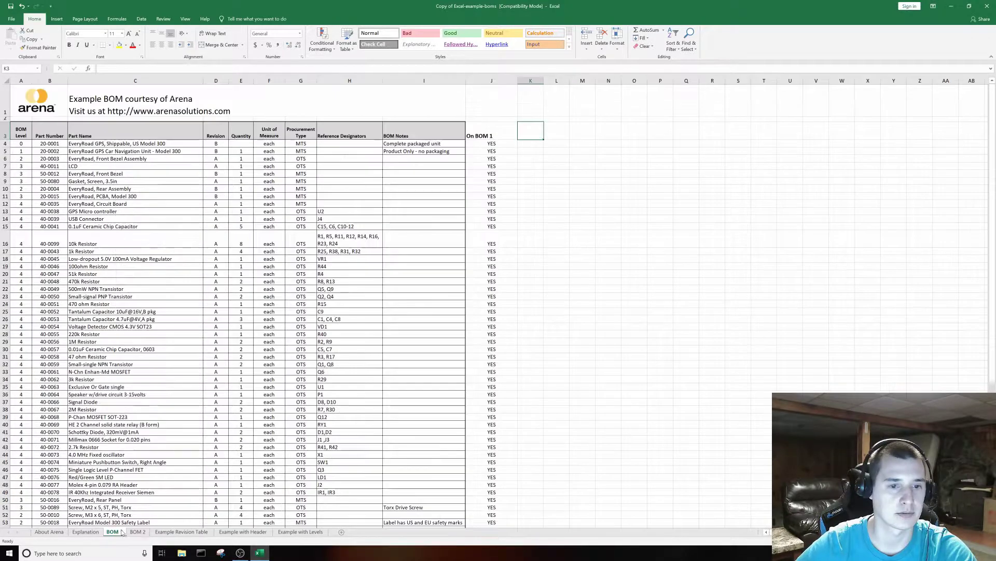
pyautogui.click(7, 103)
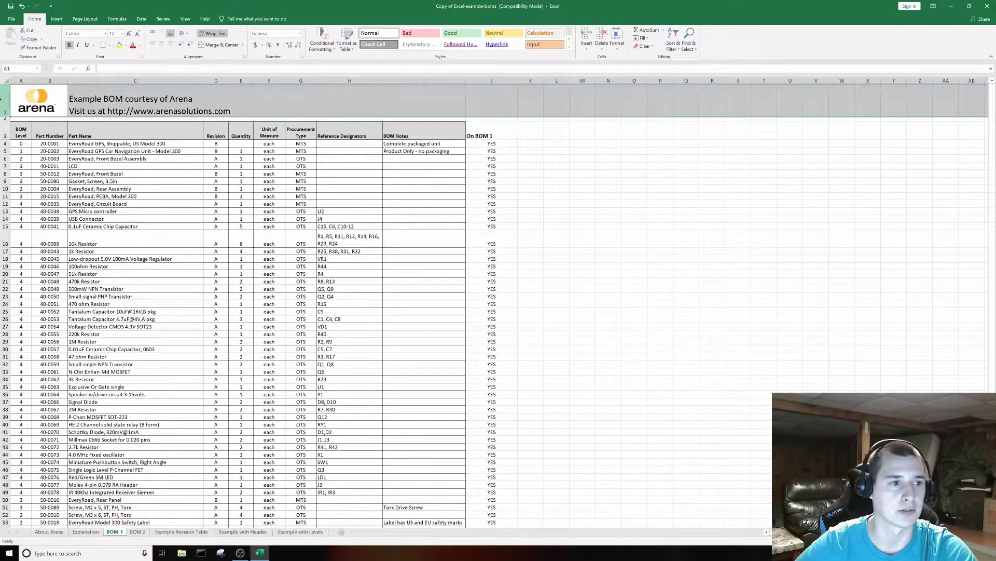
pyautogui.rightClick(9, 102)
pyautogui.click(25, 163)
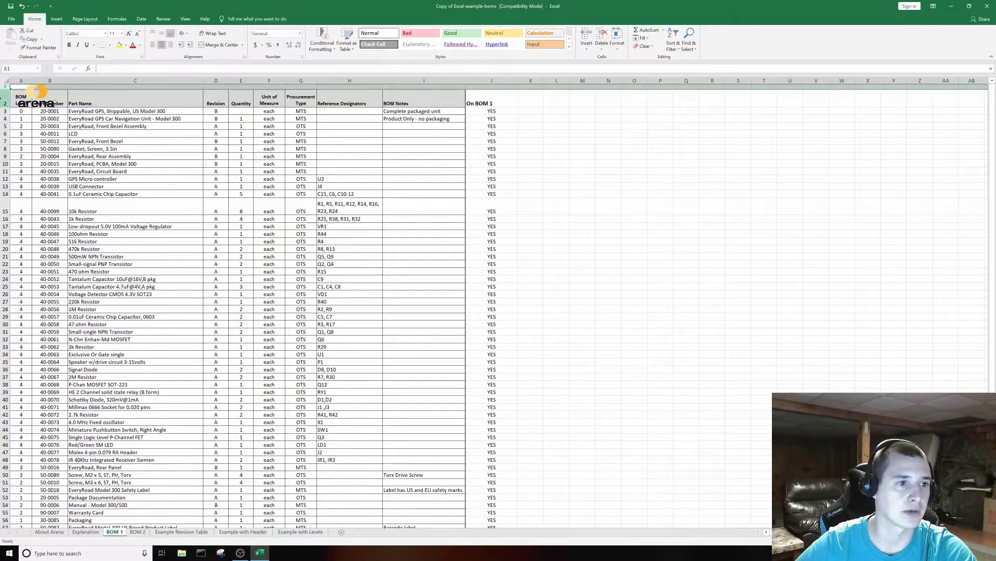
pyautogui.rightClick(3, 87)
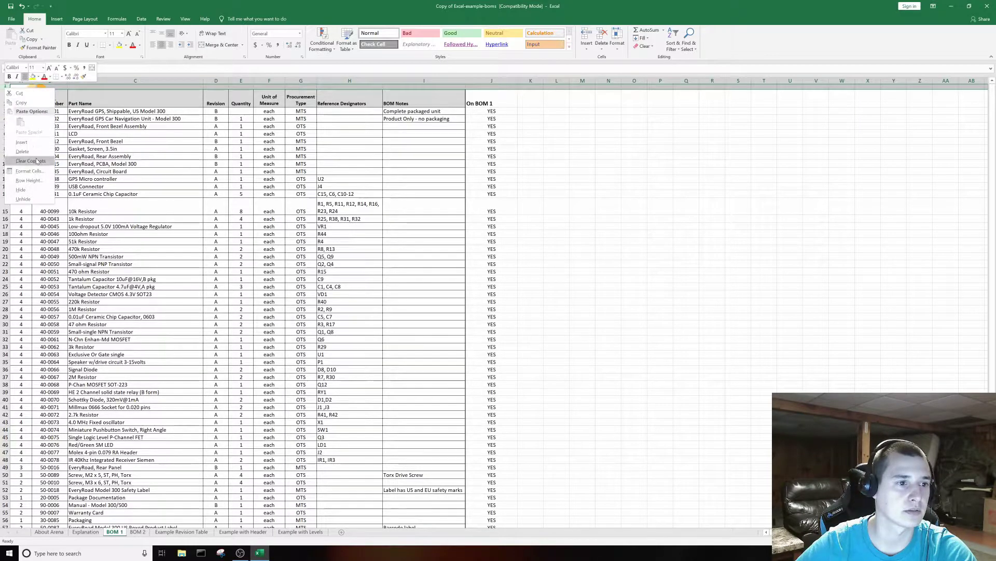
pyautogui.click(21, 150)
pyautogui.click(37, 92)
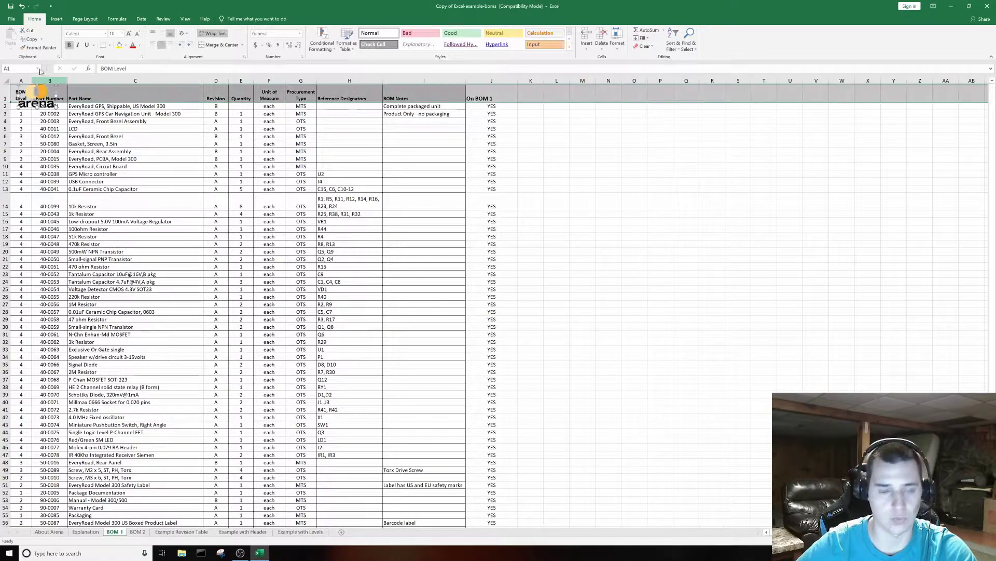
pyautogui.press('Delete')
pyautogui.moveTo(135, 181); pyautogui.dragTo(135, 173)
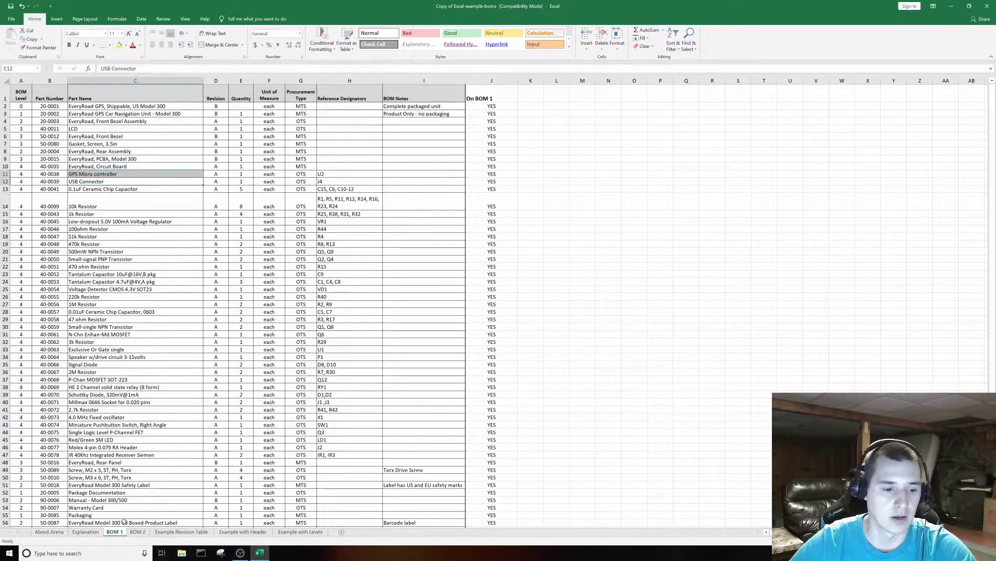
pyautogui.click(137, 532)
pyautogui.click(326, 94)
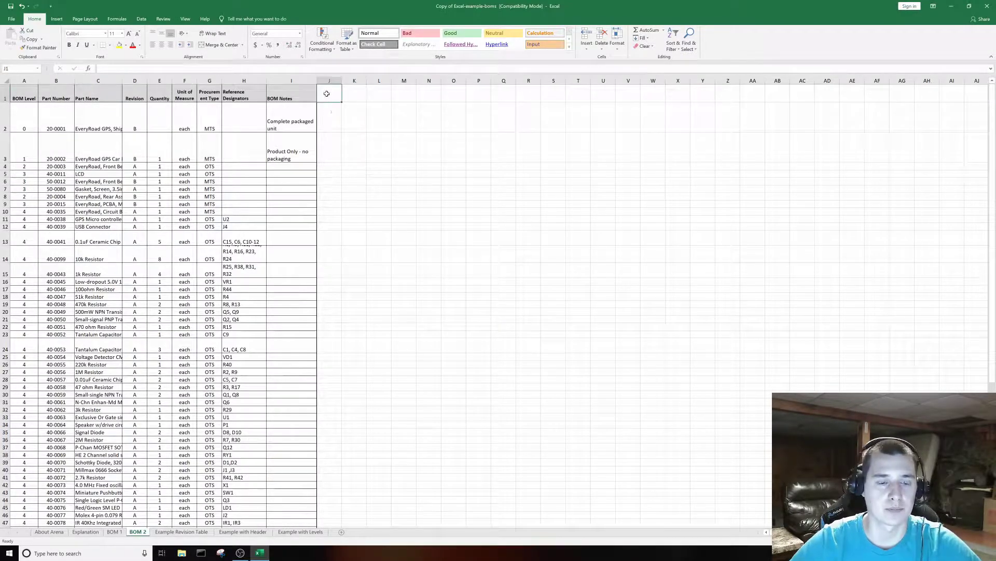
# - Type the header 'On both BOMS' in cell J1 of BOM 2
pyautogui.write('BOM')
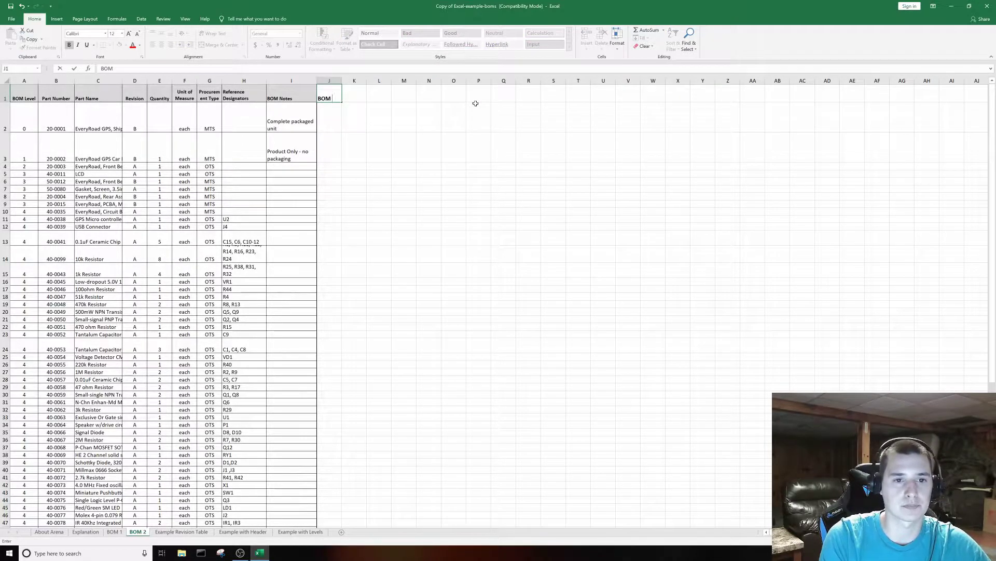
pyautogui.write('< both')
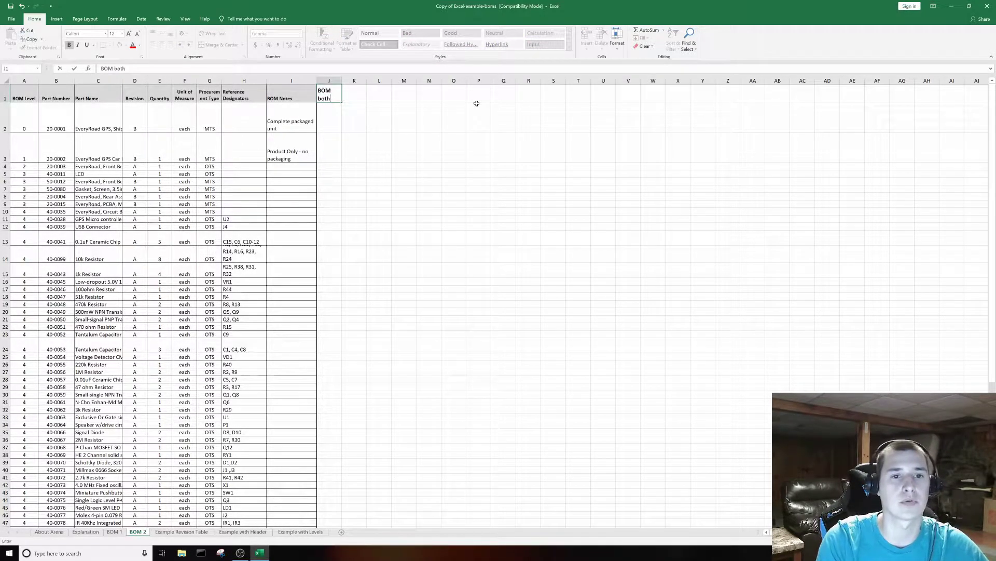
pyautogui.press('BackSpace')
pyautogui.press('BackSpace')
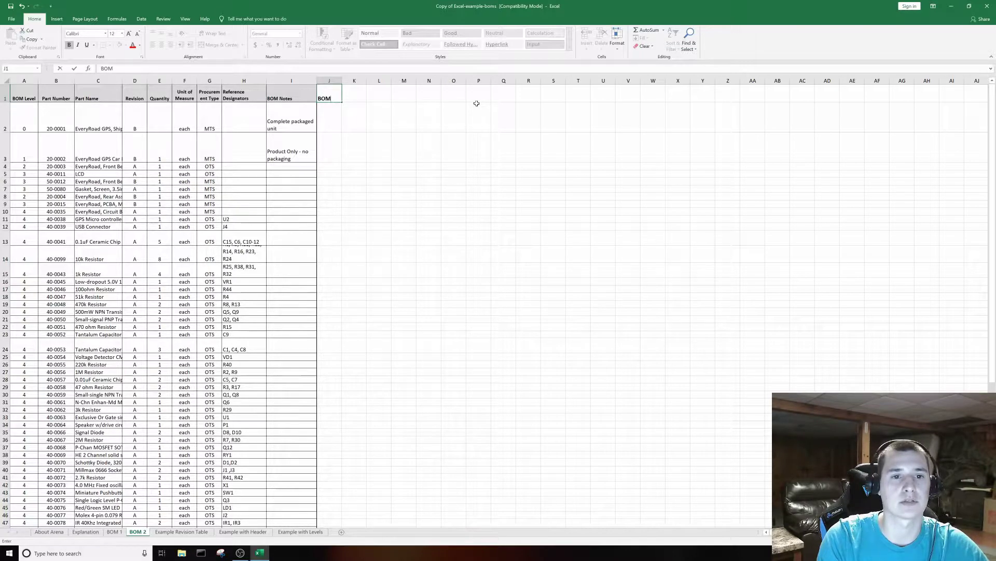
pyautogui.press('BackSpace')
pyautogui.press('BackSpace')
pyautogui.press('BackSpace')
pyautogui.write('ON')
pyautogui.press('BackSpace')
pyautogui.press('BackSpace')
pyautogui.write('n ')
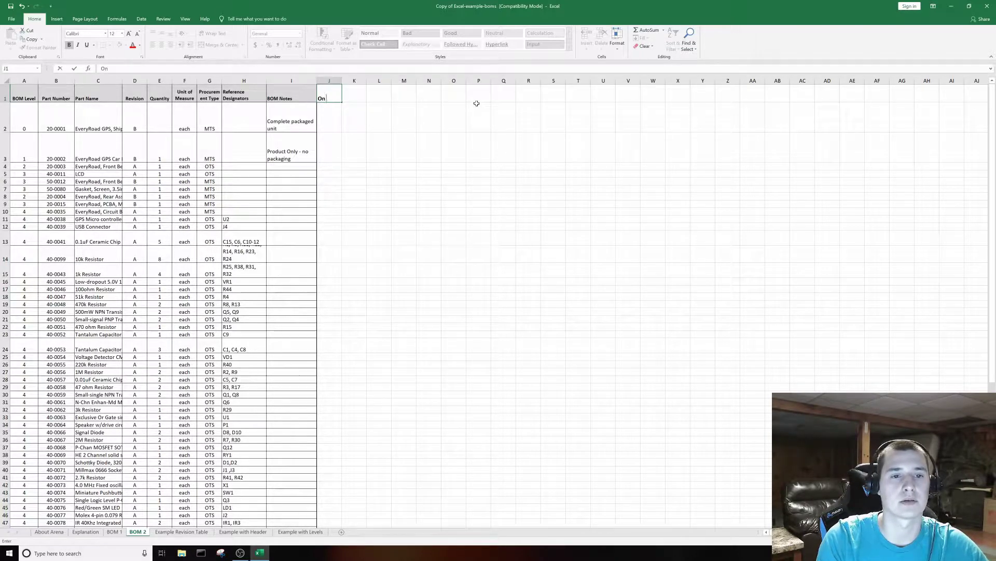
pyautogui.write('both BO')
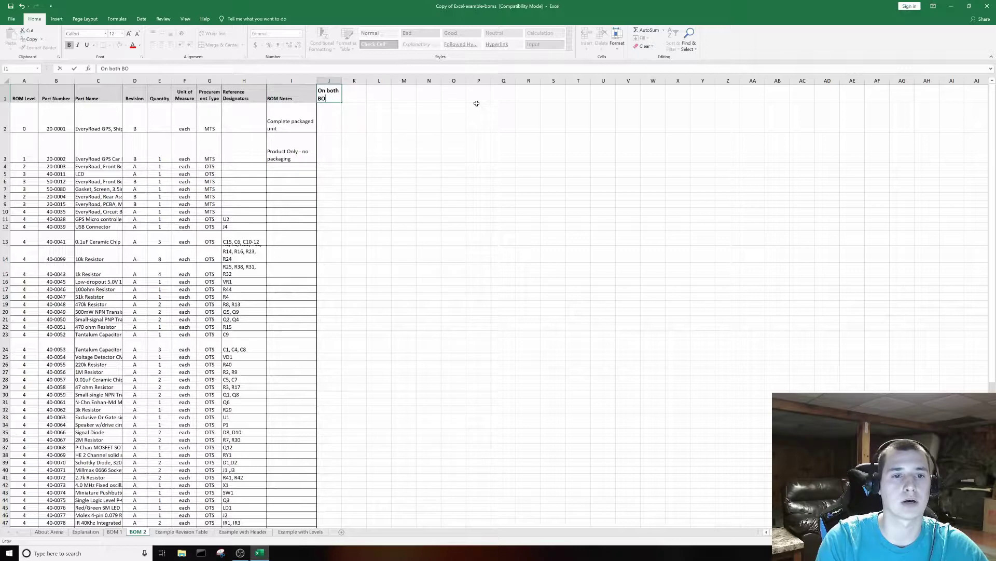
pyautogui.write('MS')
pyautogui.moveTo(476, 103); pyautogui.dragTo(504, 124)
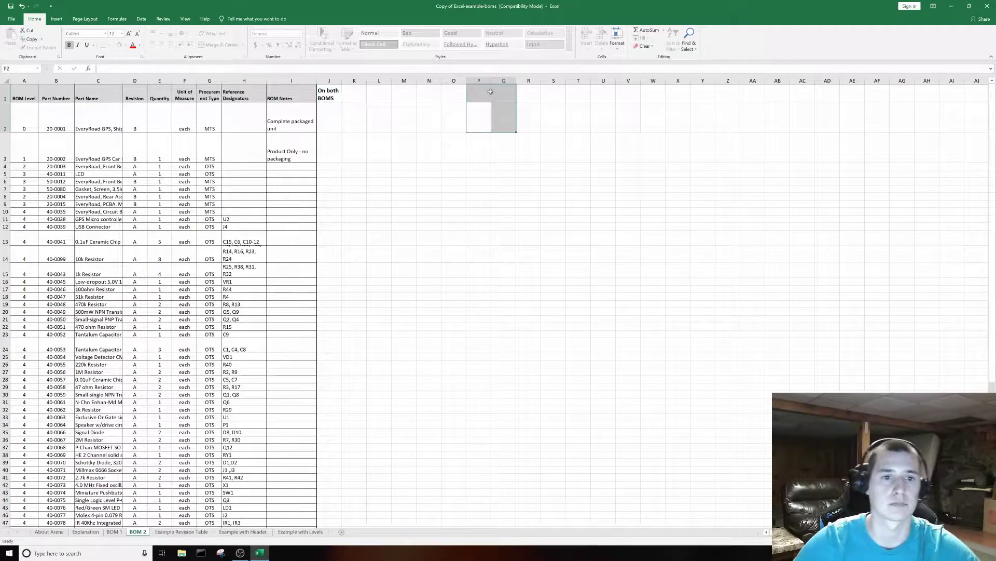
pyautogui.click(336, 120)
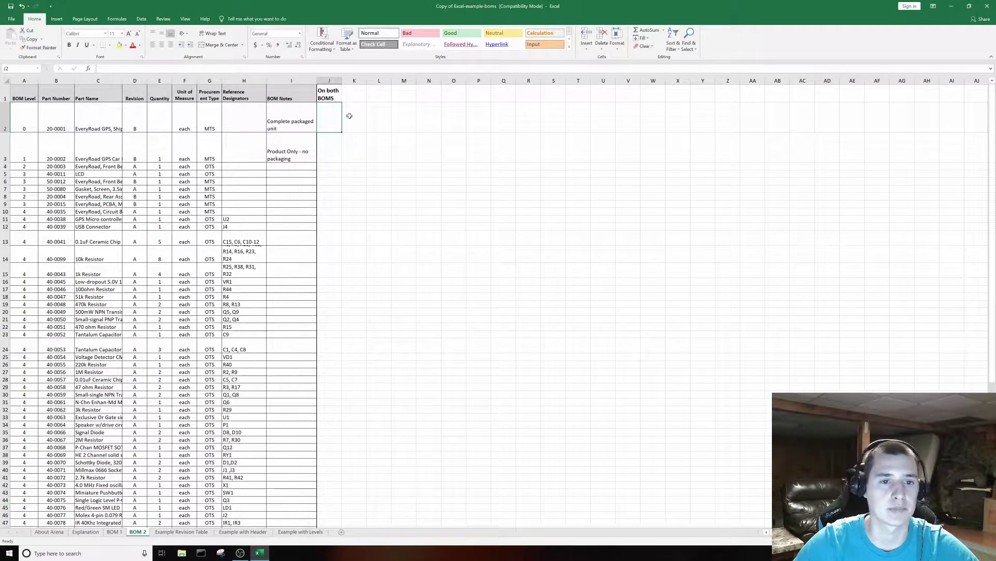
# - In BOM 2 cell J2, start an INDEX formula returning values from BOM 1 column J
pyautogui.write('=ind')
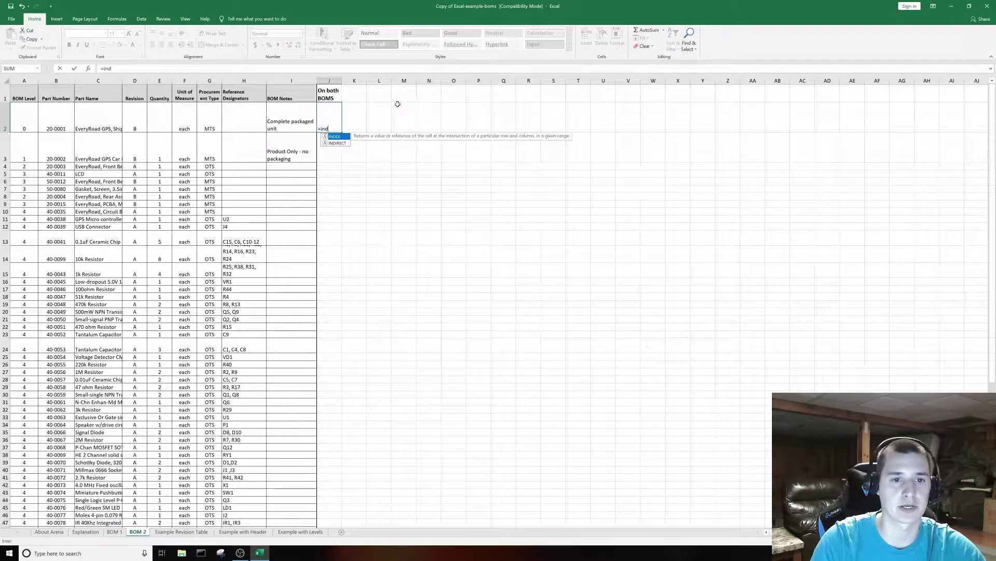
pyautogui.press('Return')
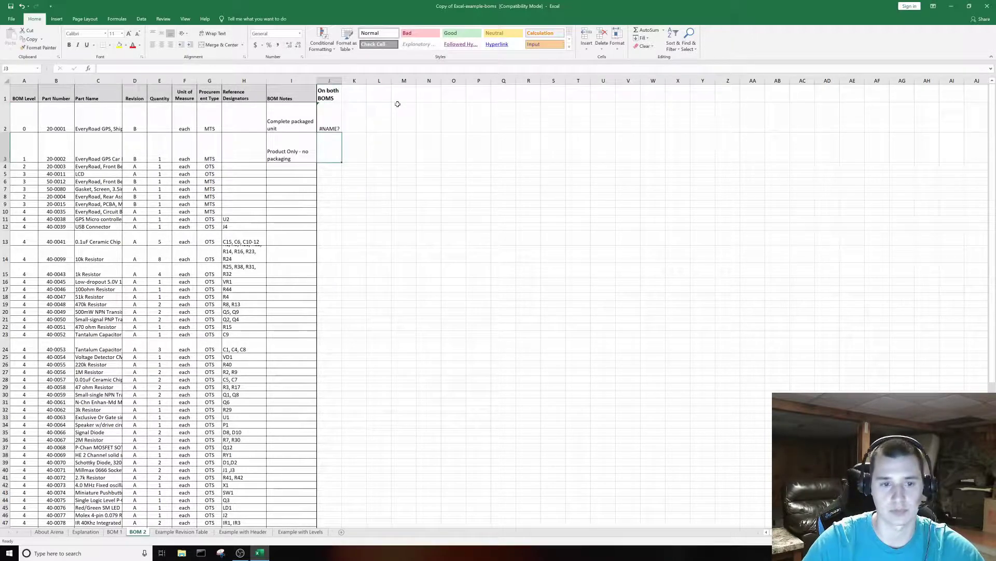
pyautogui.click(329, 123)
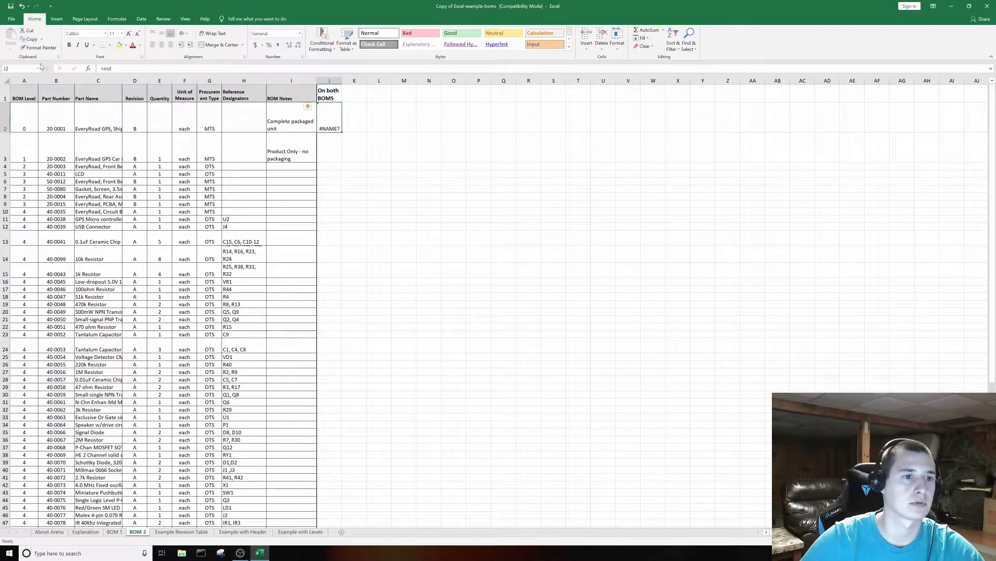
pyautogui.click(115, 68)
pyautogui.write('ex')
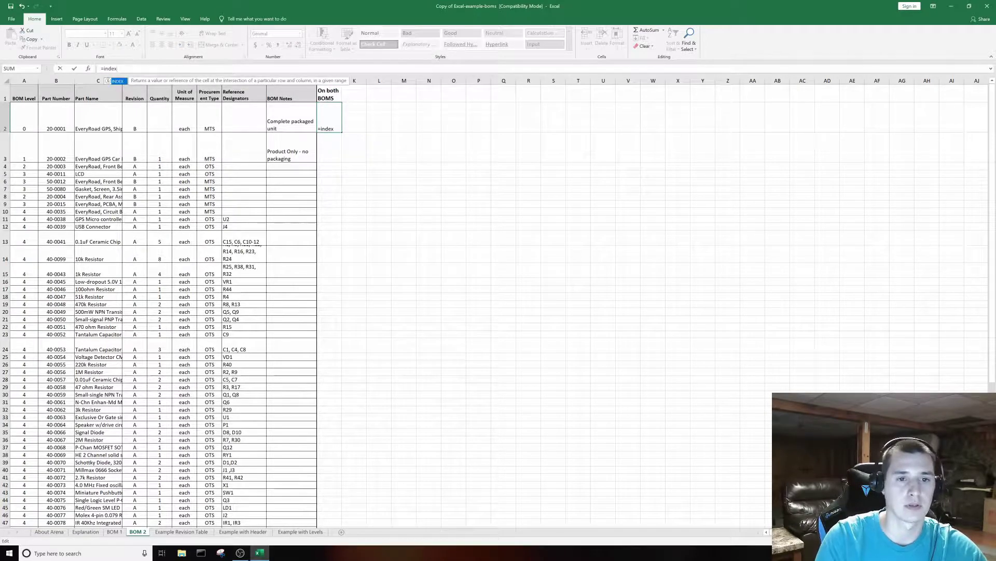
pyautogui.write('(')
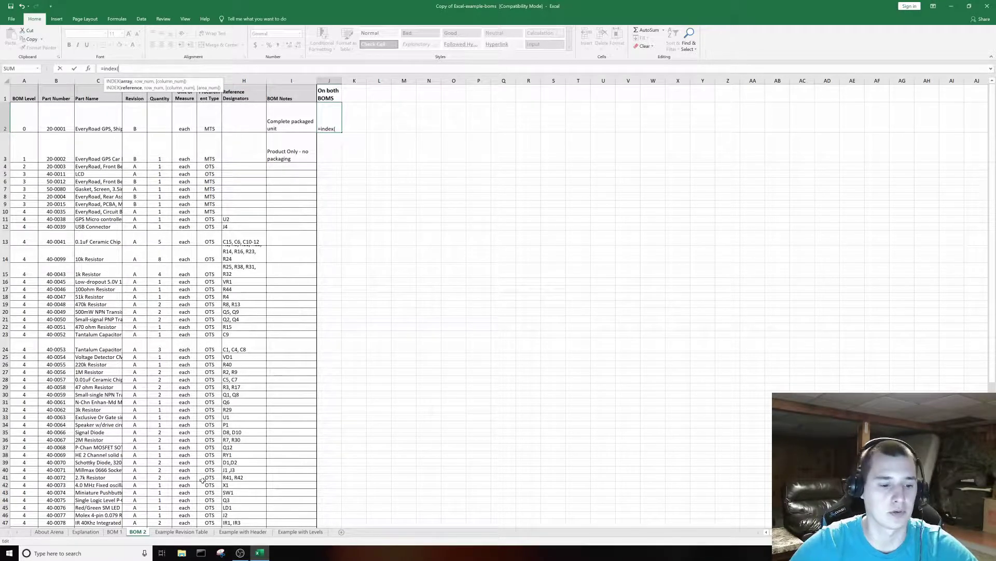
pyautogui.click(115, 531)
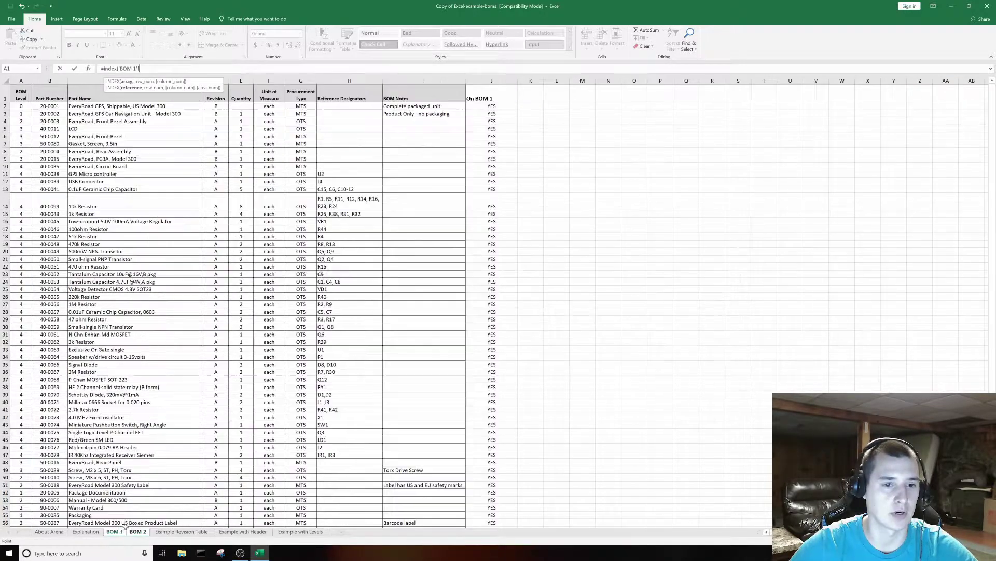
pyautogui.click(492, 80)
pyautogui.write(',')
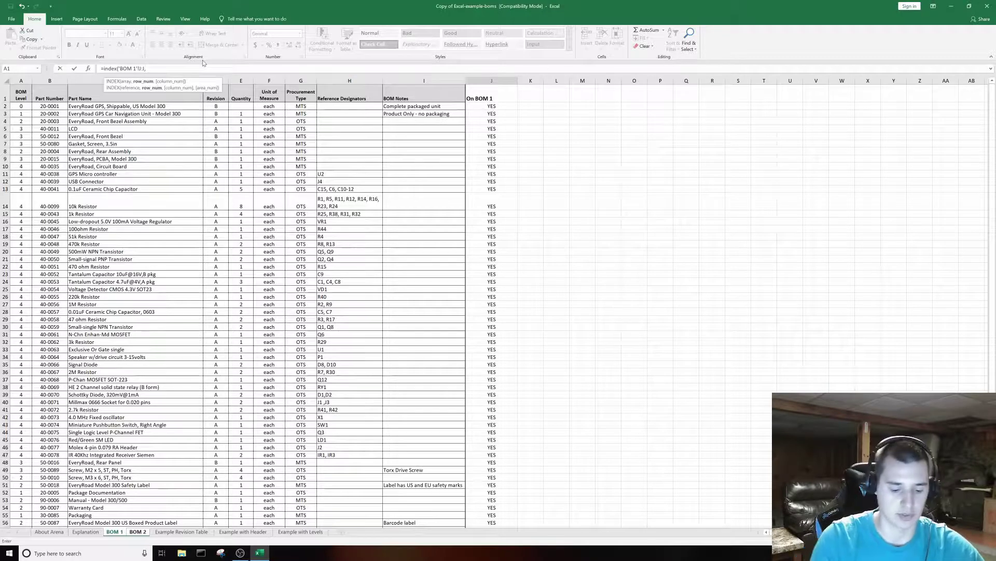
# - Complete it with MATCH on B2 against BOM 1 column B, match type 0, and enter it
pyautogui.write('match(')
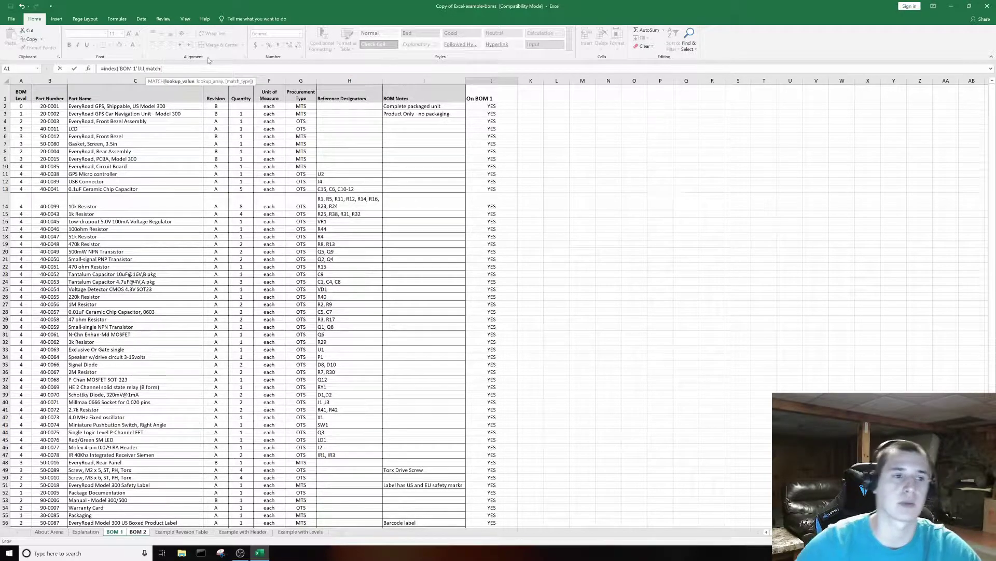
pyautogui.click(141, 533)
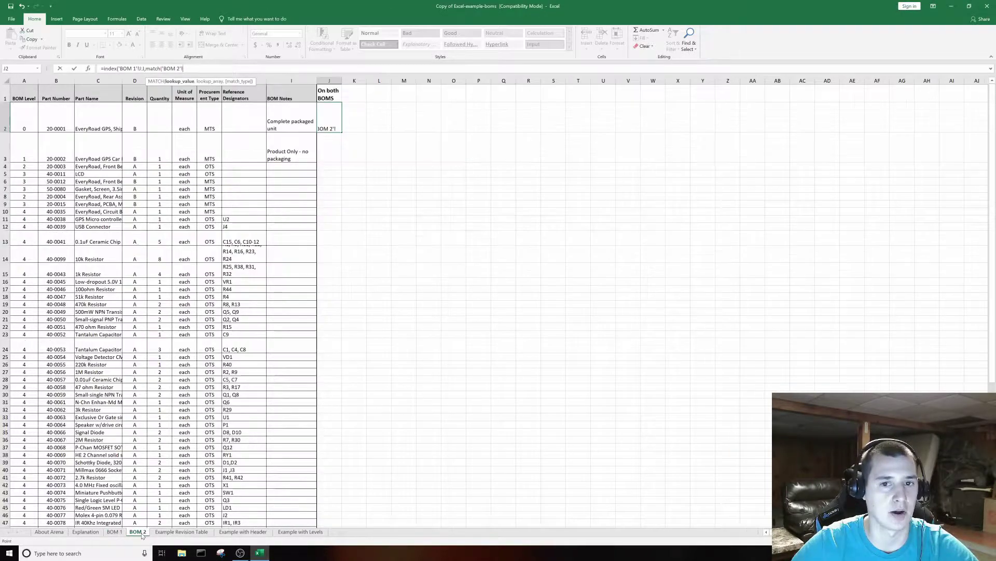
pyautogui.click(55, 120)
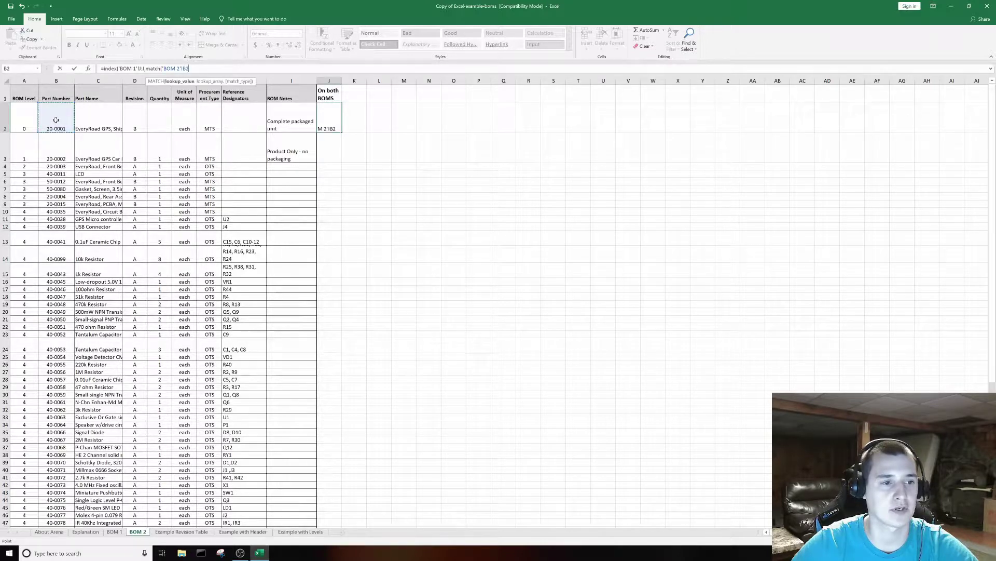
pyautogui.write(',')
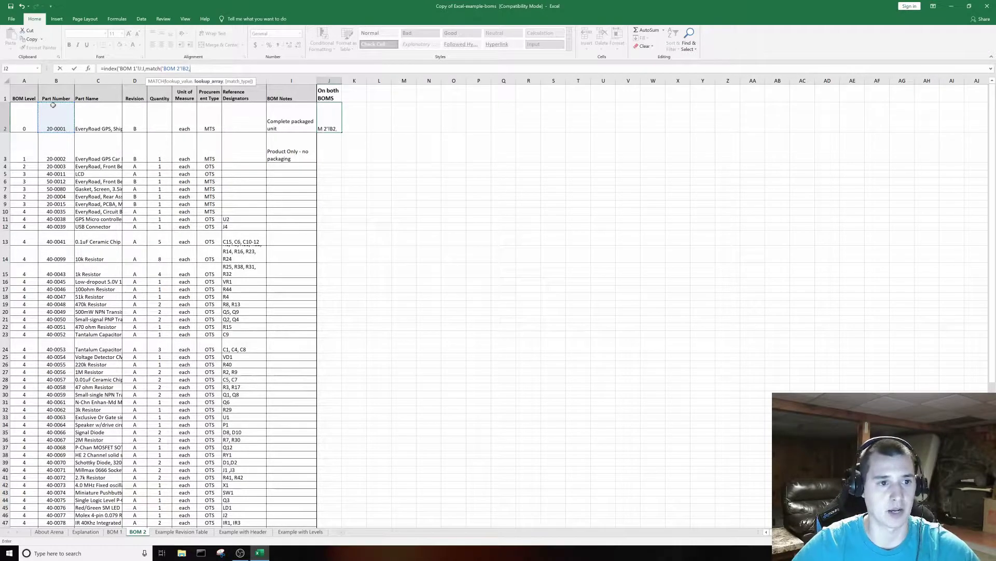
pyautogui.click(114, 532)
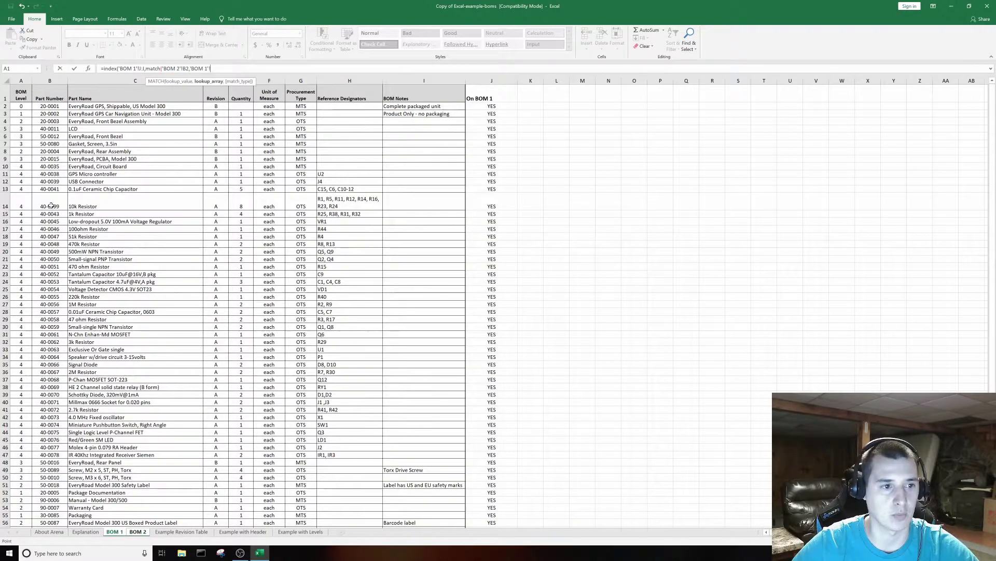
pyautogui.click(56, 84)
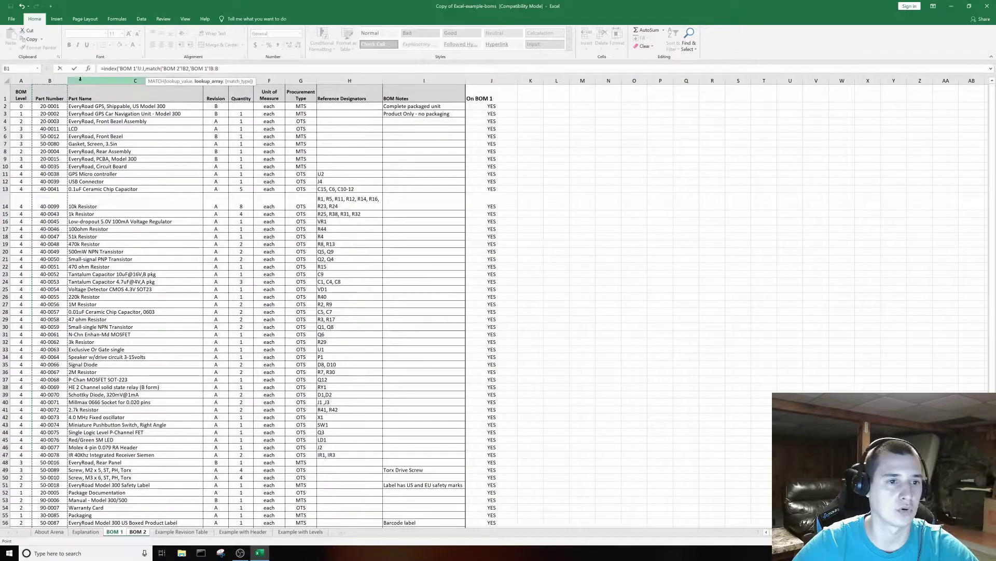
pyautogui.write(',')
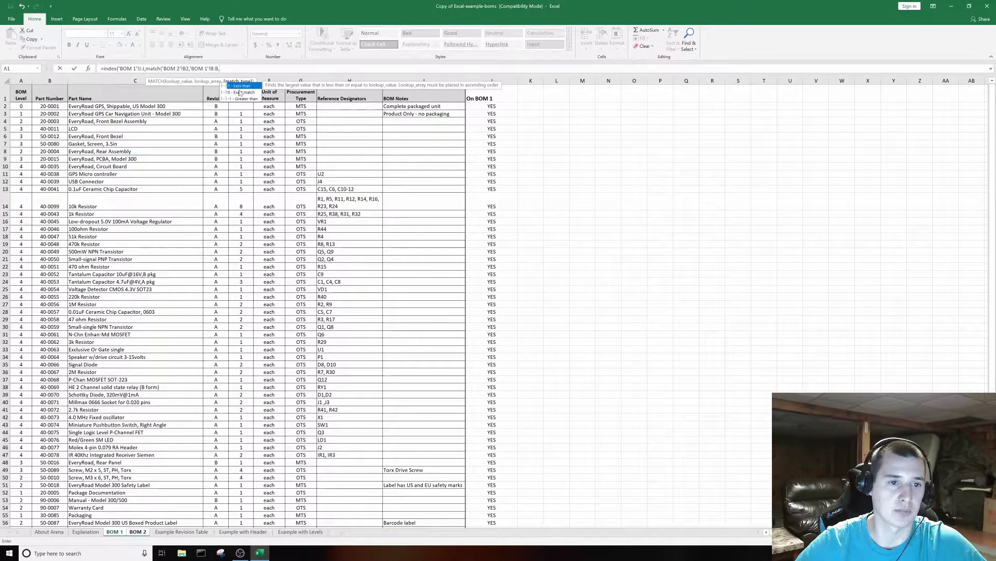
pyautogui.write('0')
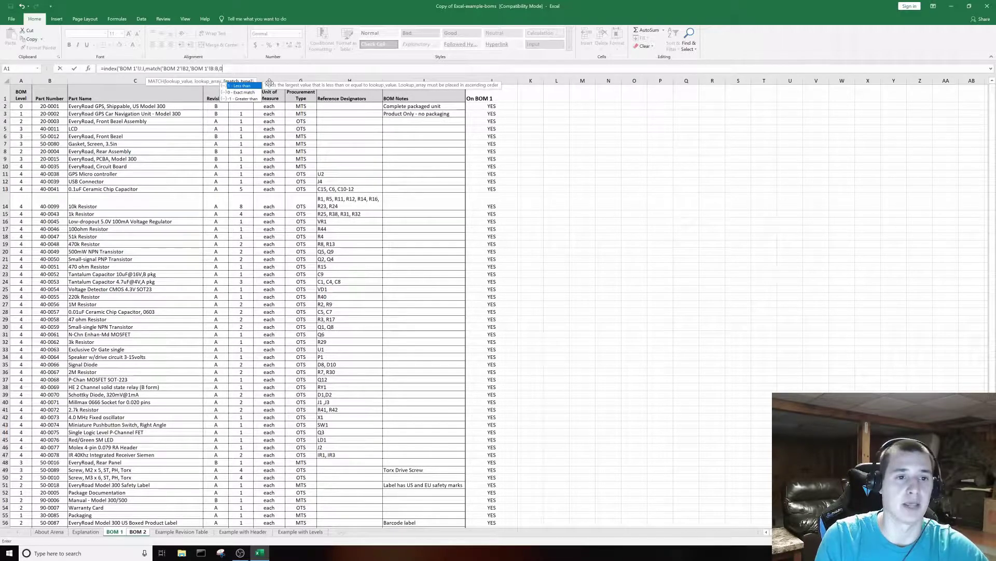
pyautogui.write('))')
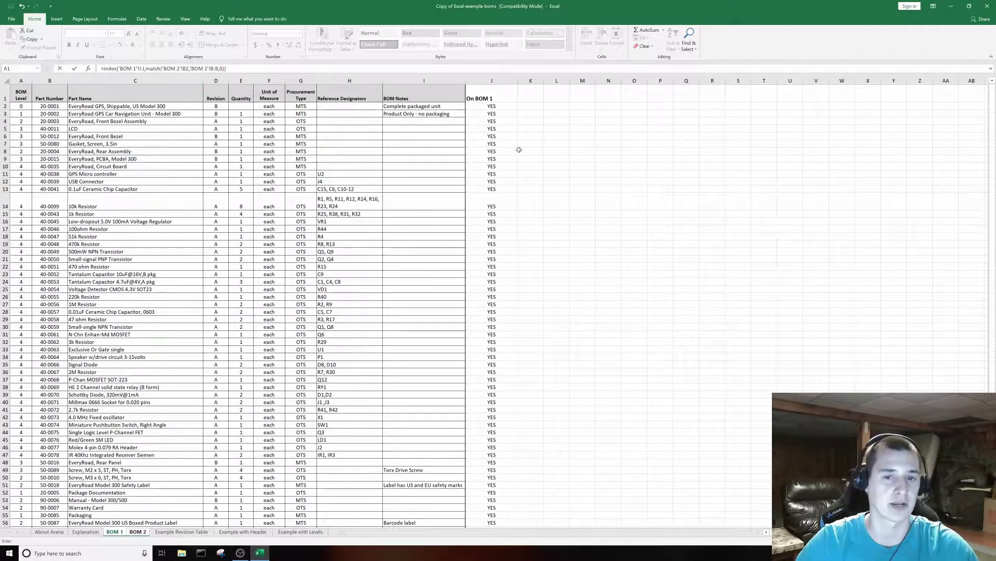
pyautogui.press('Return')
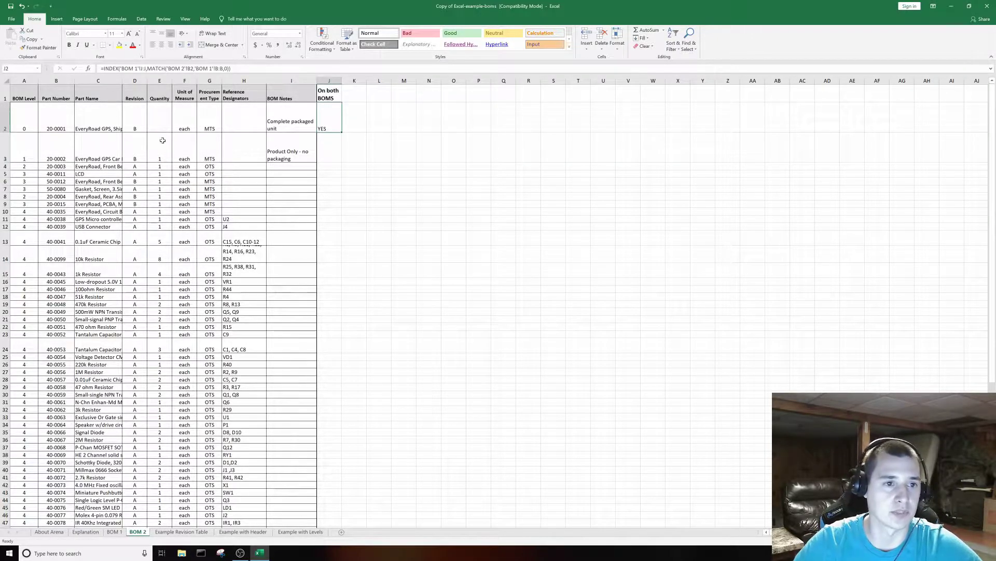
# - Check that J2's YES result agrees with the first part number on BOM 1
pyautogui.click(60, 120)
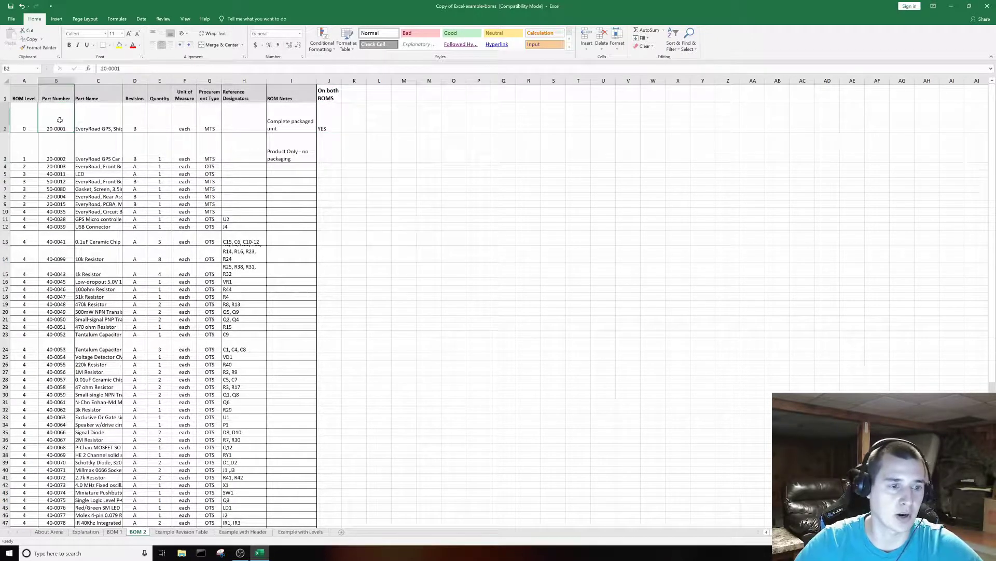
pyautogui.click(114, 531)
pyautogui.click(52, 106)
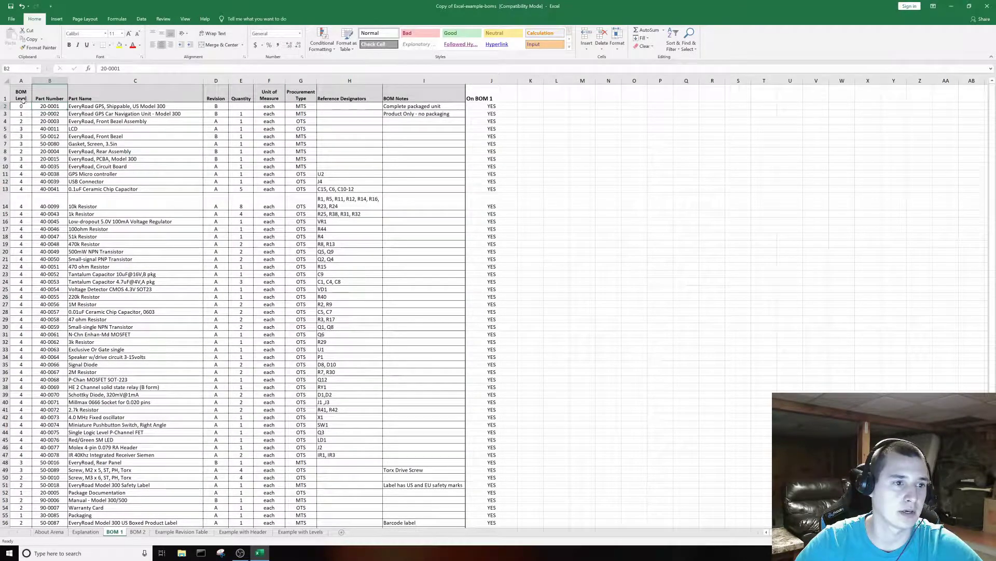
pyautogui.click(138, 532)
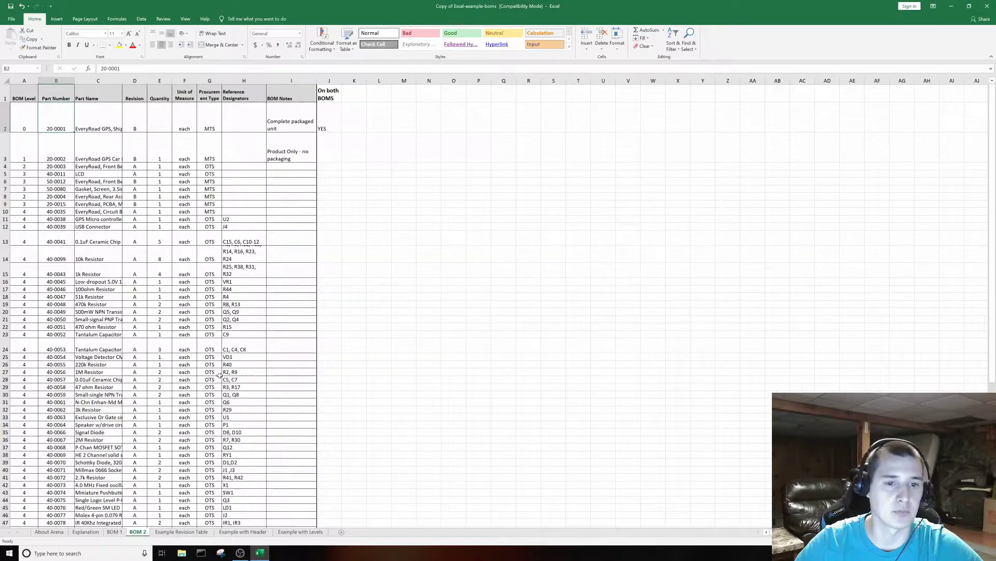
pyautogui.click(335, 130)
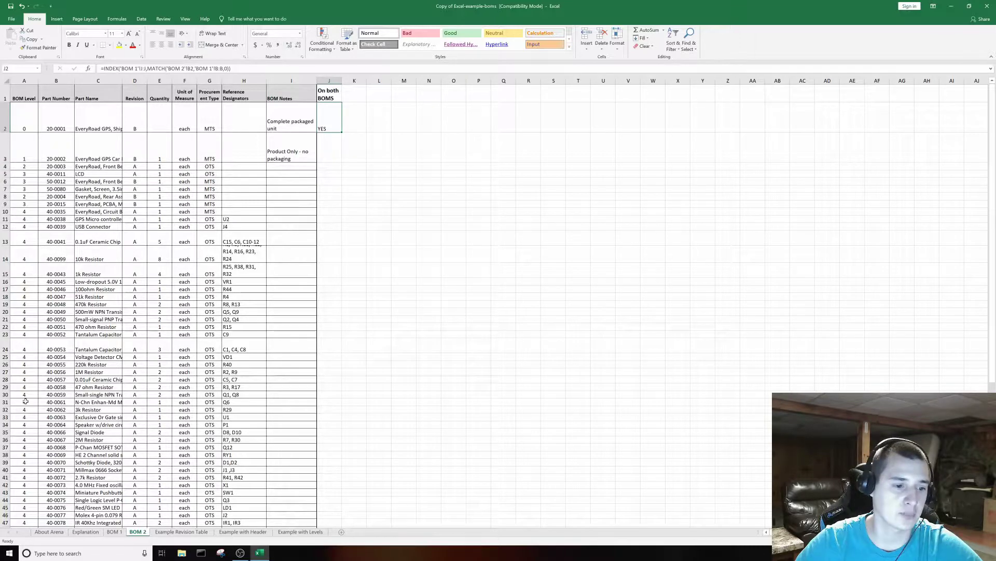
pyautogui.hotkey('ctrl', 'pageup')
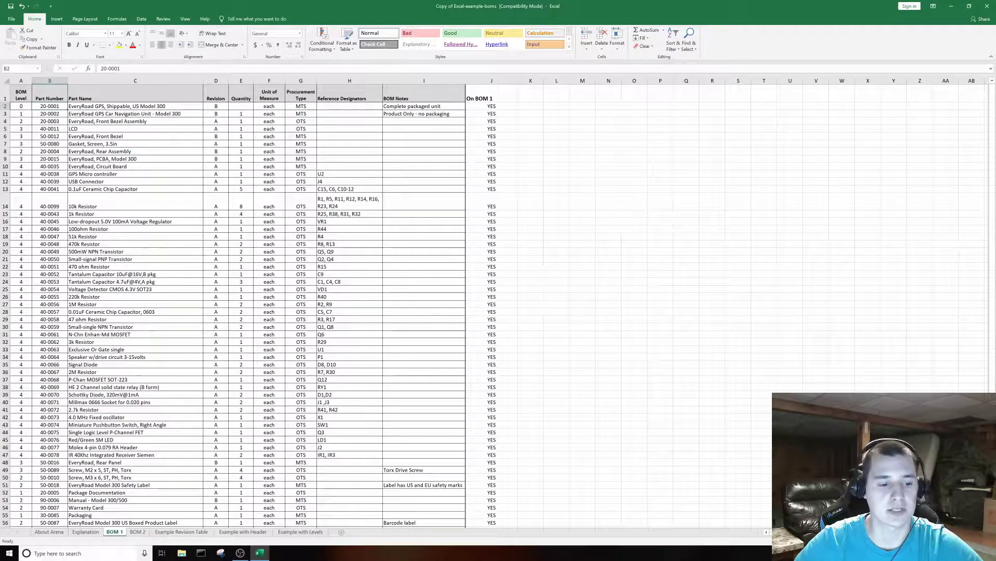
pyautogui.click(138, 532)
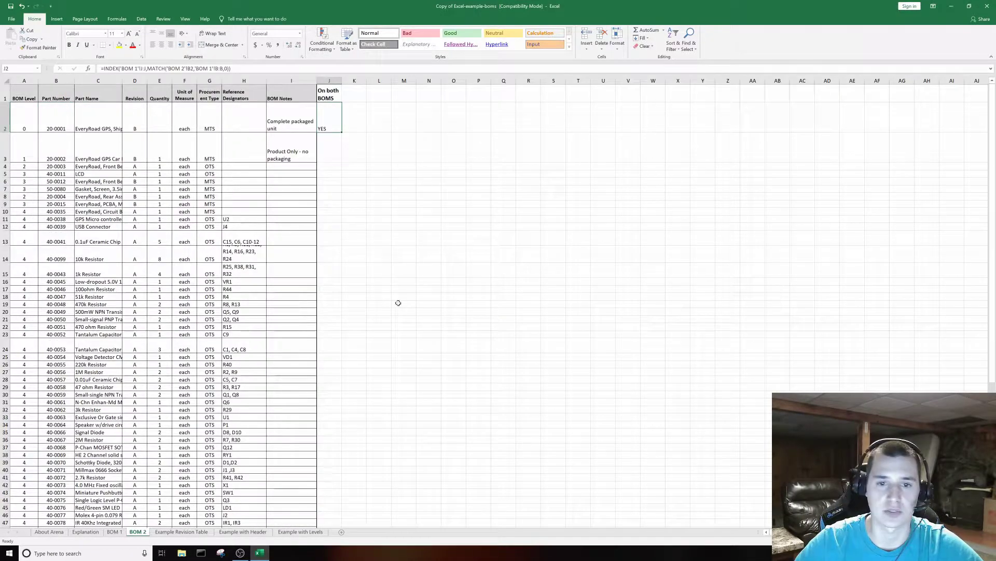
# - Fill the J2 lookup down the On both BOMS column and compare the results with BOM 1
pyautogui.doubleClick(342, 134)
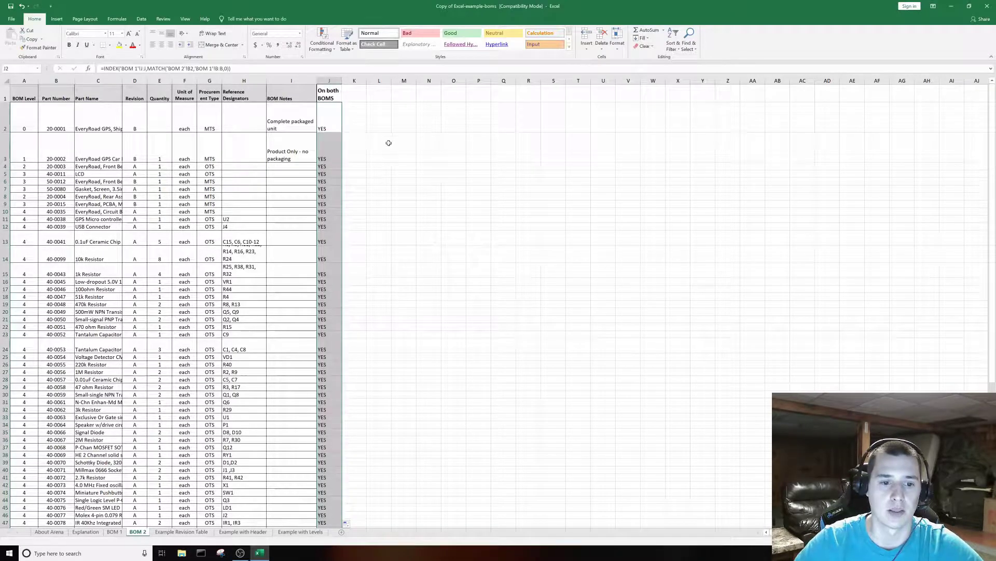
pyautogui.scroll(-7, 382, 207)
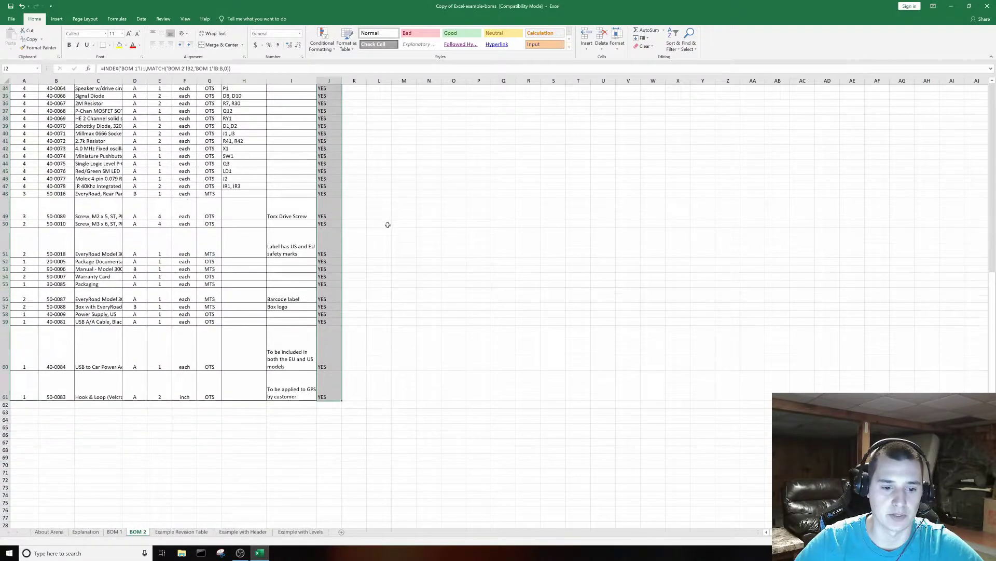
pyautogui.scroll(2, 387, 222)
pyautogui.scroll(5, 373, 221)
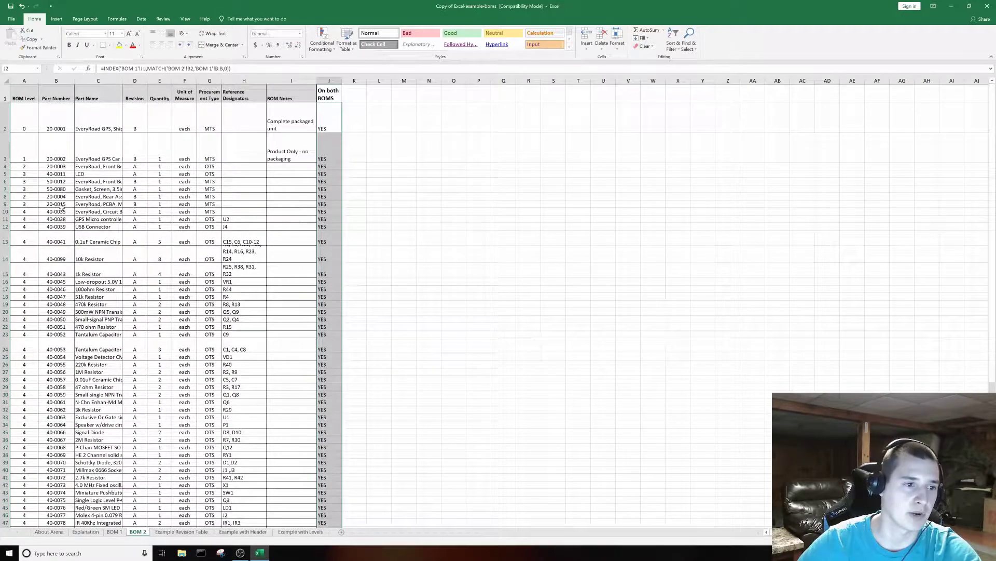
pyautogui.click(115, 531)
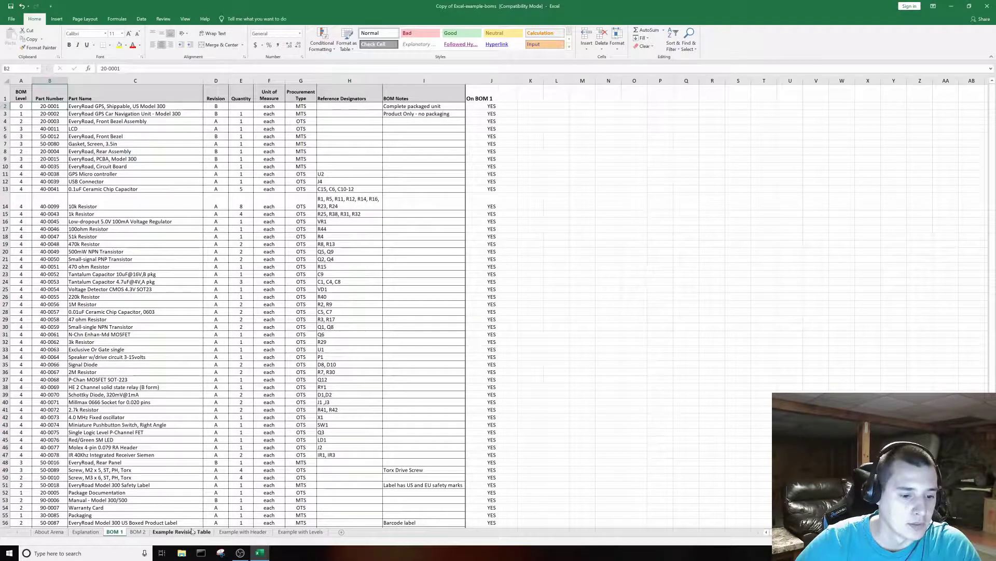
pyautogui.click(137, 531)
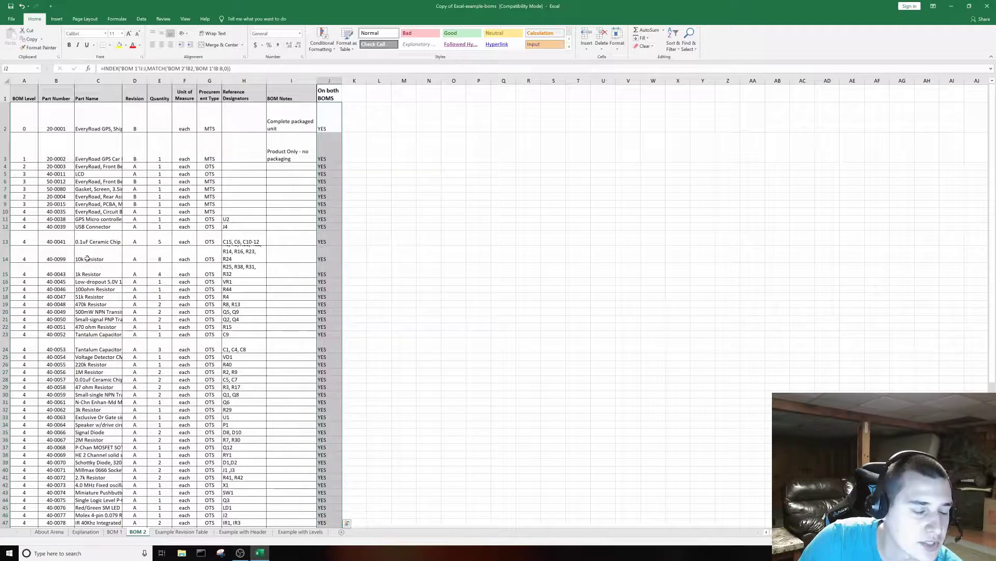
pyautogui.click(114, 531)
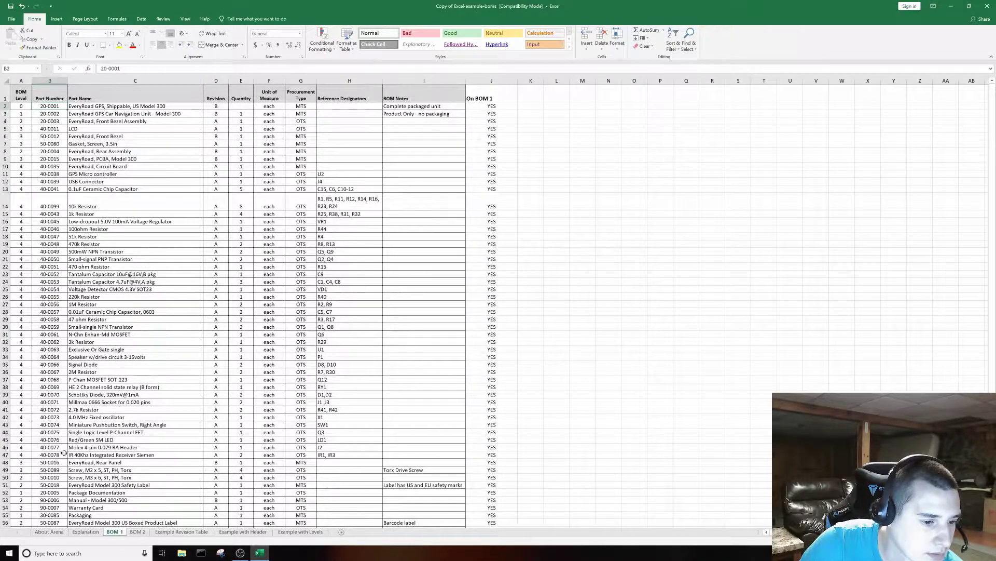
pyautogui.scroll(-1, 55, 460)
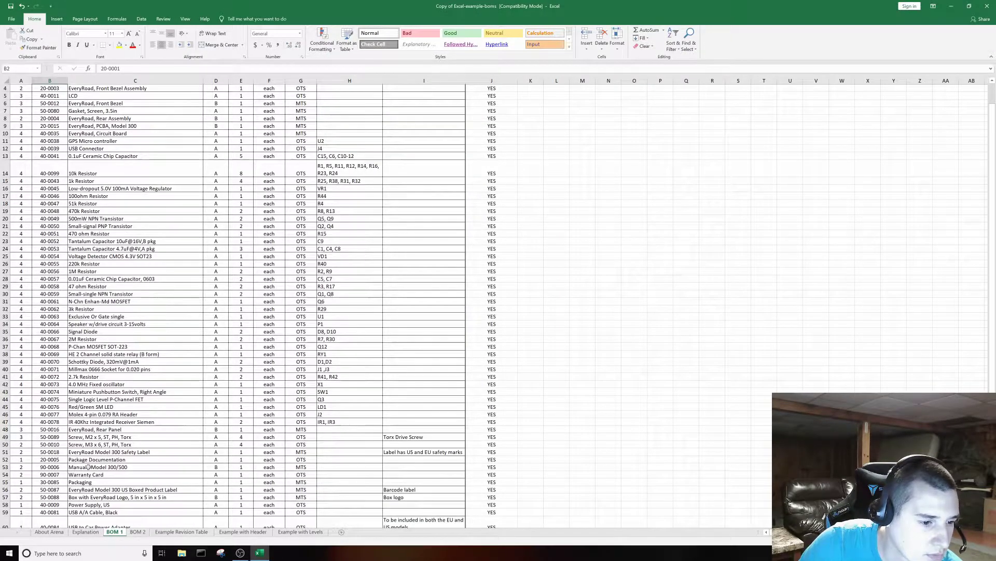
pyautogui.scroll(-1, 78, 457)
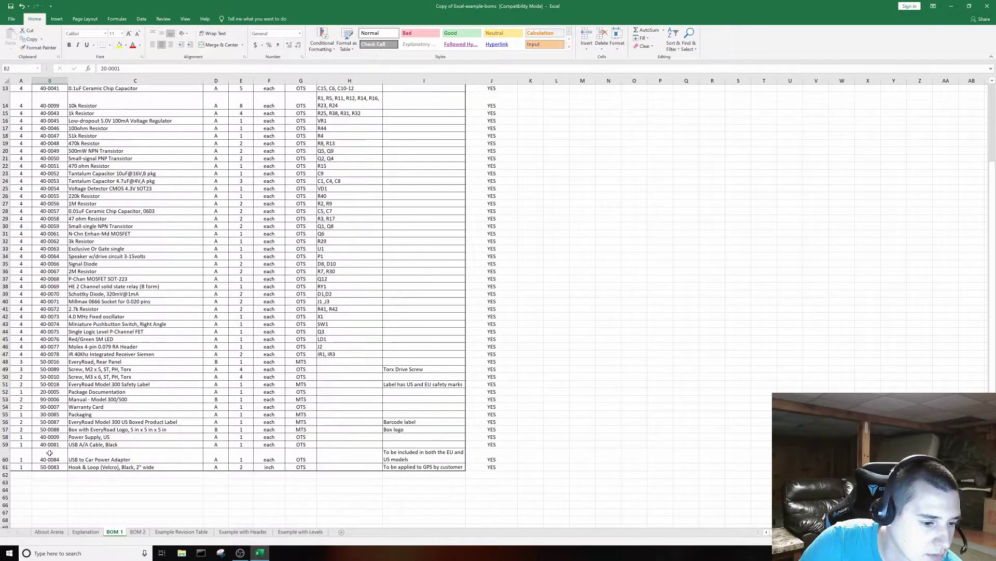
pyautogui.scroll(-2, 72, 493)
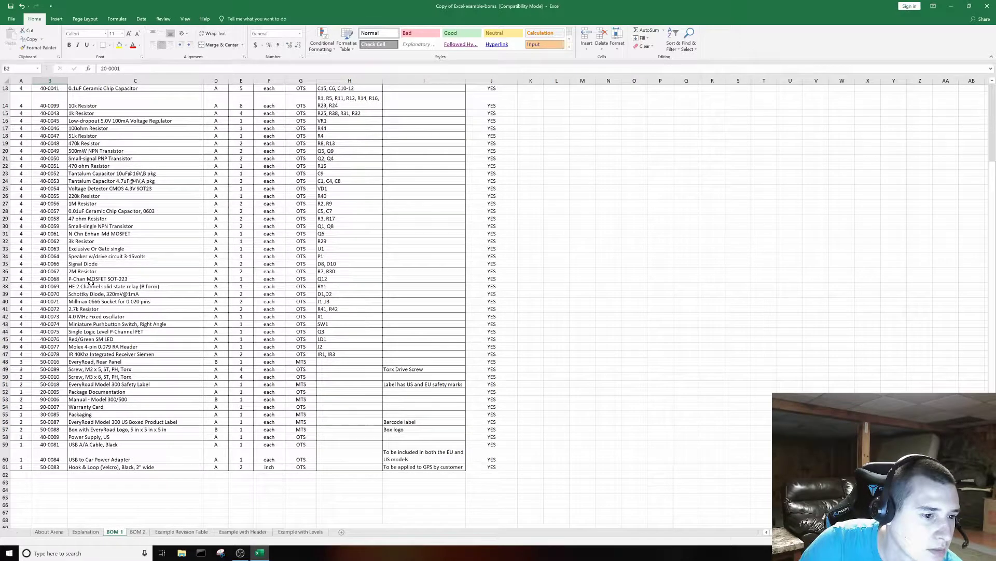
pyautogui.scroll(2, 70, 294)
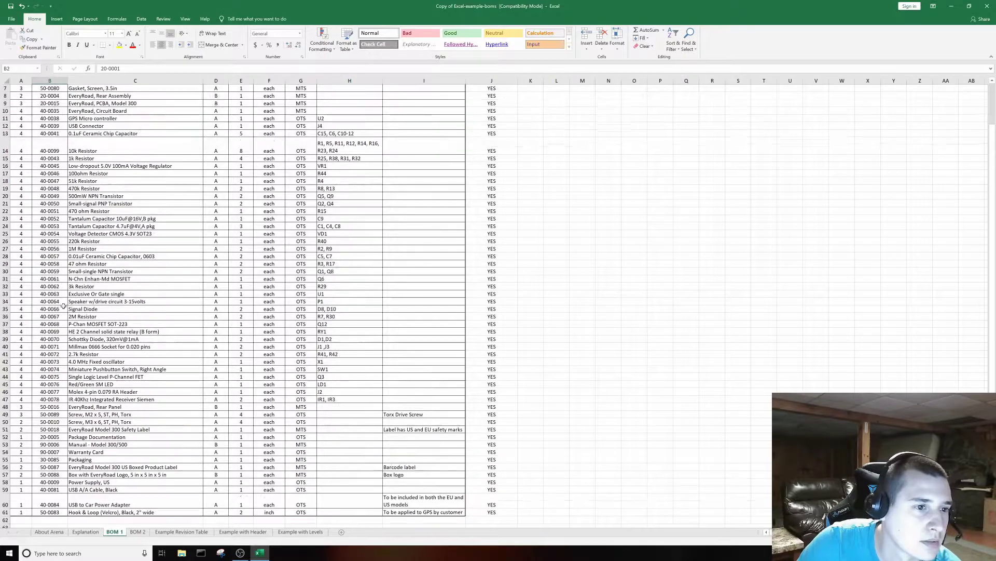
pyautogui.scroll(1, 61, 306)
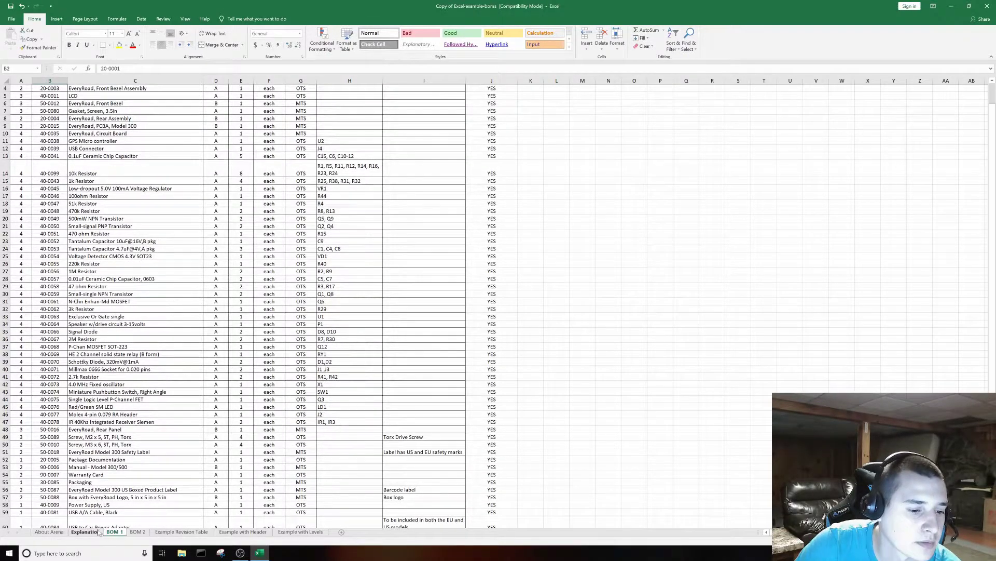
pyautogui.click(137, 532)
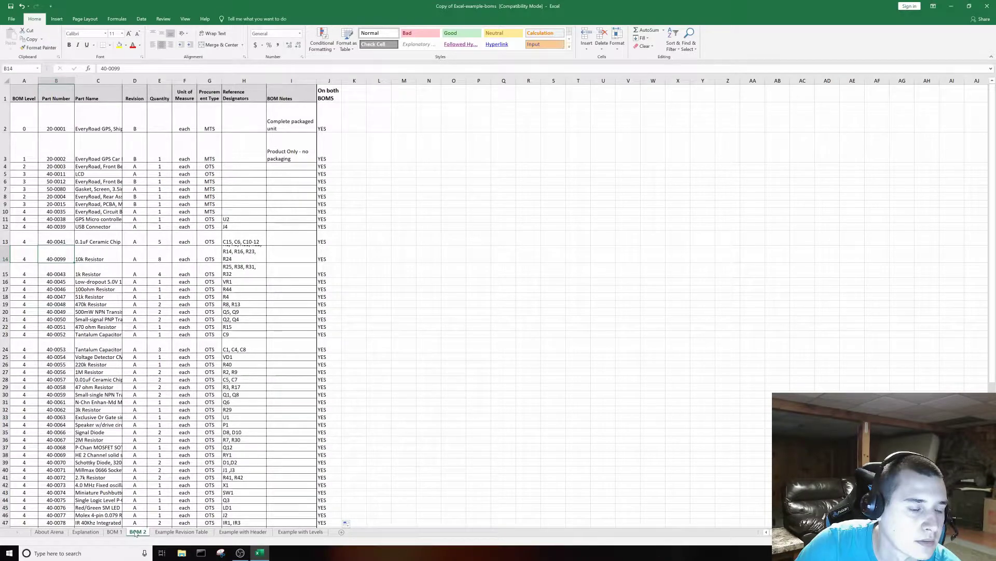
pyautogui.scroll(-2, 78, 483)
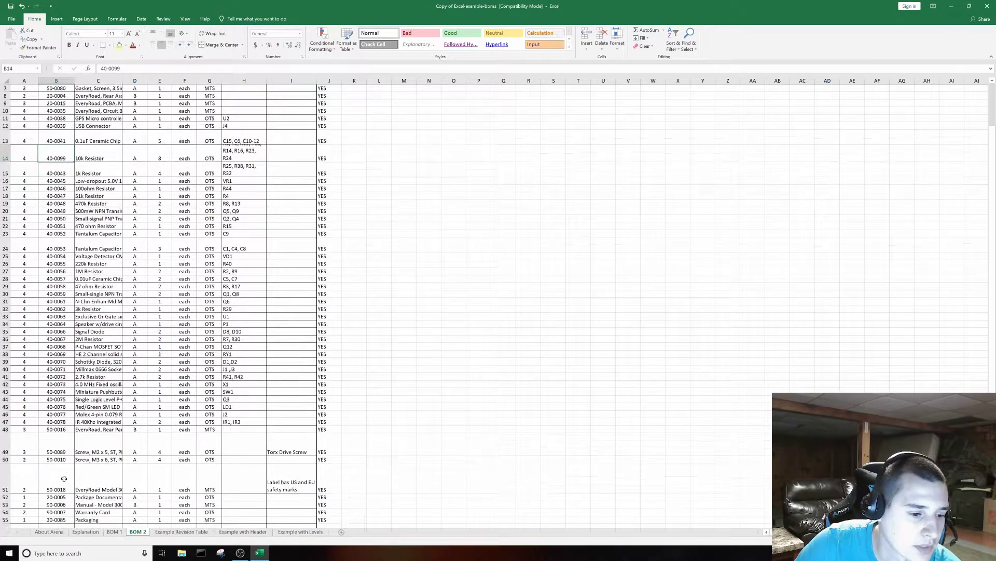
pyautogui.scroll(-2, 56, 465)
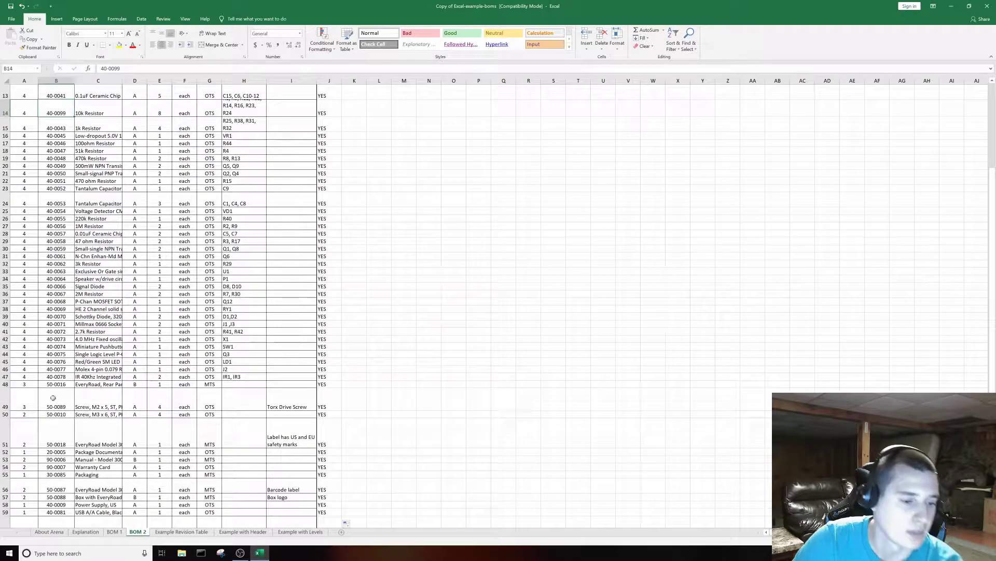
pyautogui.scroll(4, 95, 403)
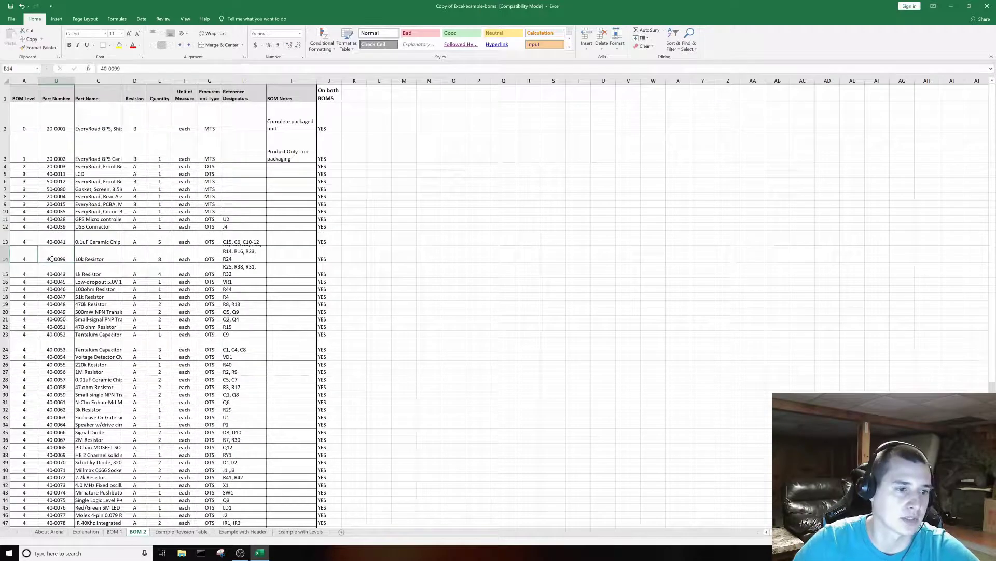
# - Overwrite the part number in B14 with 100 so its lookup returns #N/A
pyautogui.write('100')
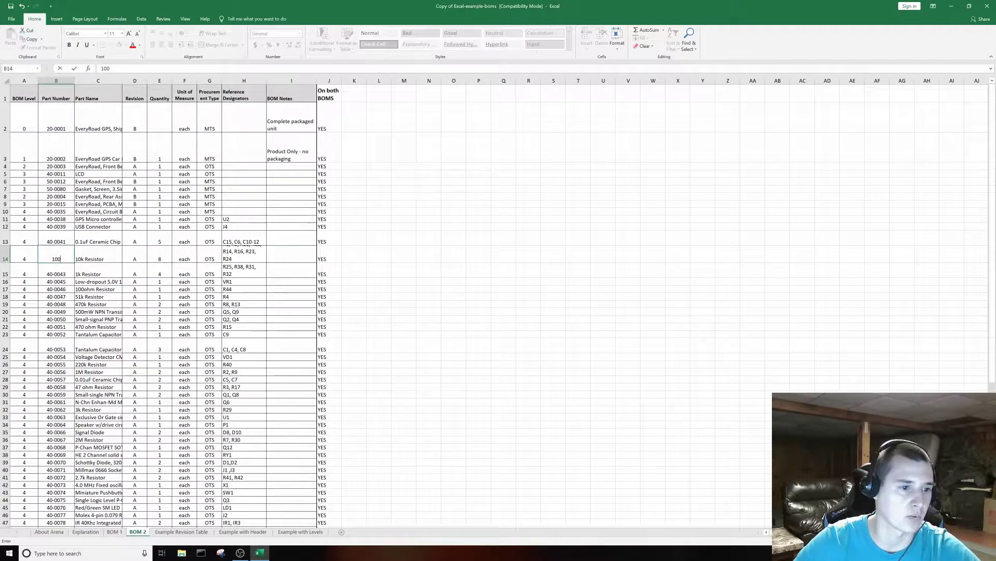
pyautogui.click(56, 148)
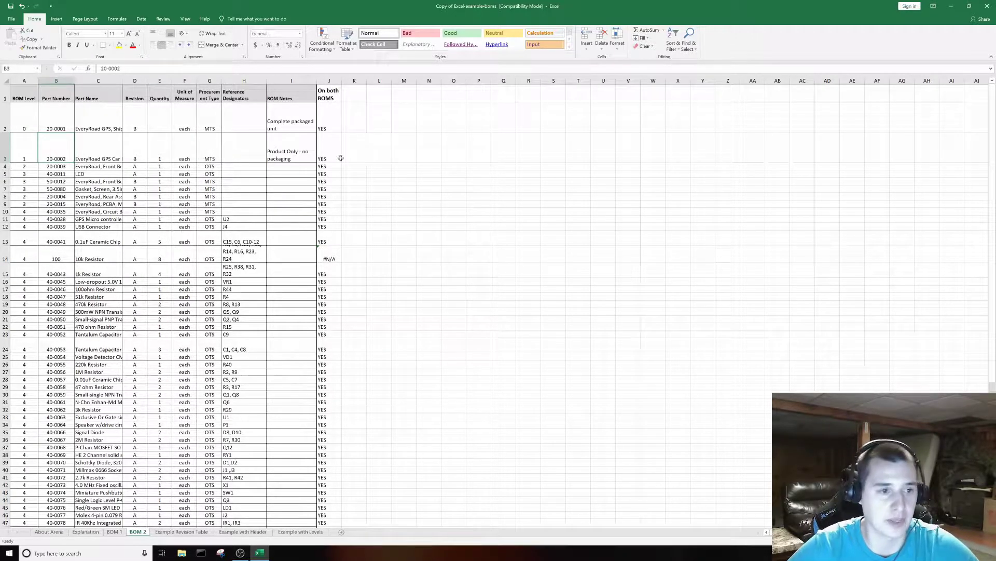
# - Insert a blank column before Revision and turn on Wrap Text for the Part Name column
pyautogui.rightClick(133, 80)
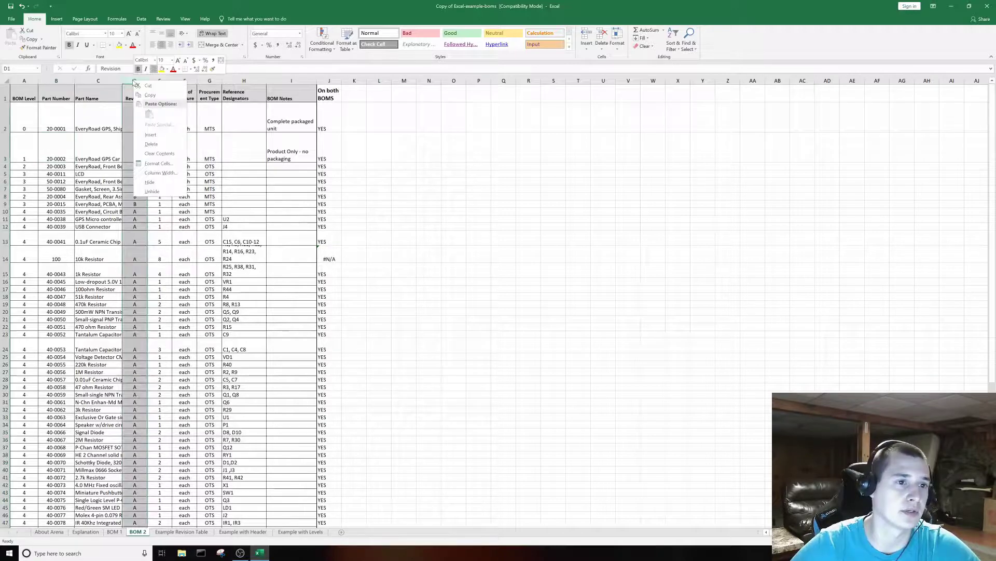
pyautogui.click(141, 137)
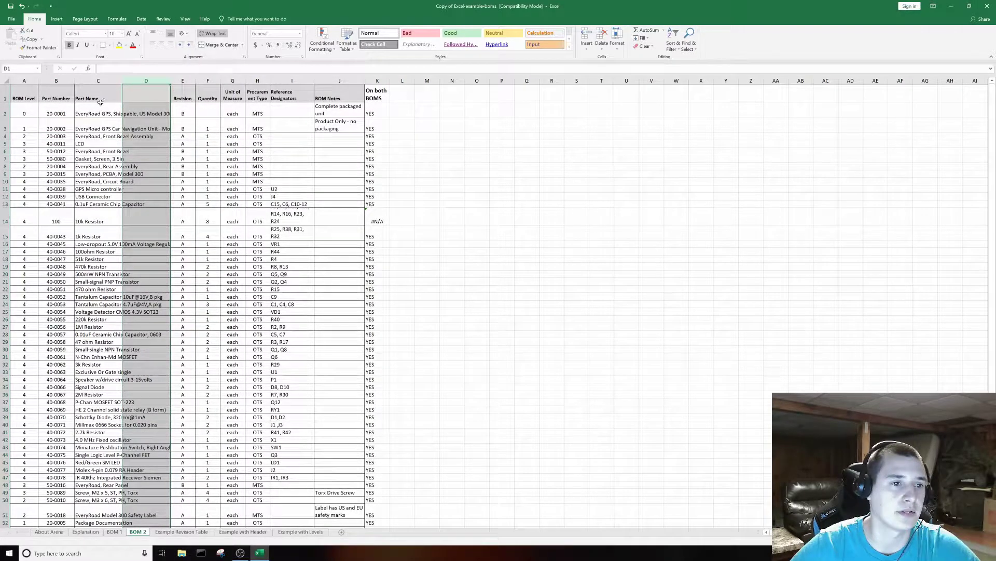
pyautogui.keyDown('shift'); pyautogui.click(95, 77); pyautogui.keyUp('shift')
pyautogui.click(95, 76)
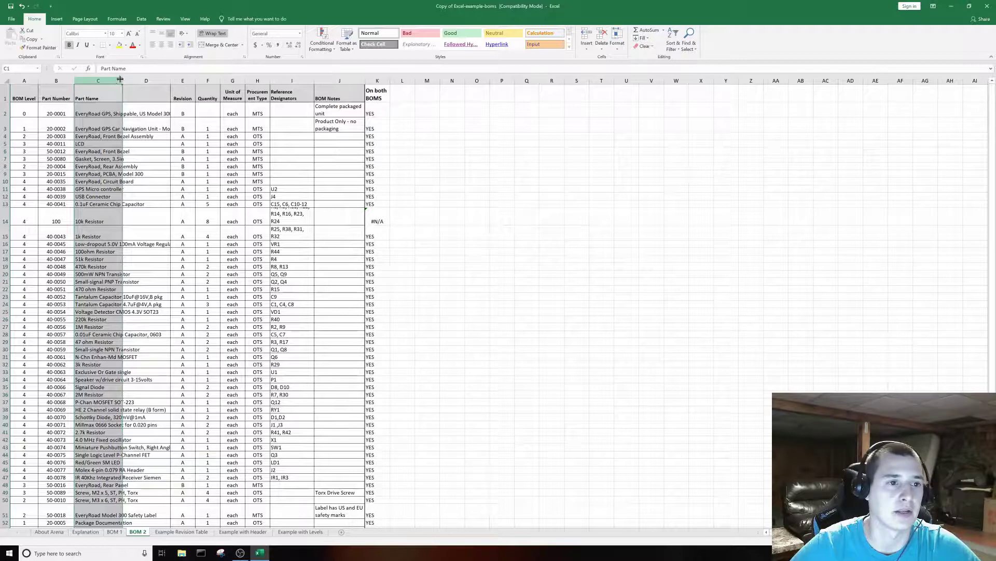
pyautogui.click(212, 35)
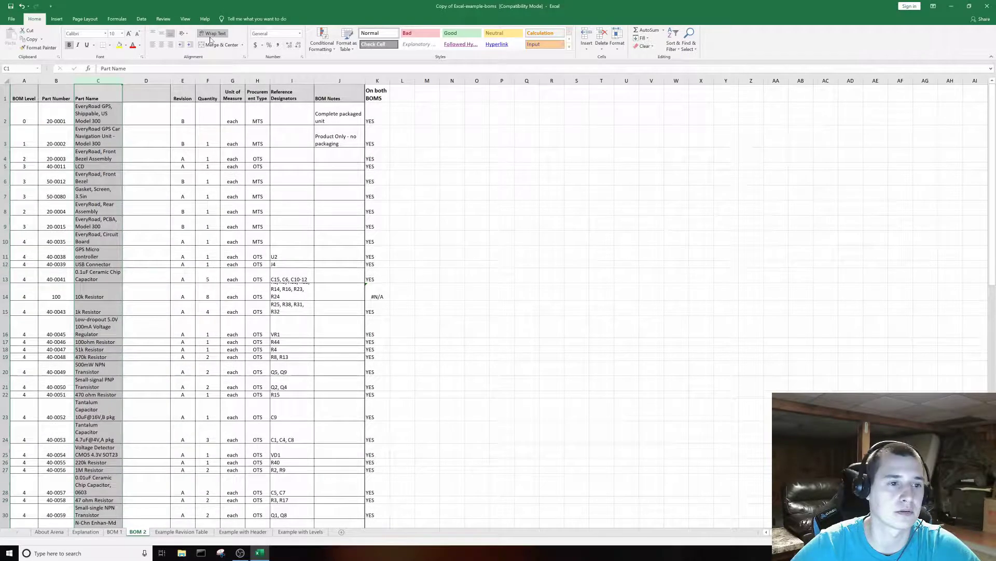
# - Enter the header 'Rev from BOM1' in cell D1
pyautogui.click(147, 109)
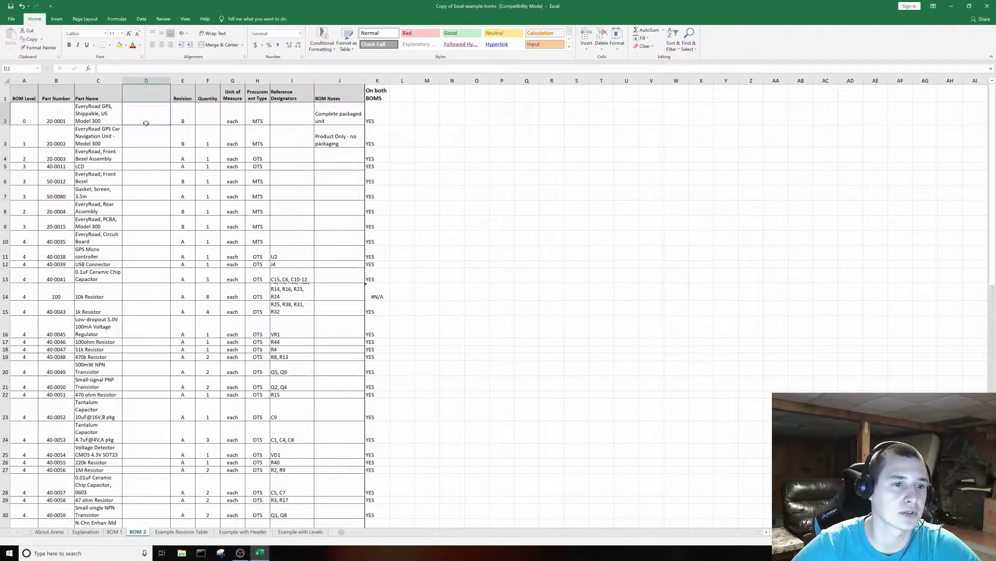
pyautogui.click(143, 99)
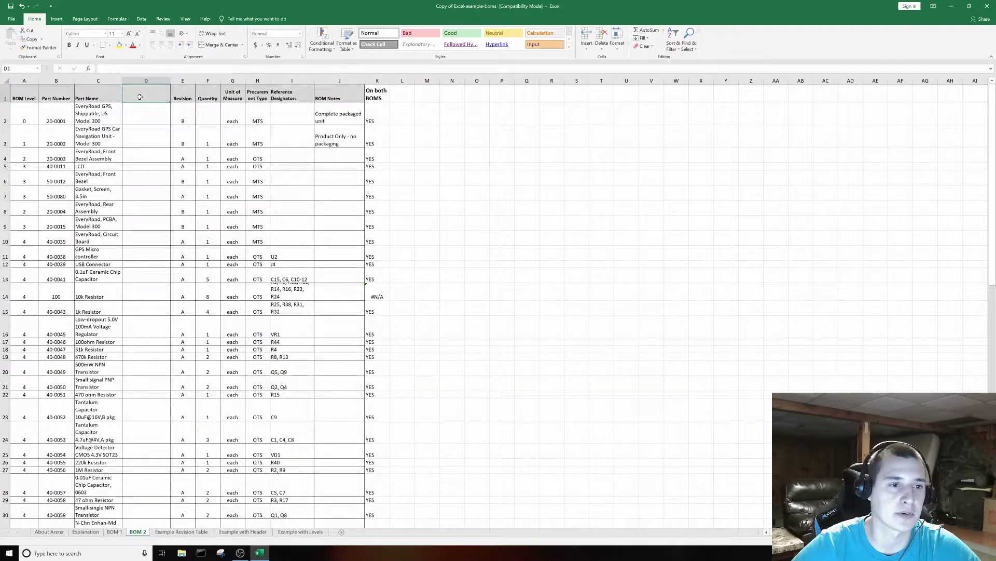
pyautogui.write('RE')
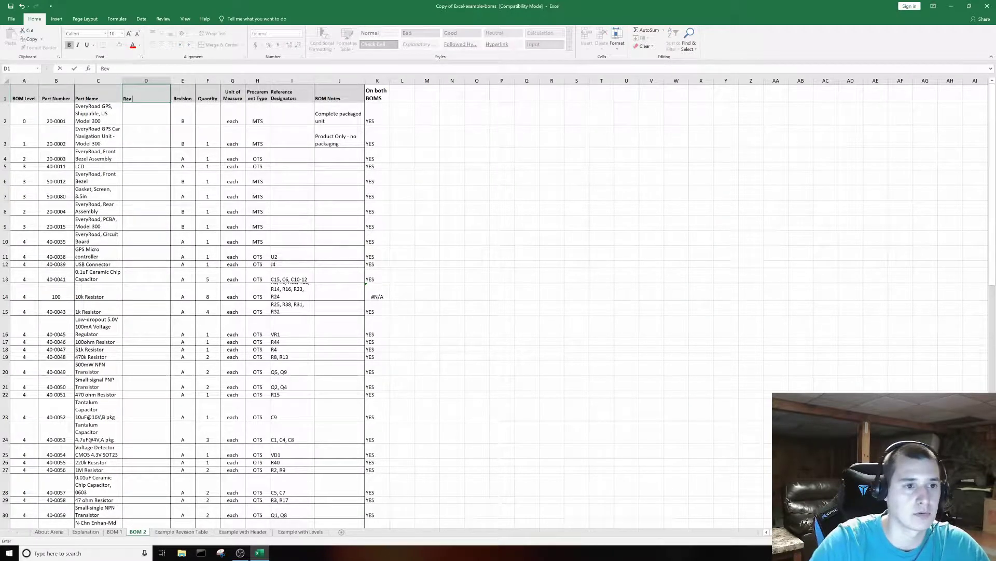
pyautogui.write('v from B')
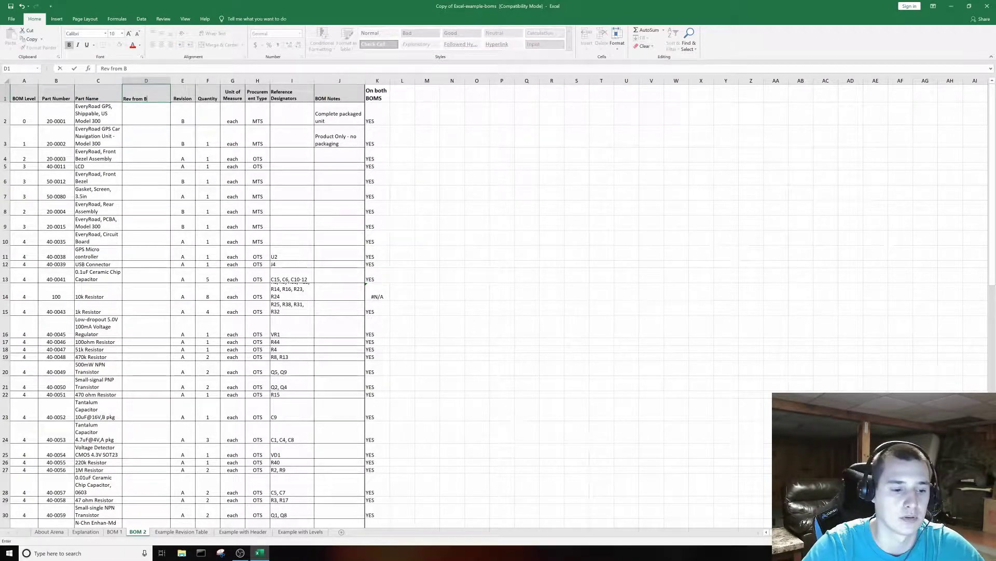
pyautogui.write('OM1')
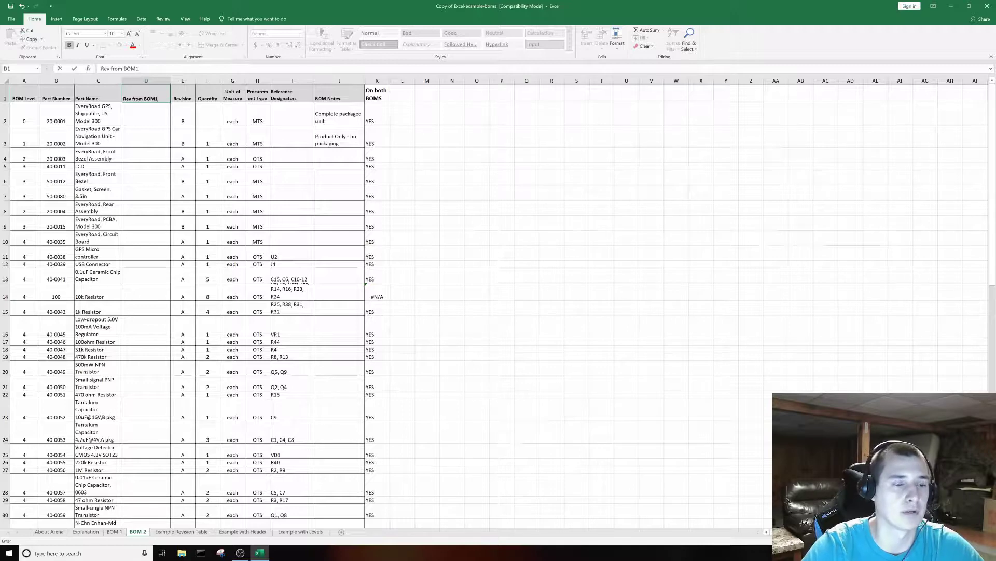
pyautogui.press('Return')
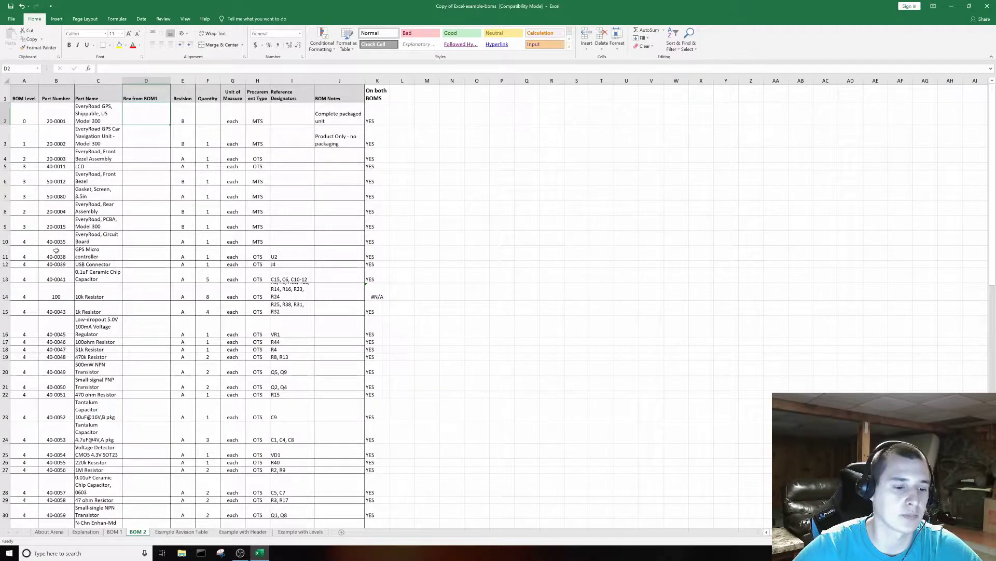
# - On BOM 1, change the revisions in D11:D14 from A to D, then go back to BOM 2
pyautogui.click(111, 530)
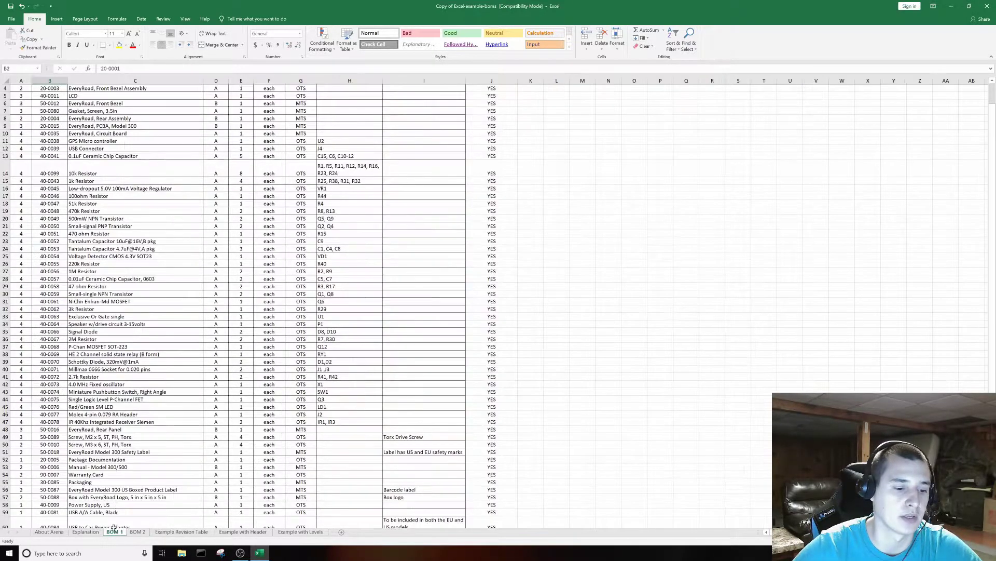
pyautogui.moveTo(217, 159); pyautogui.dragTo(217, 214)
pyautogui.moveTo(215, 174); pyautogui.dragTo(216, 221)
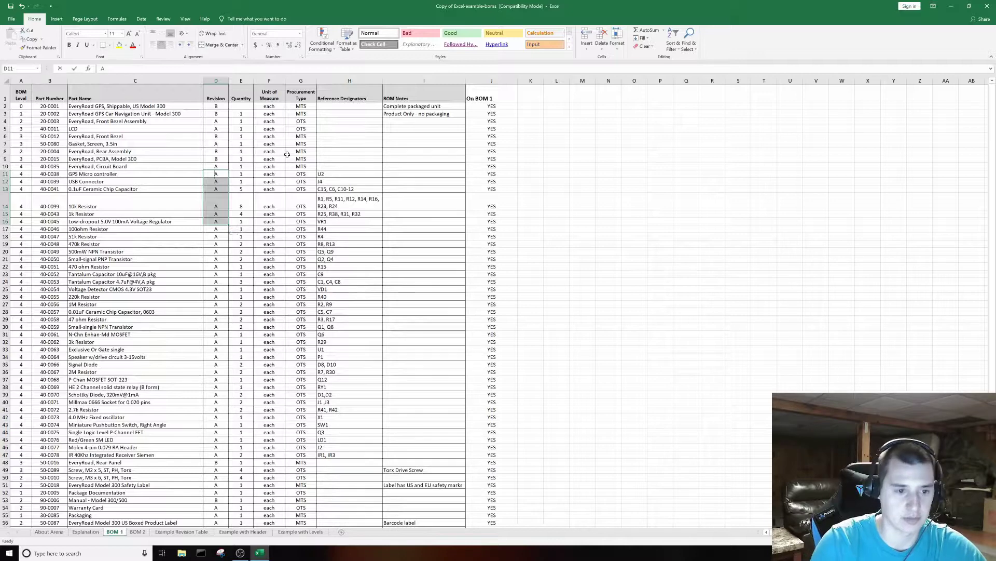
pyautogui.write('D')
pyautogui.press('Down')
pyautogui.write('D')
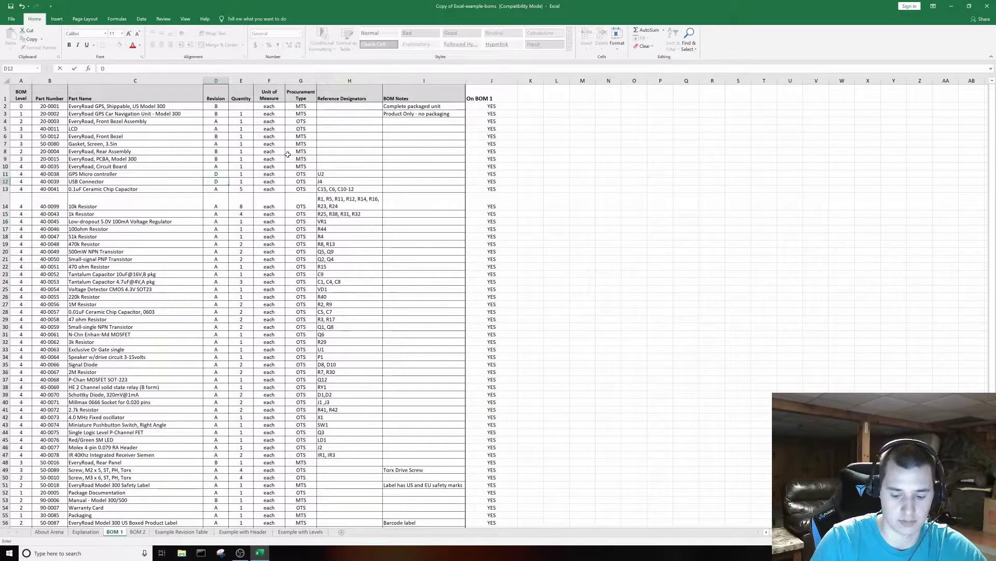
pyautogui.press('Down')
pyautogui.write('D')
pyautogui.press('Down')
pyautogui.write('D')
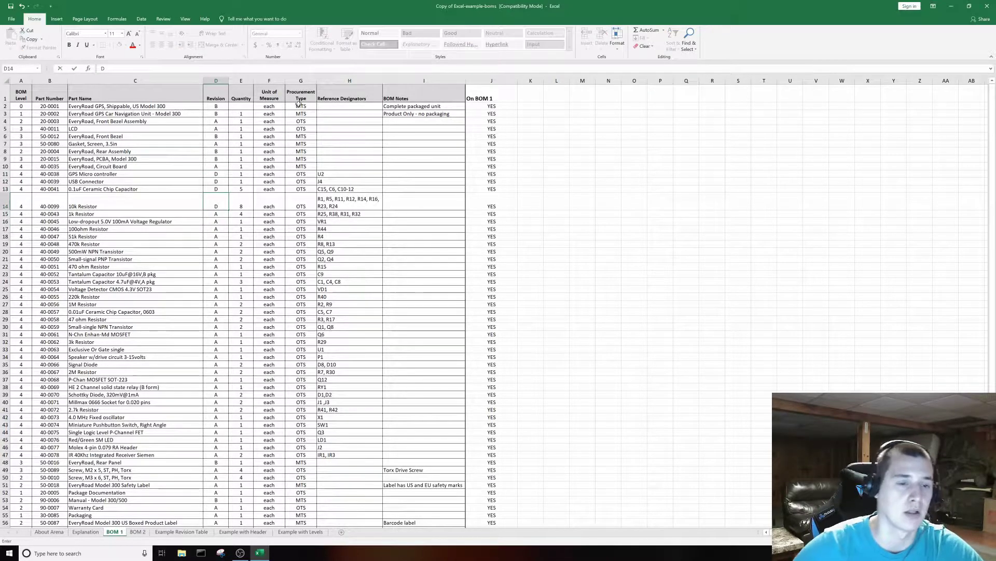
pyautogui.click(301, 129)
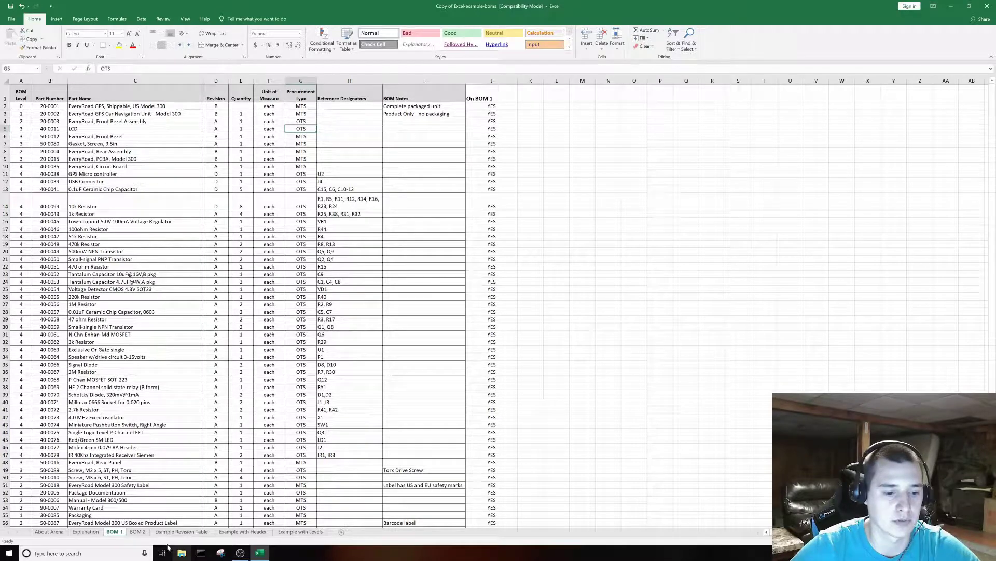
pyautogui.click(138, 531)
# - Enter =INDEX('BOM 1'!D:D,MATCH('BOM 2'!B2,'BOM 1'!B:B,0)) in D2, showing revision B
pyautogui.write('in')
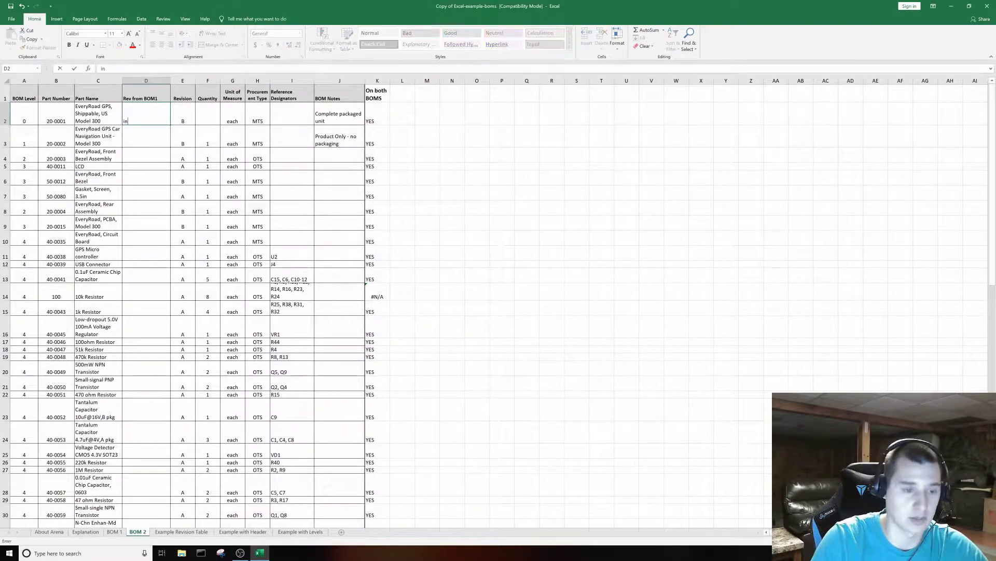
pyautogui.write('=inde')
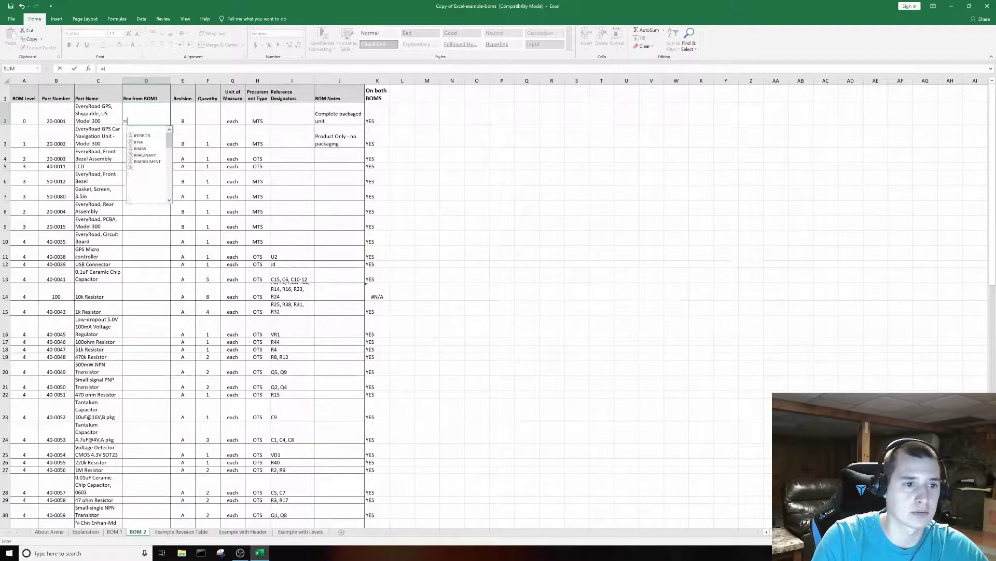
pyautogui.write('x(')
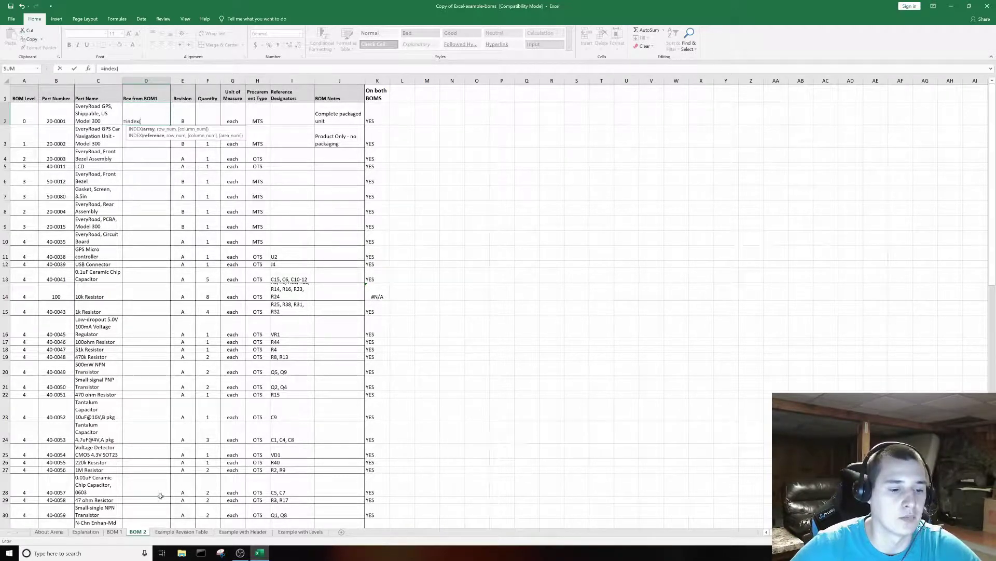
pyautogui.click(117, 532)
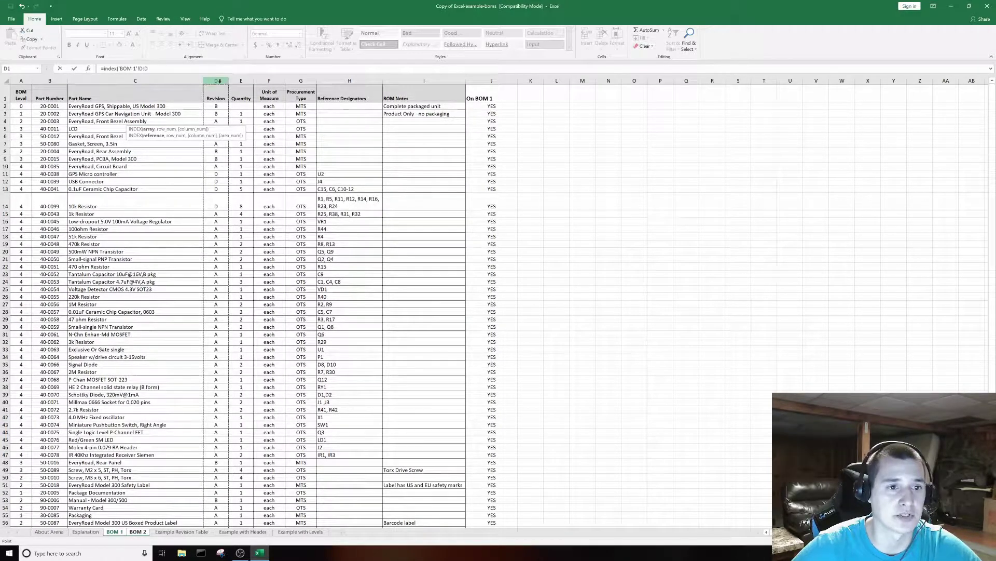
pyautogui.write(',')
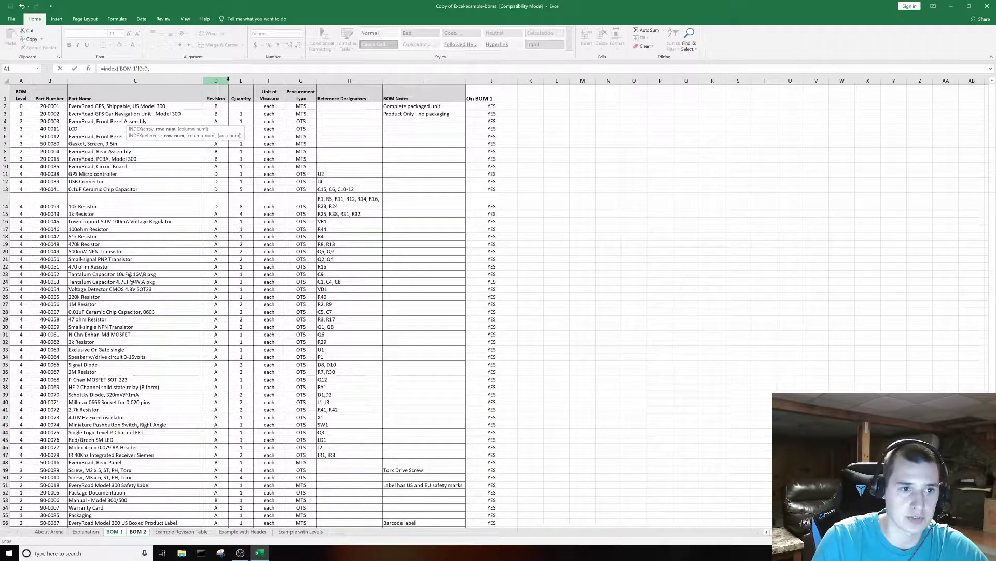
pyautogui.write('match(')
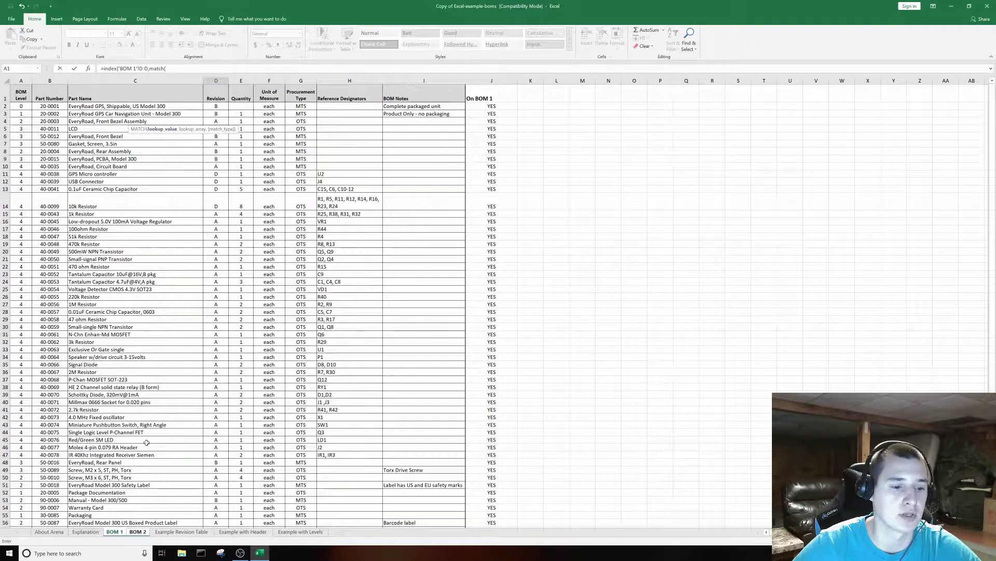
pyautogui.click(138, 532)
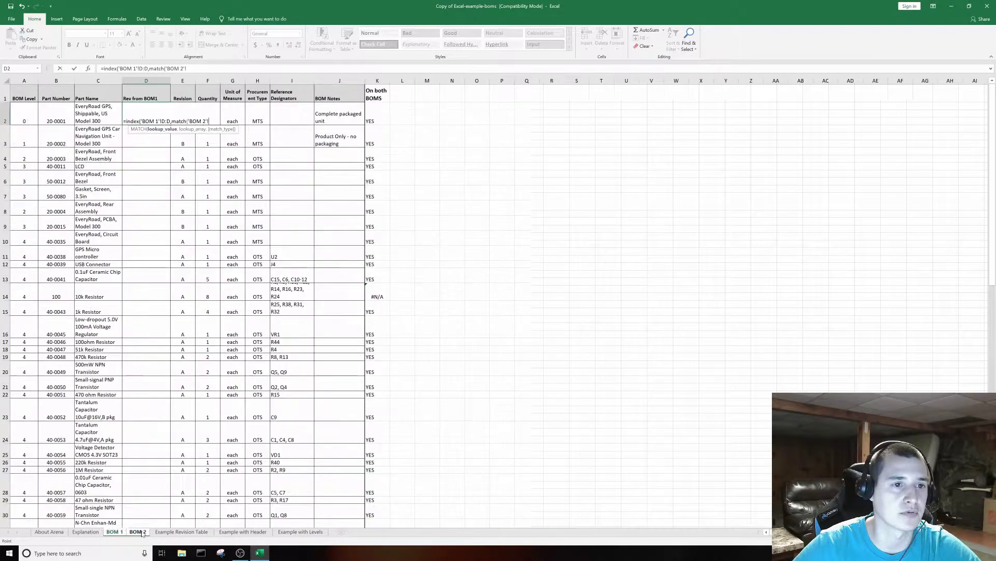
pyautogui.click(59, 115)
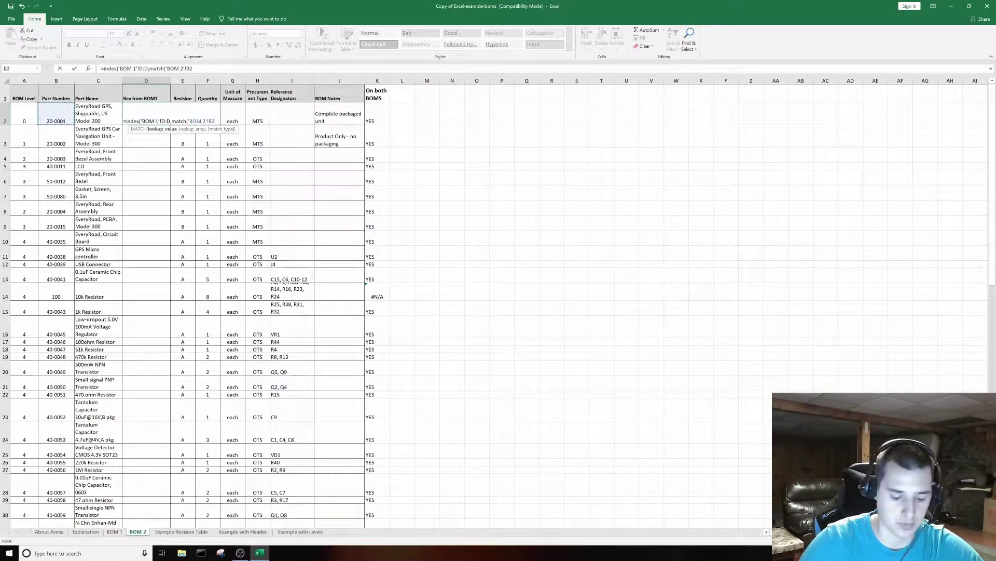
pyautogui.write(',')
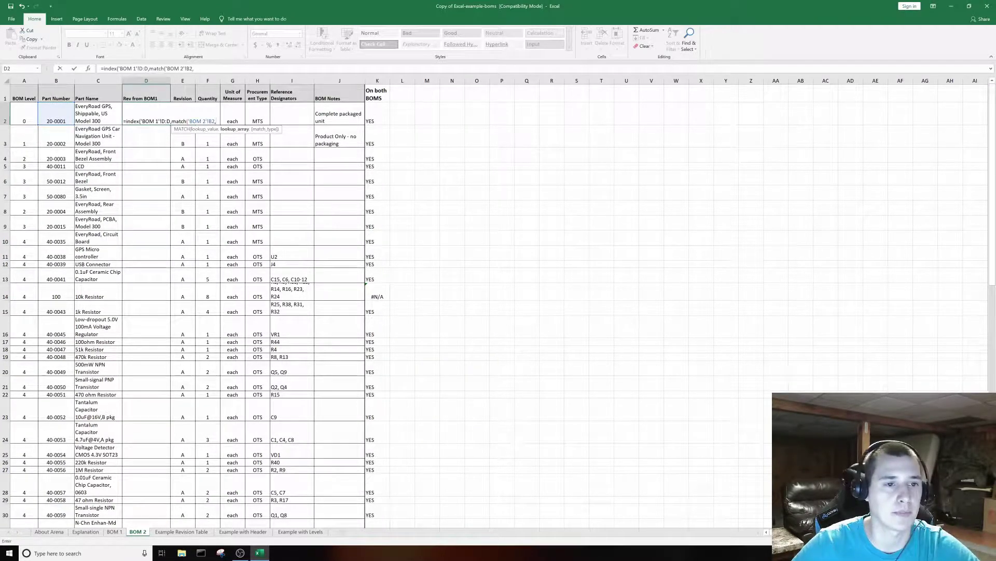
pyautogui.click(120, 523)
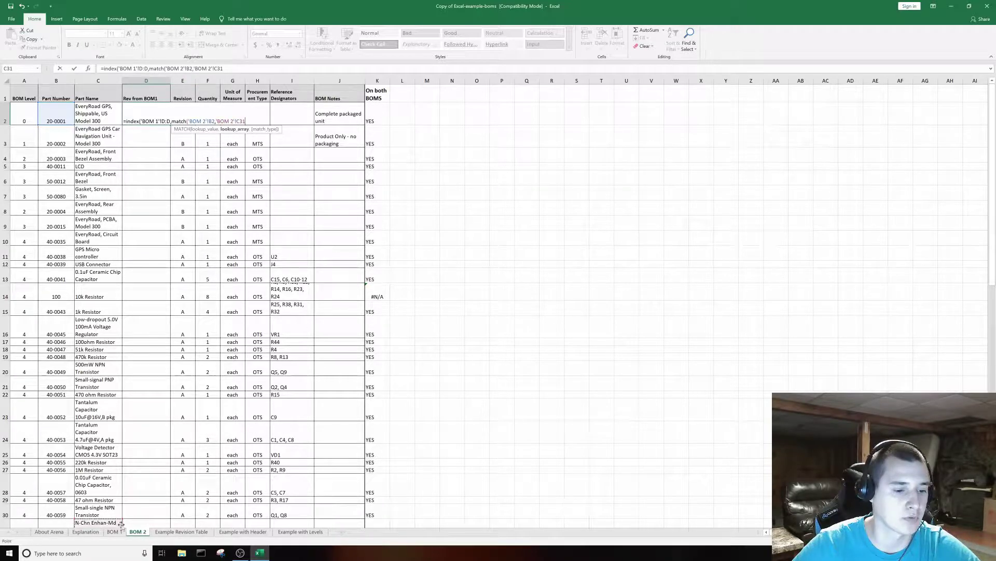
pyautogui.click(119, 532)
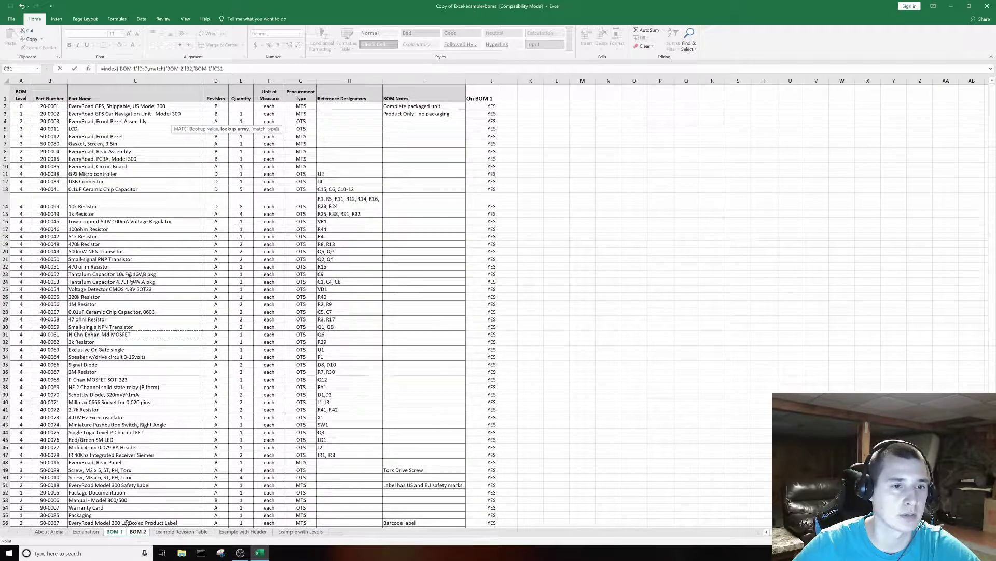
pyautogui.click(47, 80)
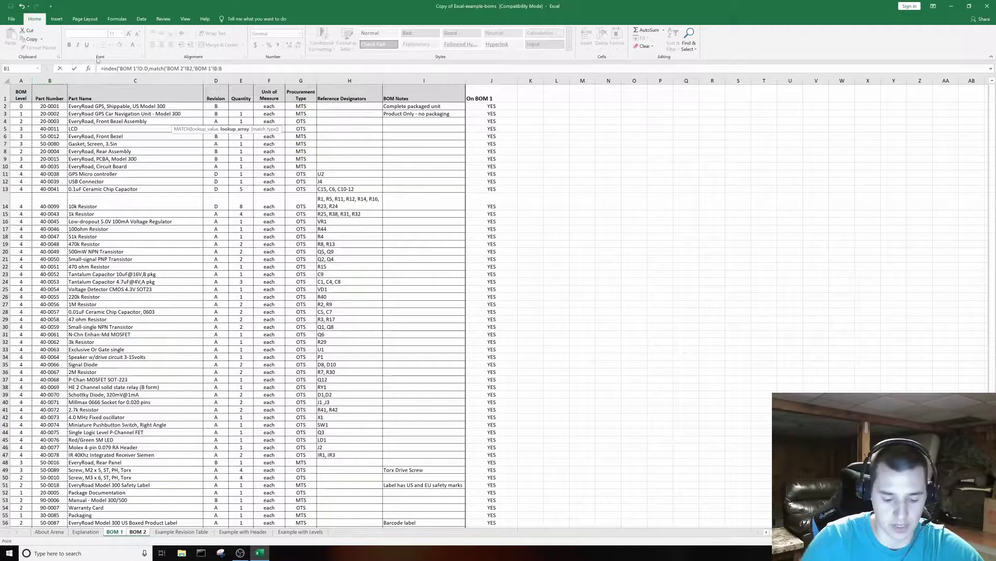
pyautogui.write(',')
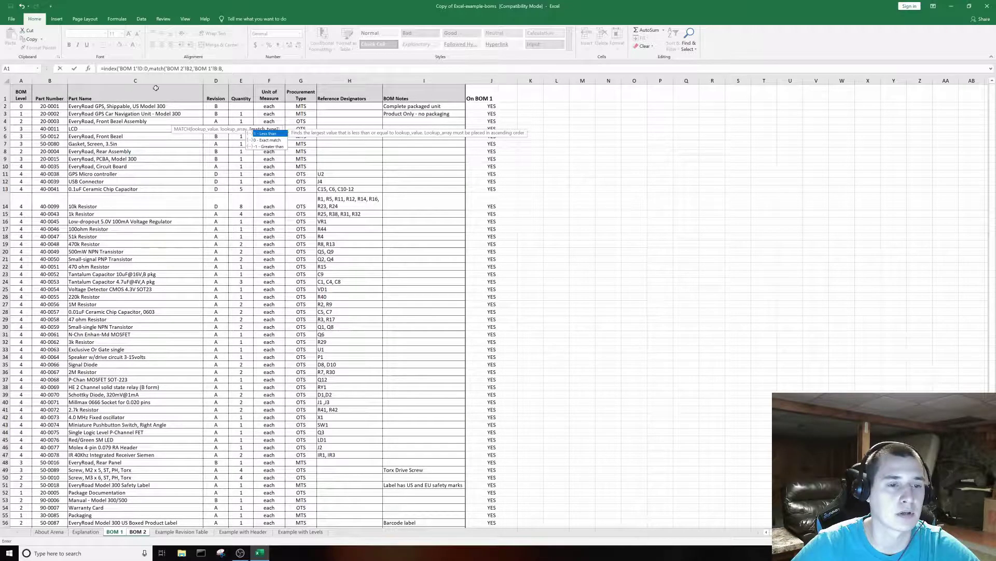
pyautogui.write('0')
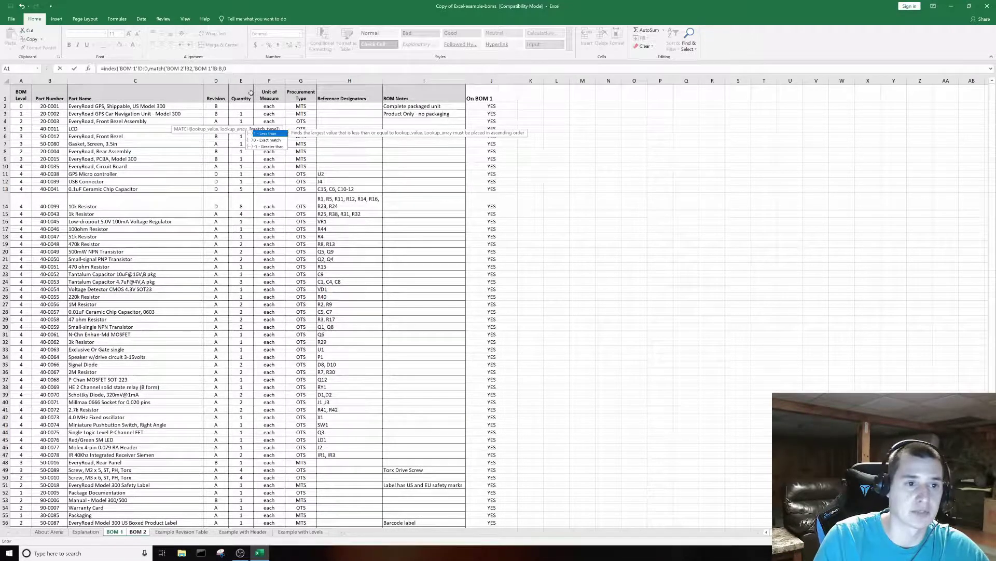
pyautogui.write('))')
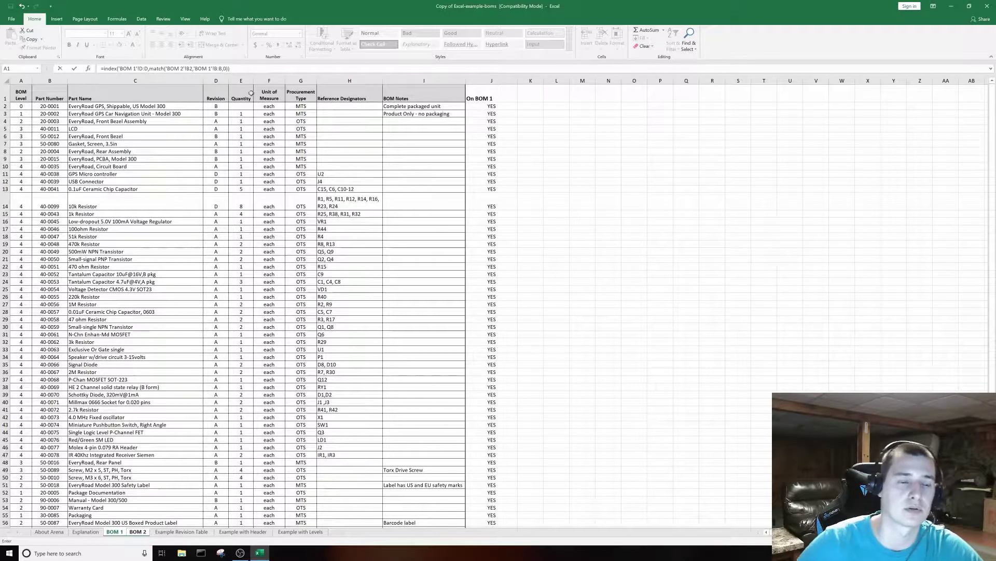
pyautogui.press('Return')
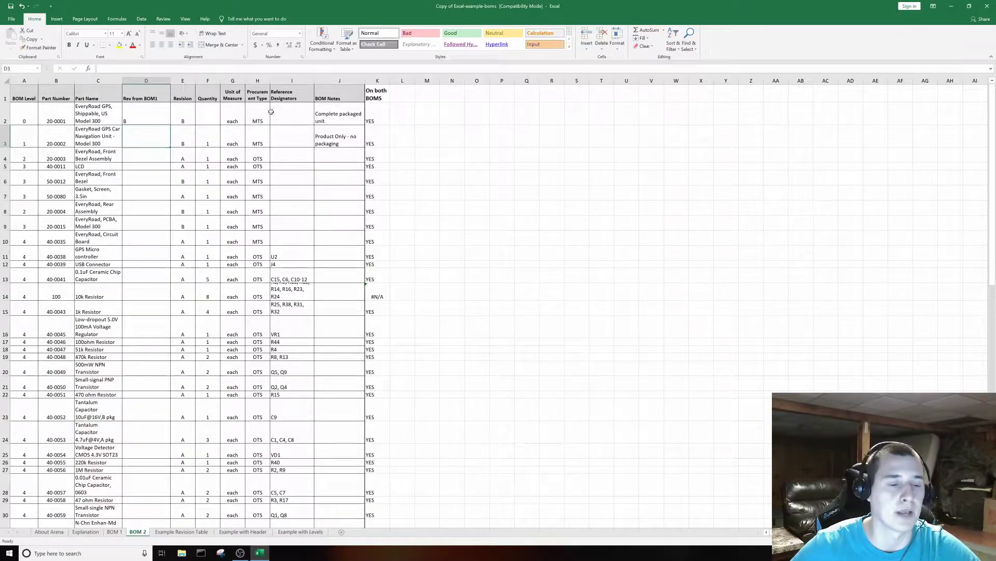
# - Compare D2's lookup against BOM 1, then copy it down column D
pyautogui.click(155, 108)
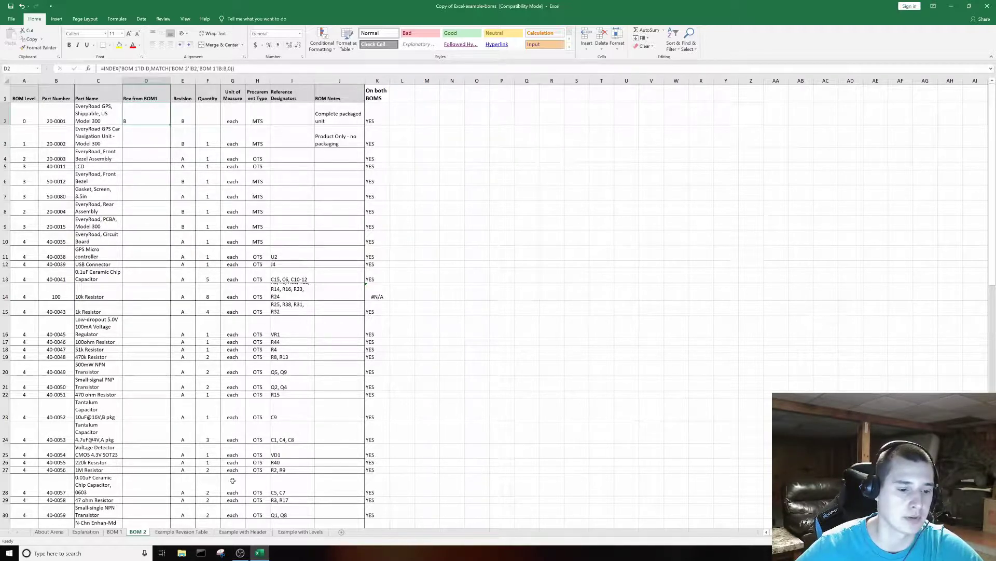
pyautogui.click(114, 532)
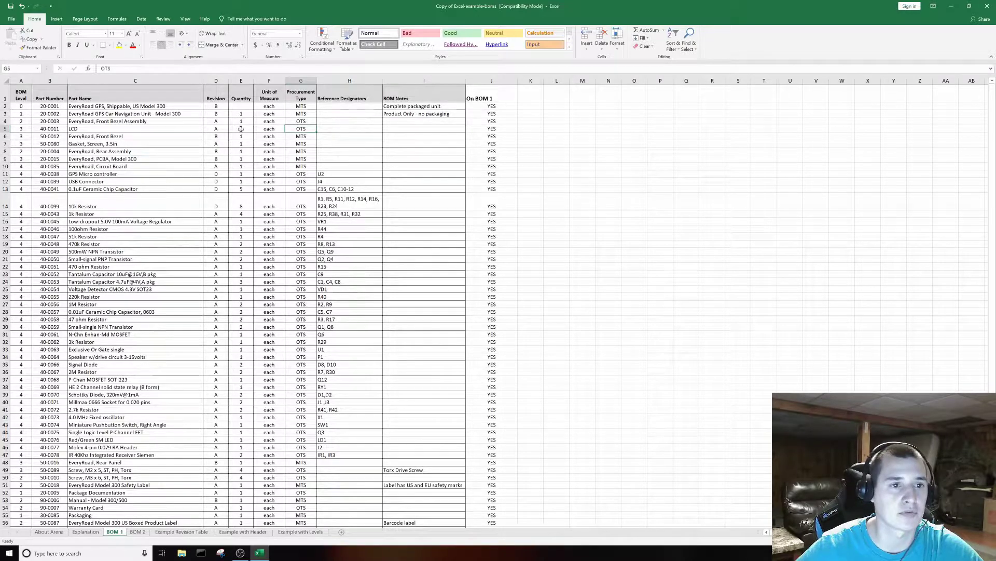
pyautogui.click(138, 532)
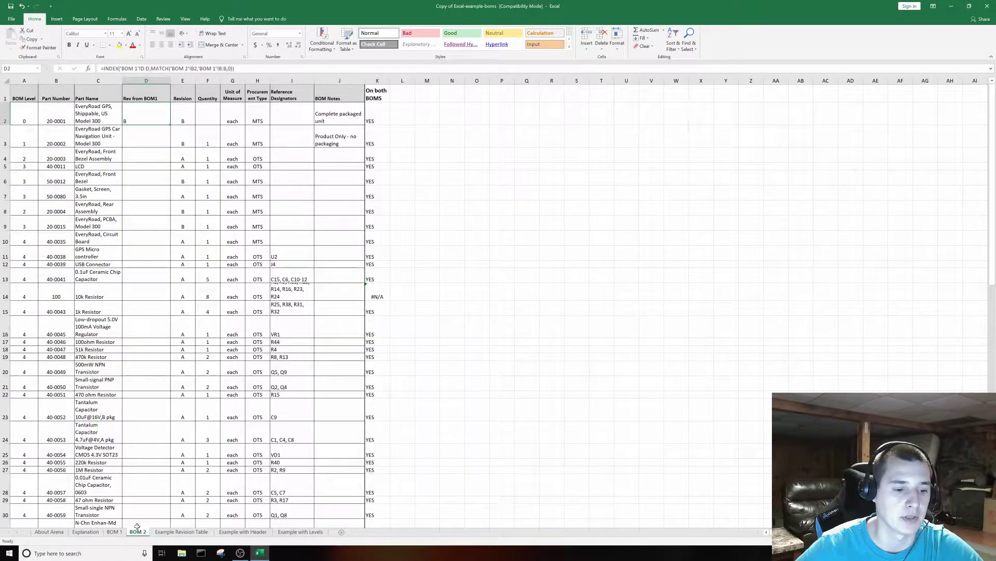
pyautogui.doubleClick(169, 126)
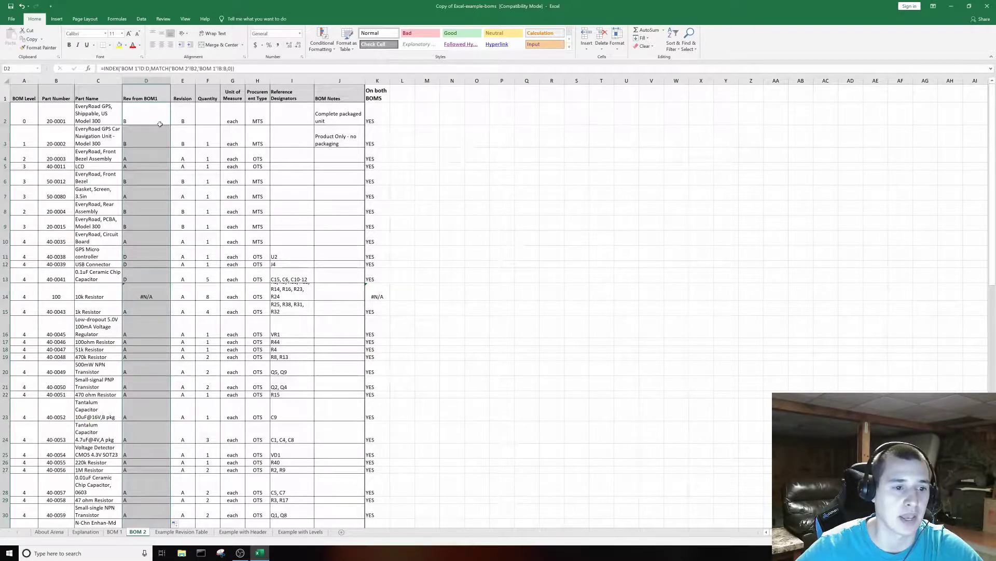
# - Inspect the #N/A lookup for part 100 in row 14 and compare row 13's revision values
pyautogui.click(156, 294)
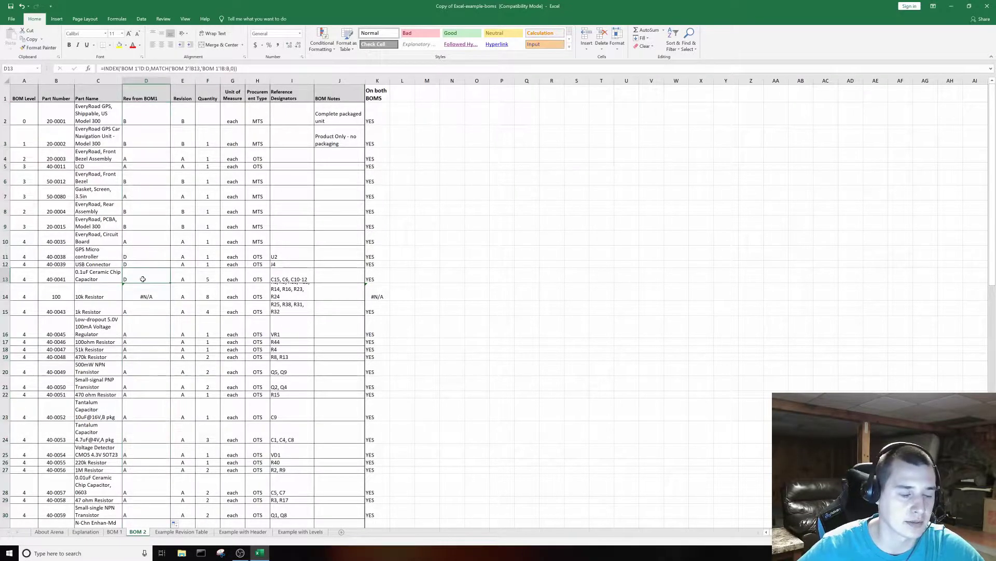
pyautogui.click(59, 295)
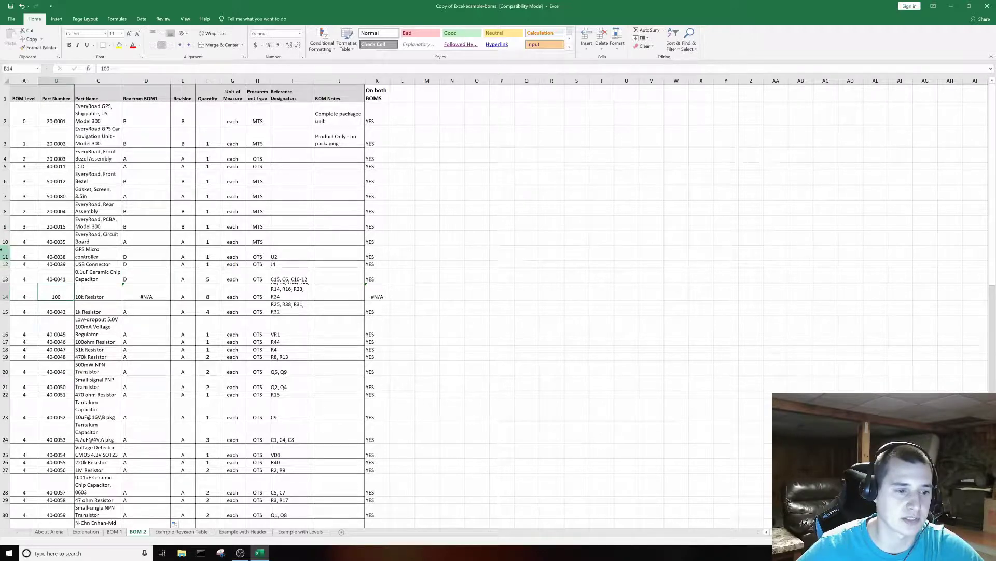
pyautogui.click(150, 295)
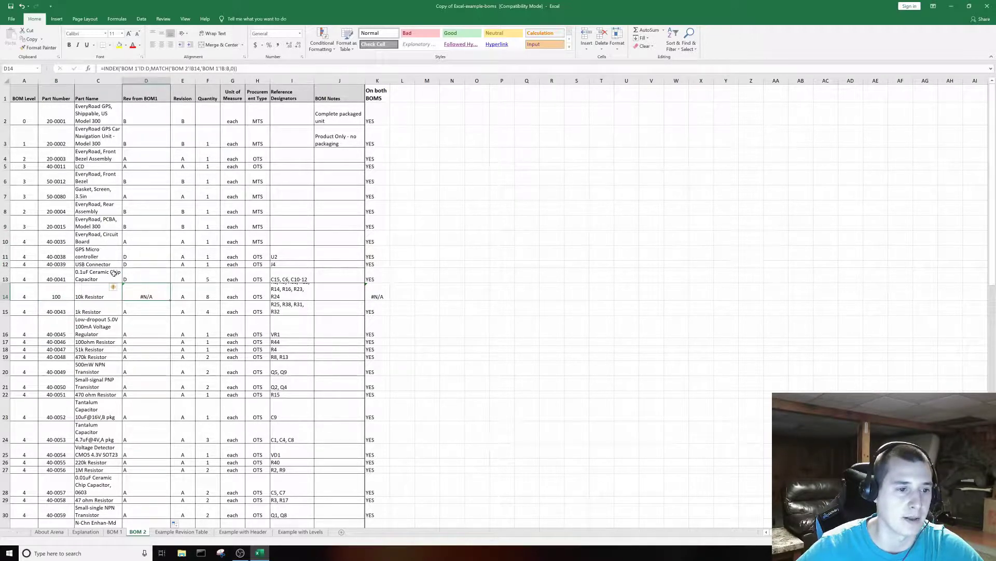
pyautogui.click(149, 271)
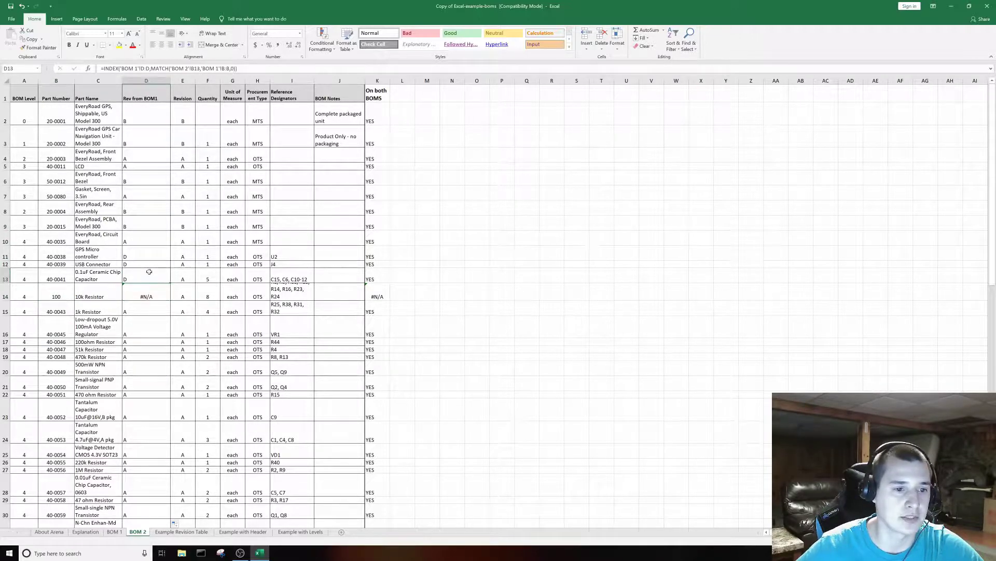
pyautogui.click(182, 278)
pyautogui.click(168, 280)
pyautogui.click(176, 280)
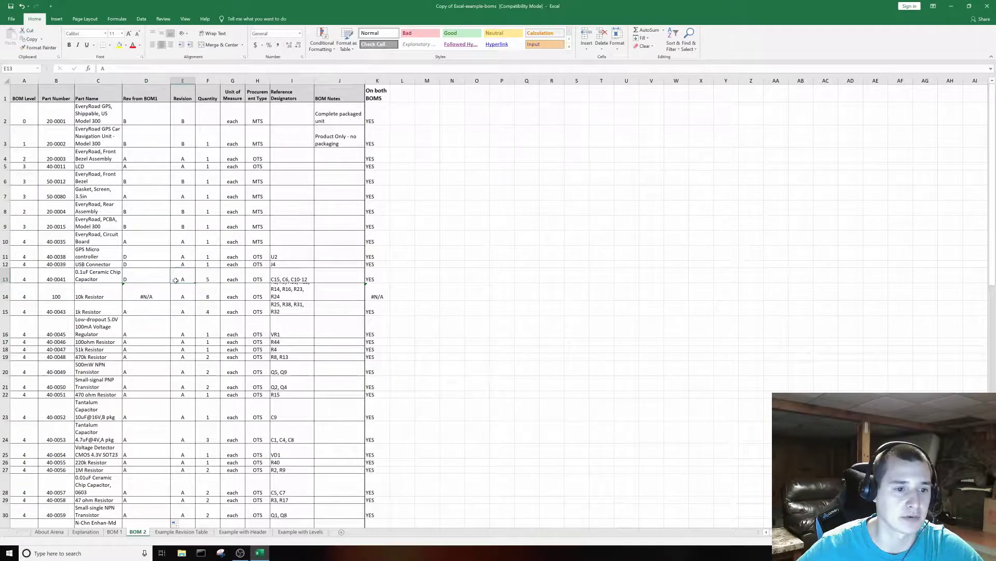
# - Insert a new column before Quantity with the header 'Rev check'
pyautogui.rightClick(206, 81)
pyautogui.click(219, 137)
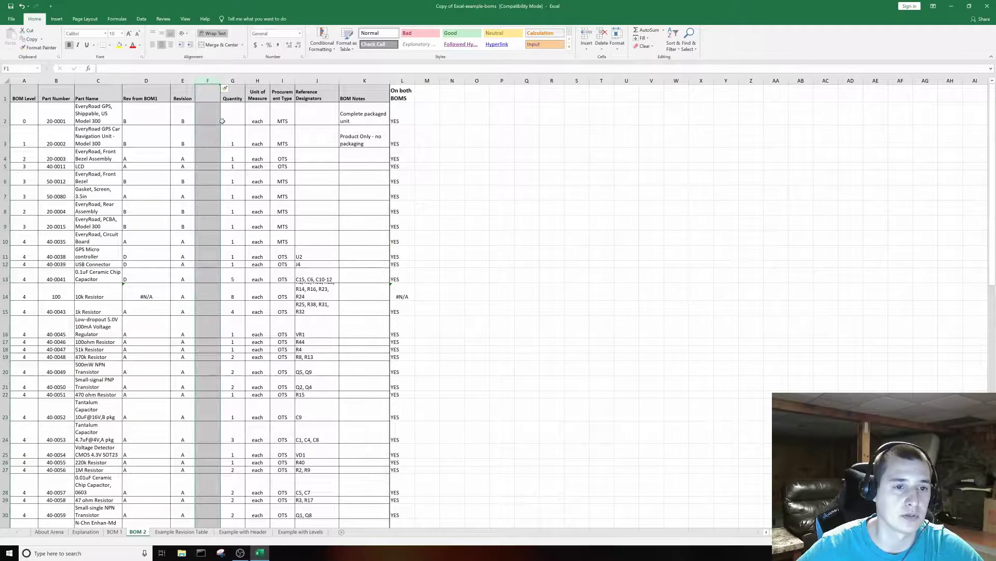
pyautogui.click(211, 96)
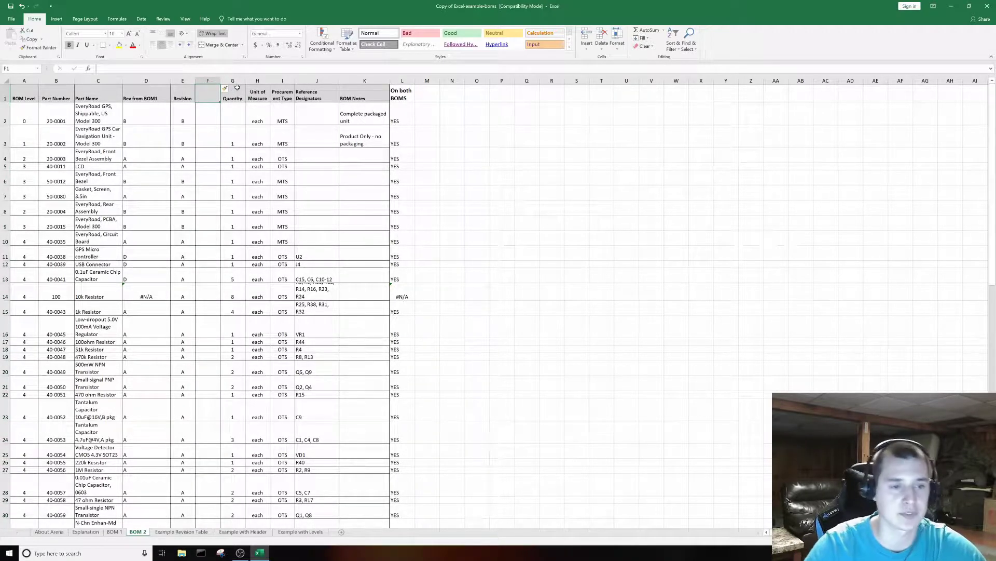
pyautogui.write('REv check')
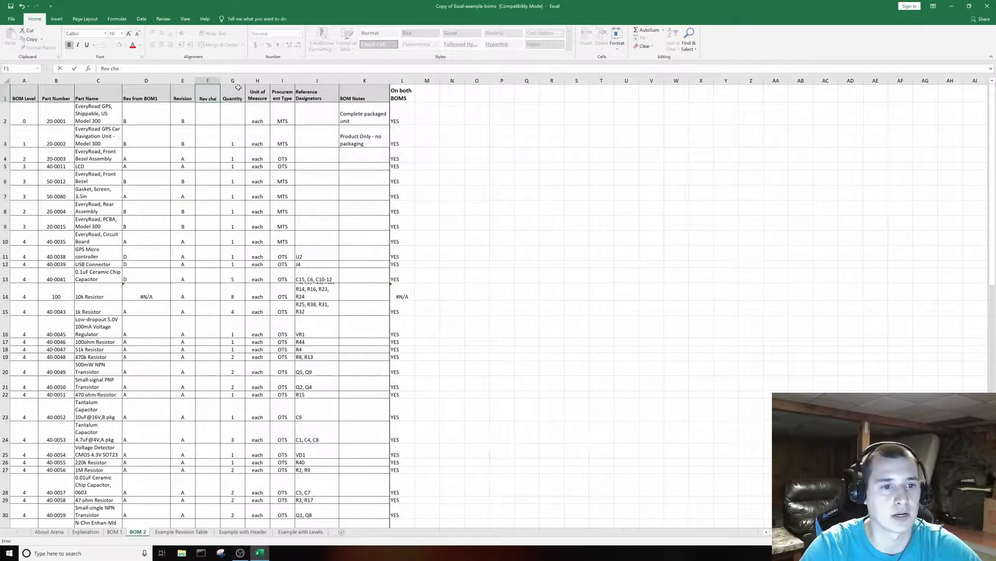
pyautogui.press('Return')
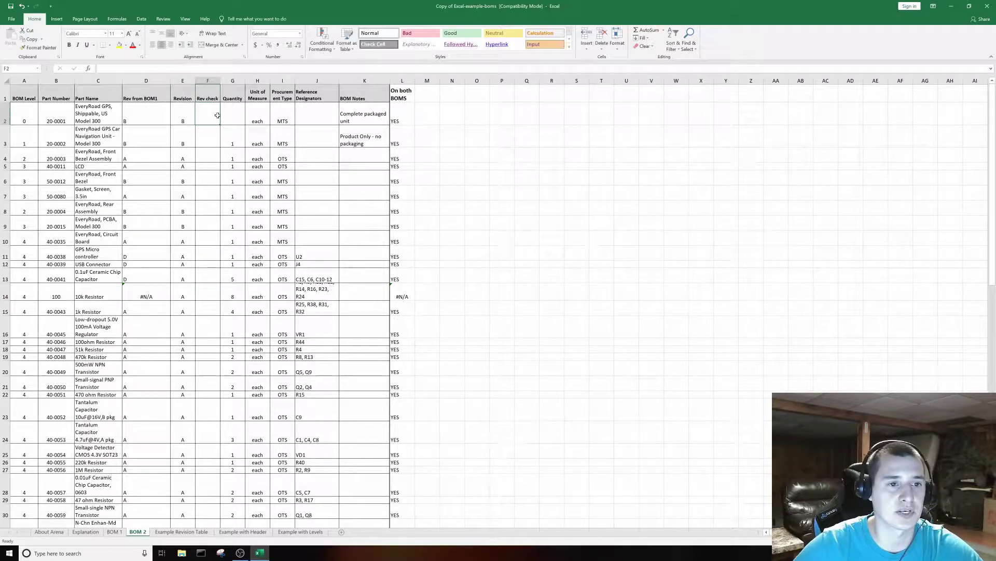
# - In F2, enter an IF formula comparing D2 to E2 with the text "Match,Not a Match"
pyautogui.write('=')
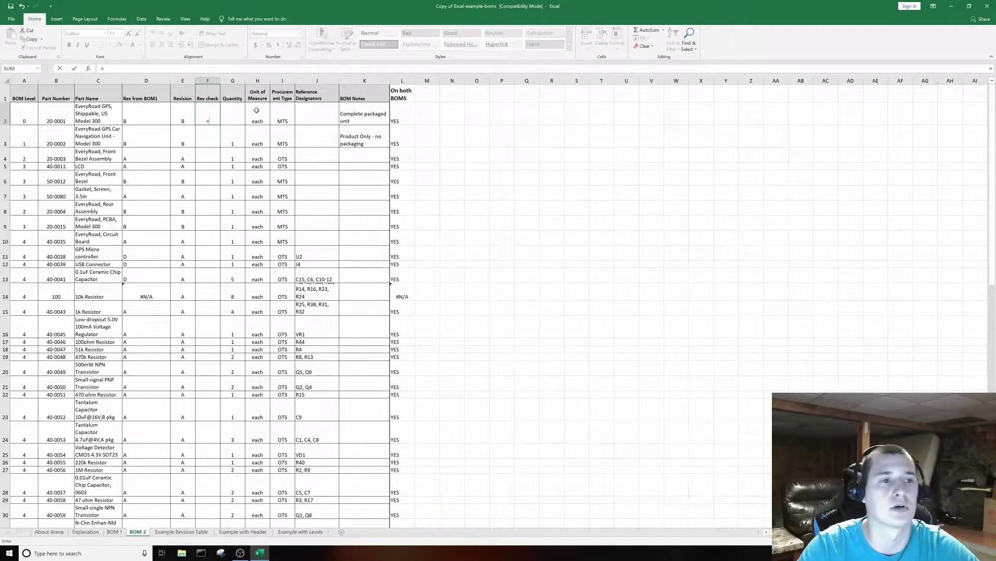
pyautogui.write('if')
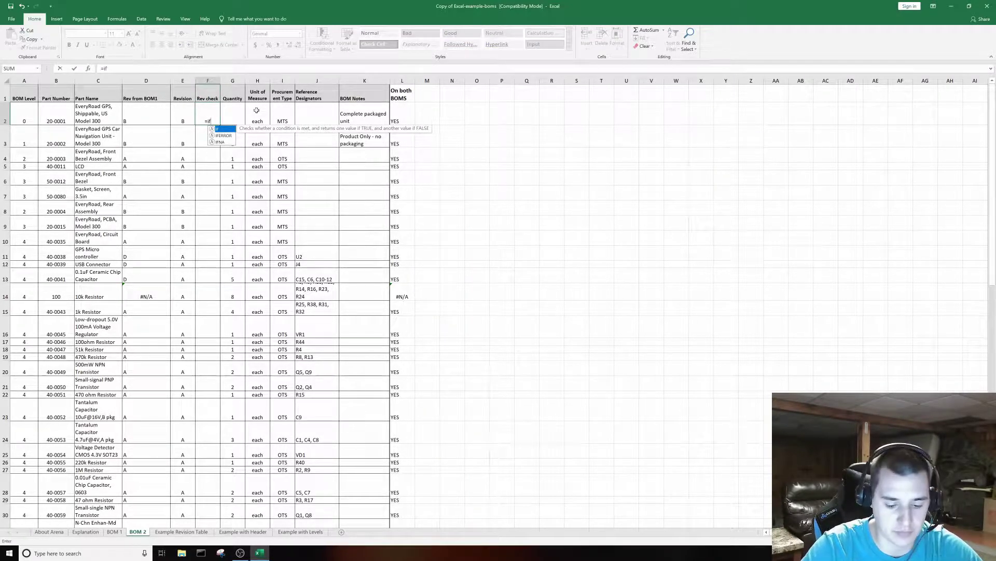
pyautogui.write('(')
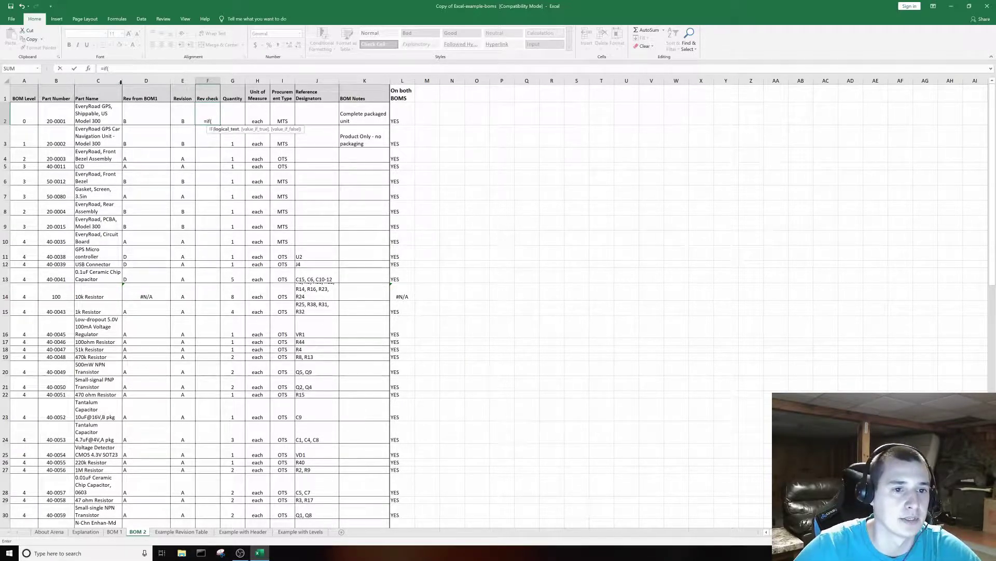
pyautogui.click(147, 113)
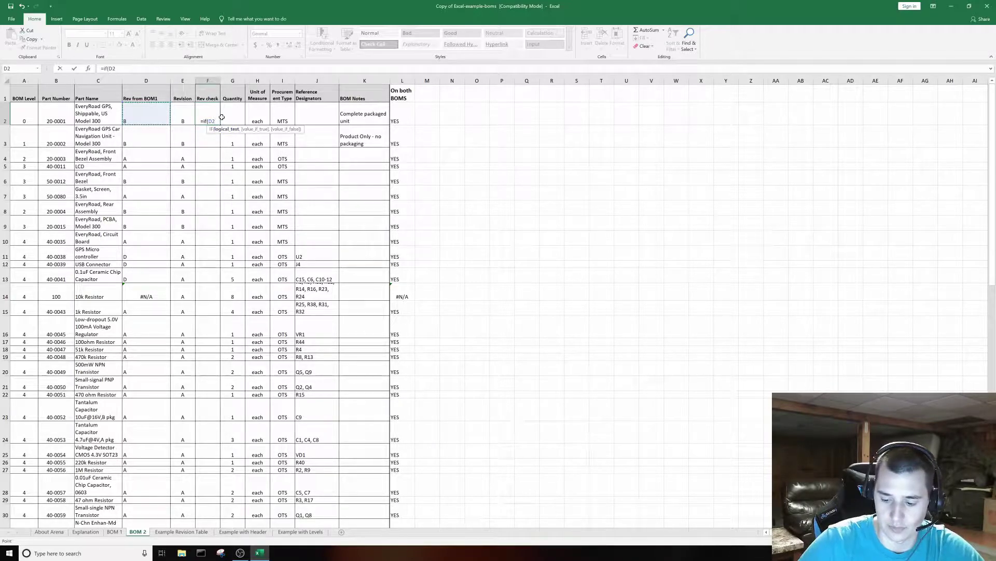
pyautogui.write('=')
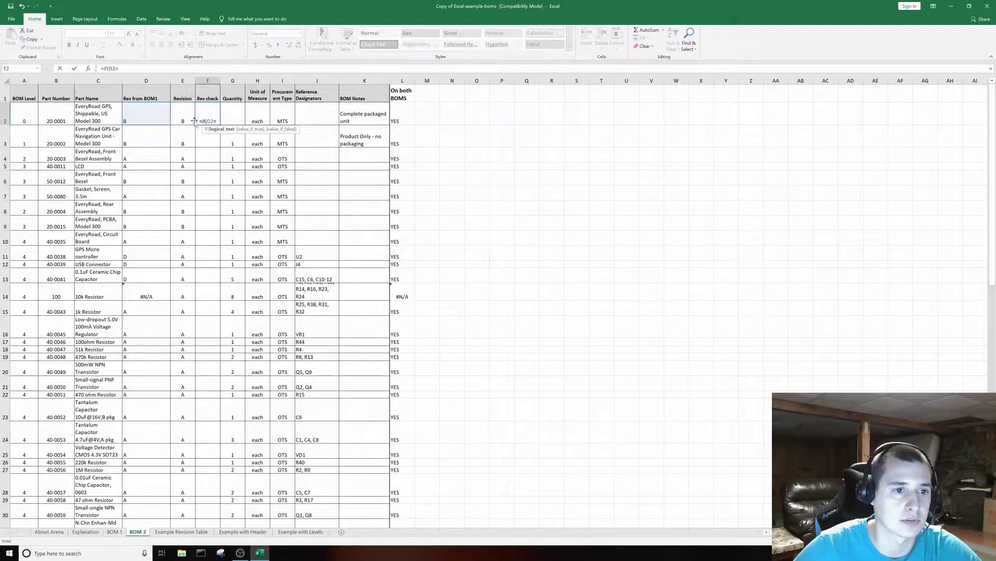
pyautogui.click(181, 111)
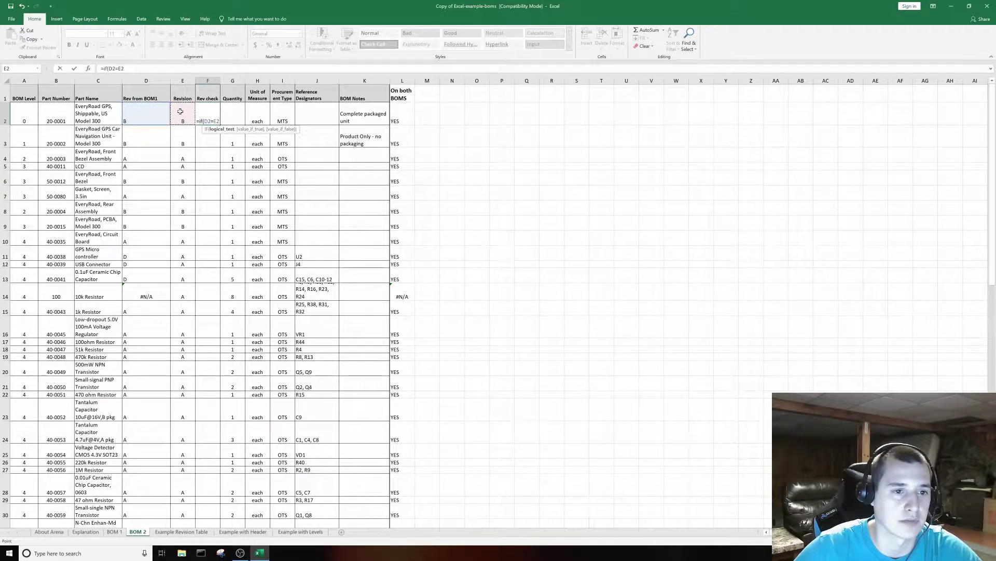
pyautogui.write(',')
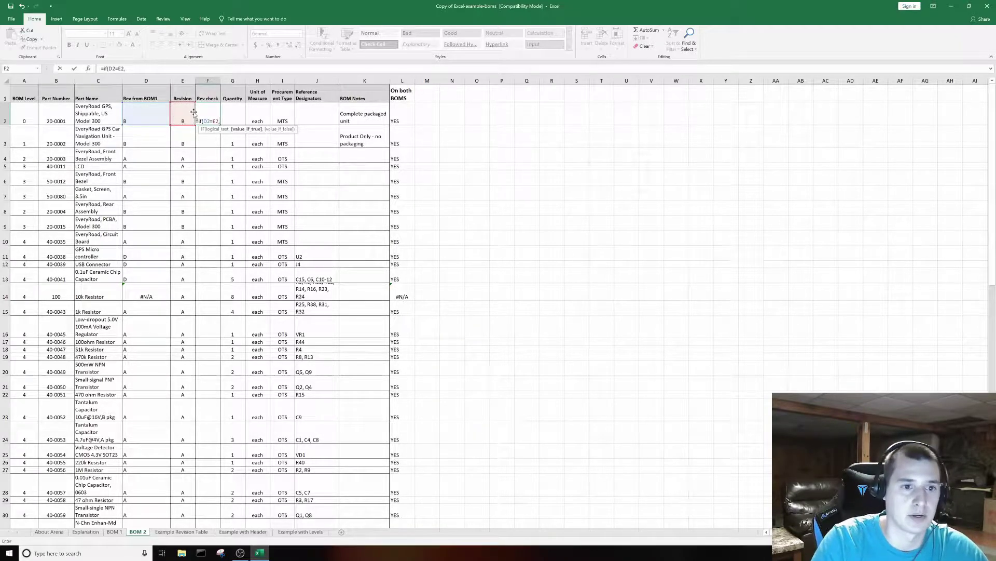
pyautogui.write('"')
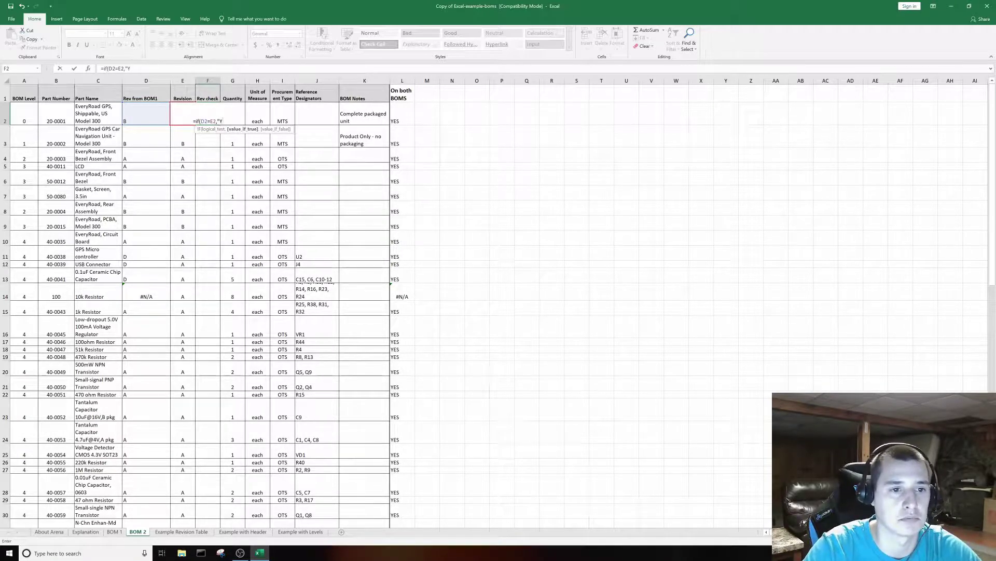
pyautogui.write('Matc')
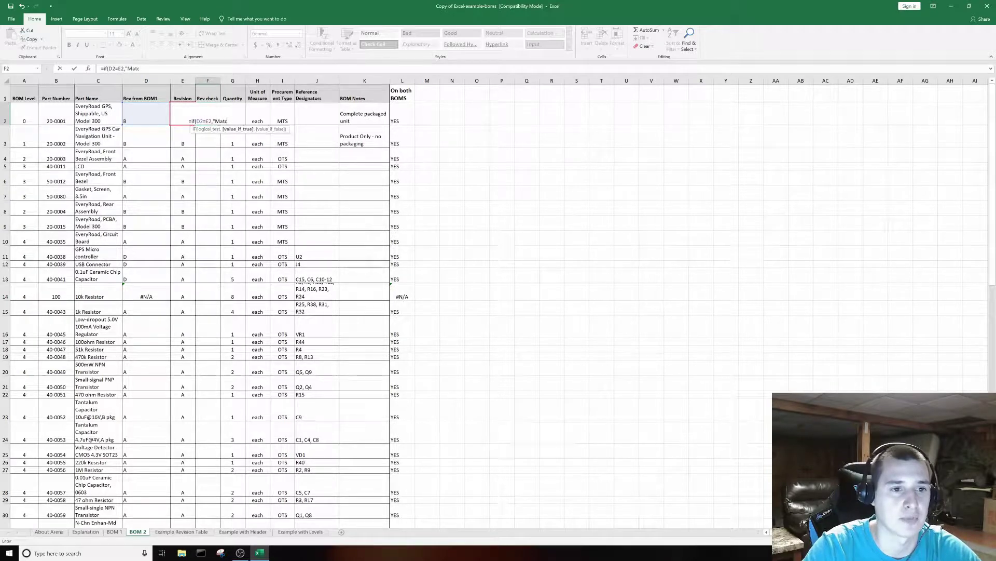
pyautogui.write('h,')
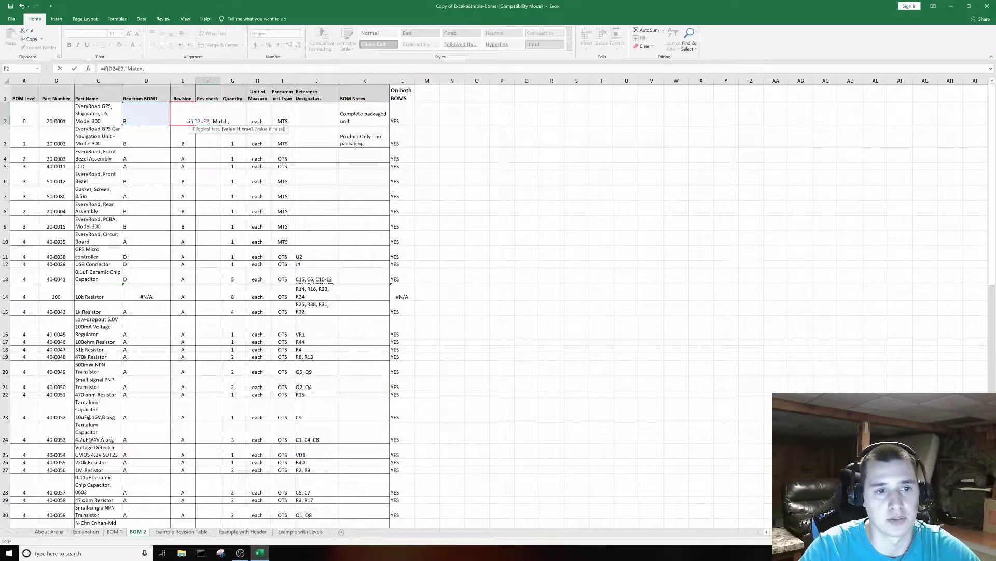
pyautogui.write('NO')
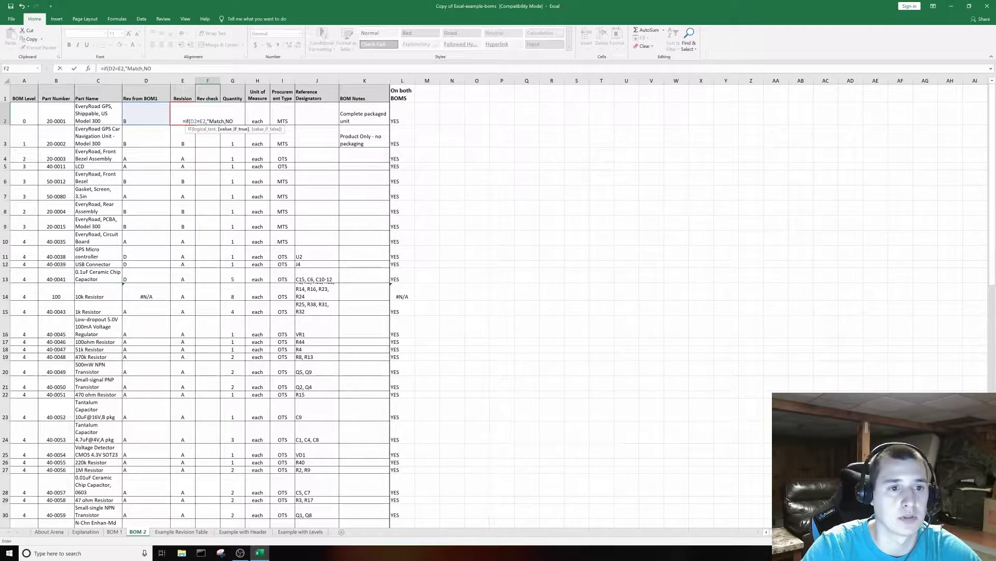
pyautogui.write('t')
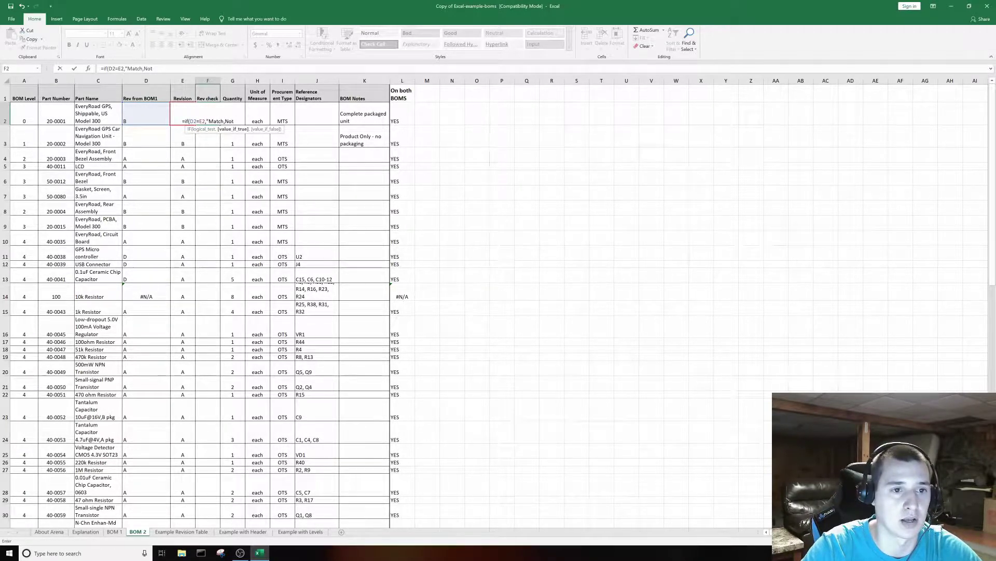
pyautogui.write(' a Match')
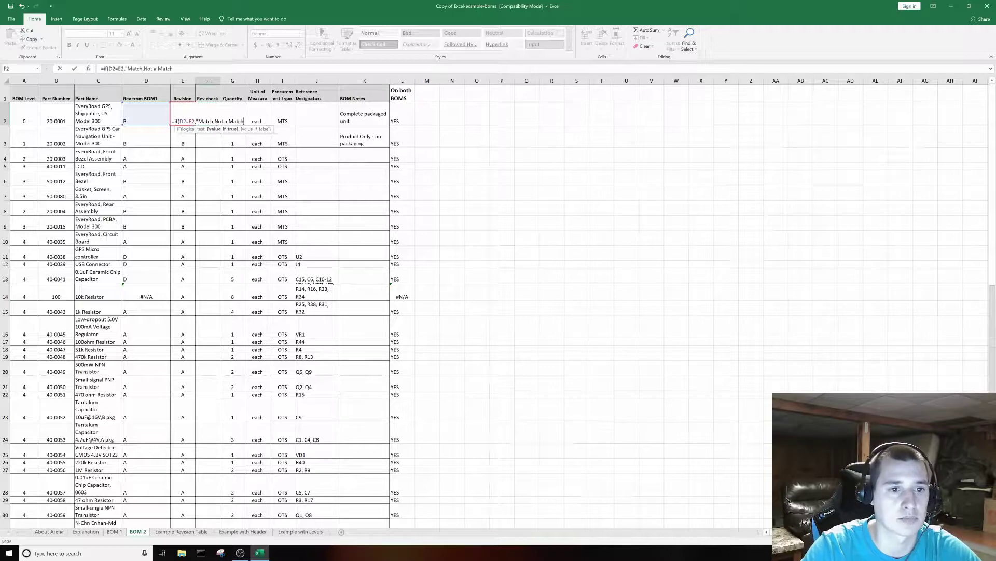
pyautogui.write('"')
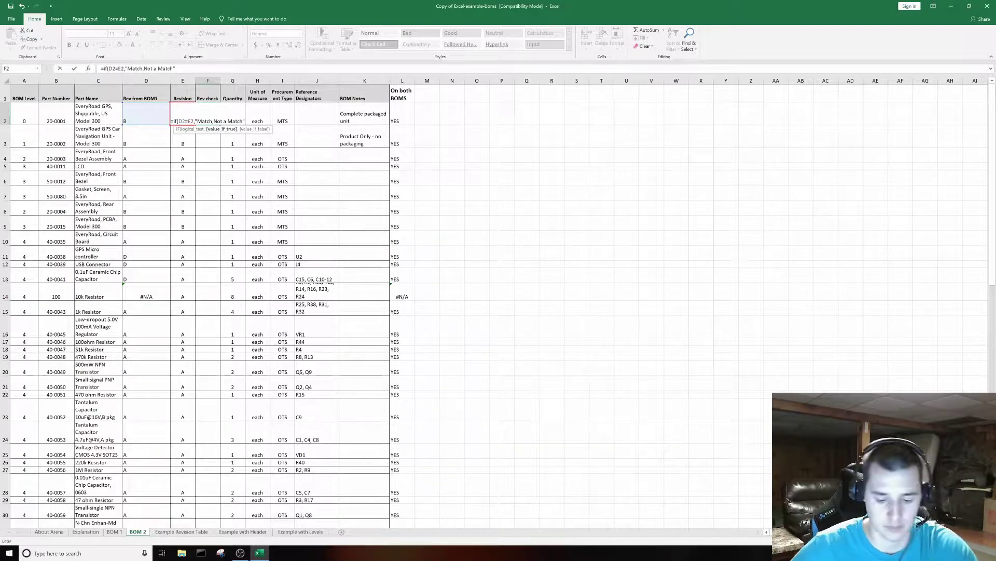
pyautogui.press('Return')
# - Correct F2 to =IF(D2=E2,"Match","Not a Match") so it returns Match
pyautogui.click(217, 109)
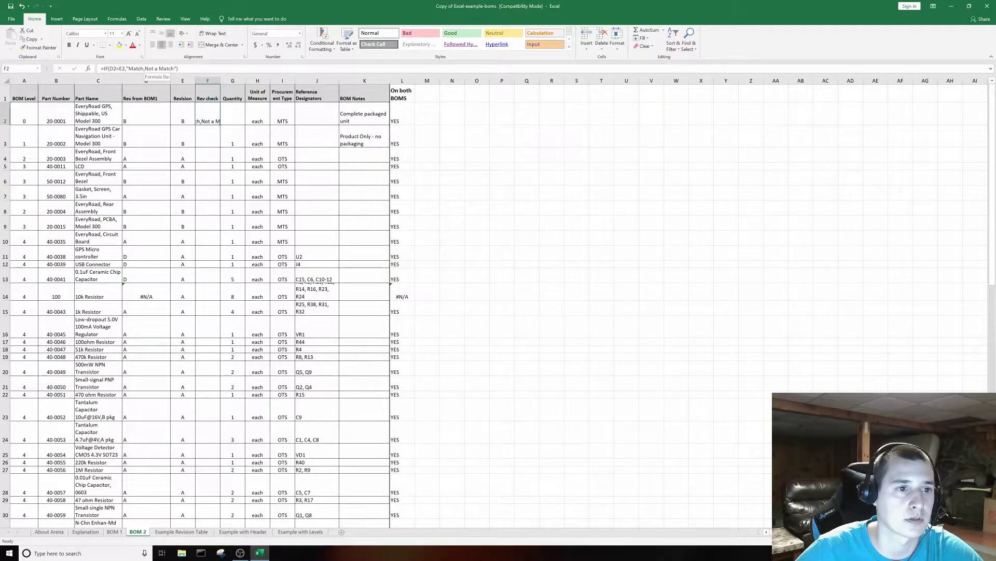
pyautogui.click(144, 68)
pyautogui.write('"')
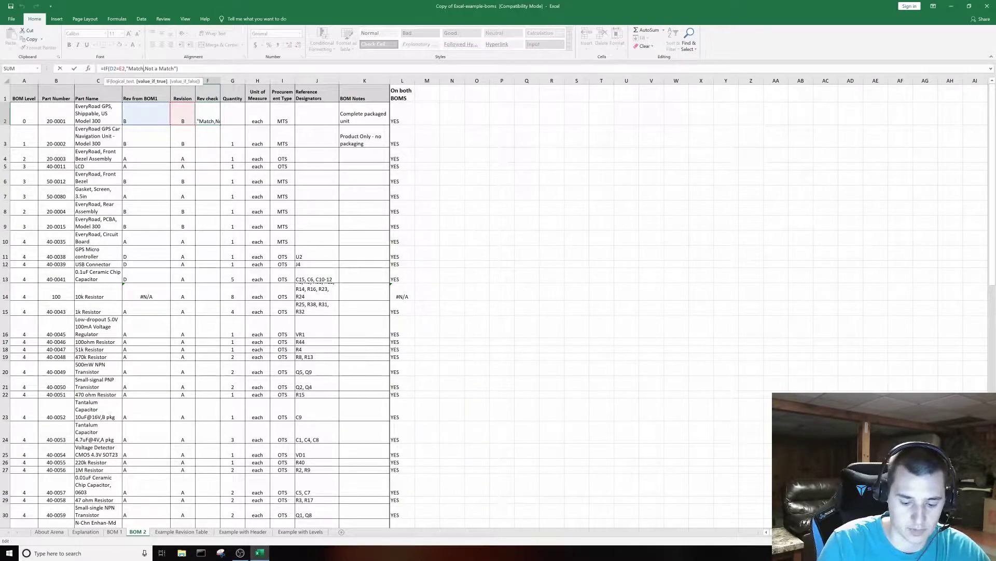
pyautogui.press('Right')
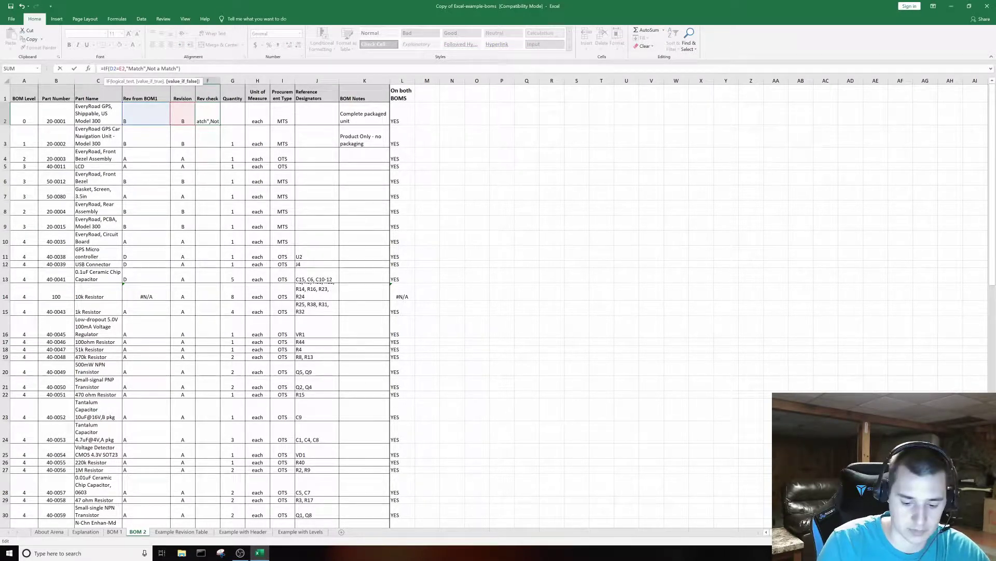
pyautogui.write('"')
pyautogui.press('Right')
pyautogui.press('Right')
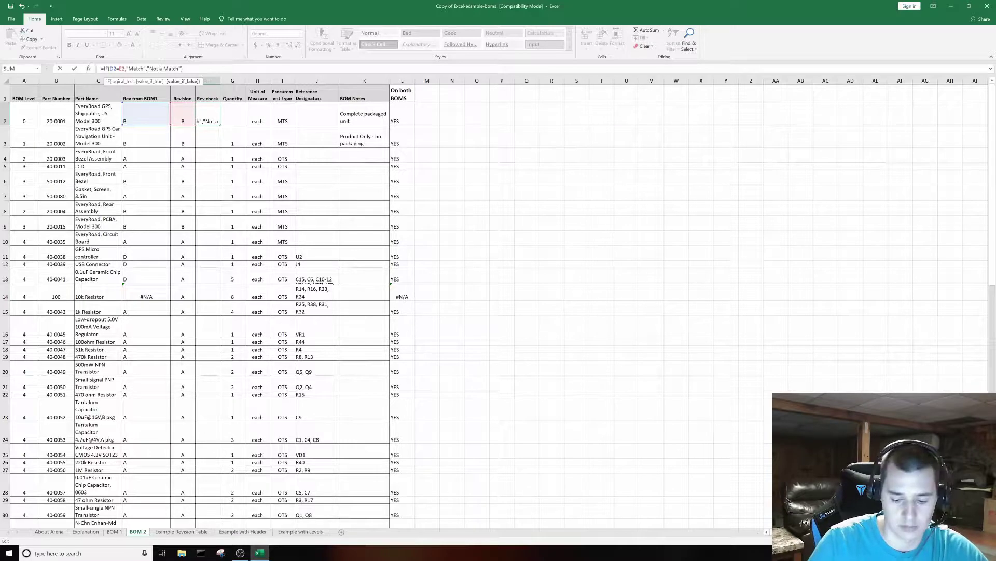
pyautogui.press('Return')
pyautogui.press('Up')
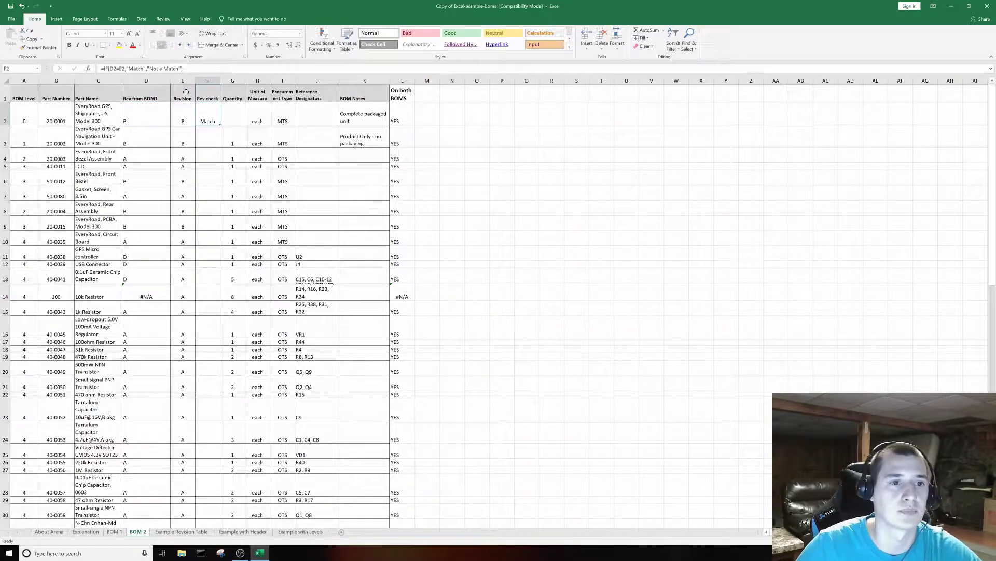
# - Review the F2 formula without changing it, then go to the BOM 1 sheet
pyautogui.click(143, 68)
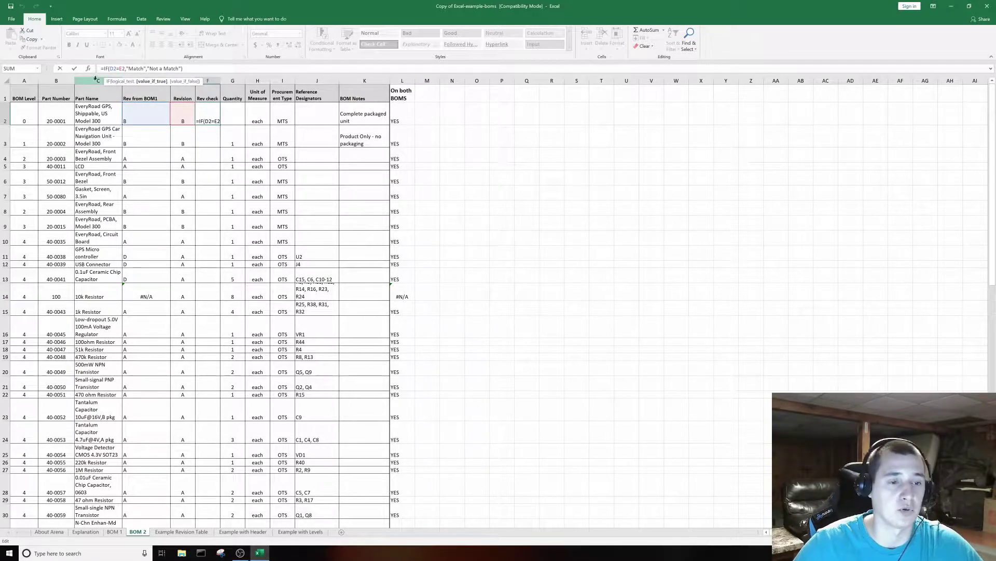
pyautogui.press('Escape')
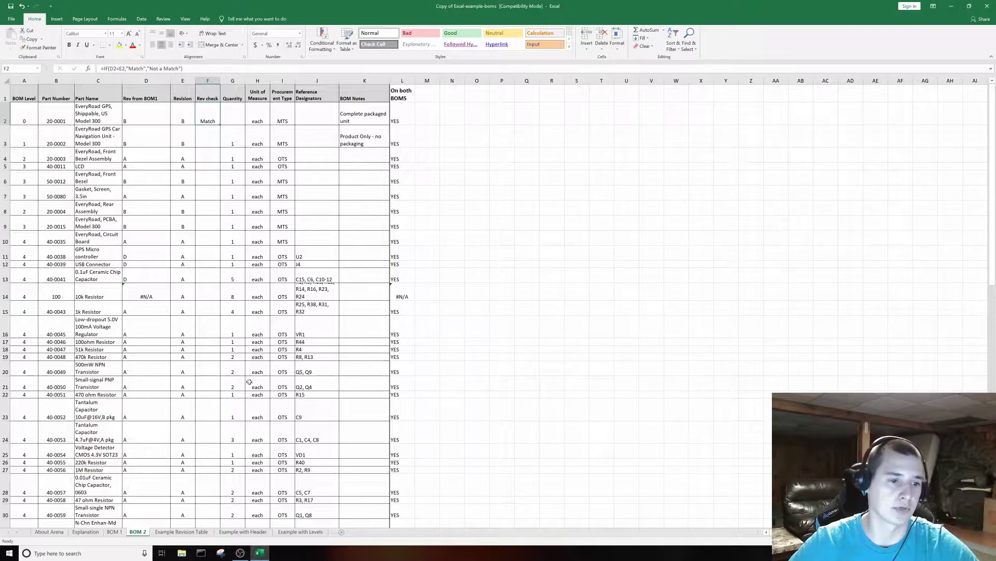
pyautogui.scroll(-2, 213, 308)
pyautogui.click(121, 532)
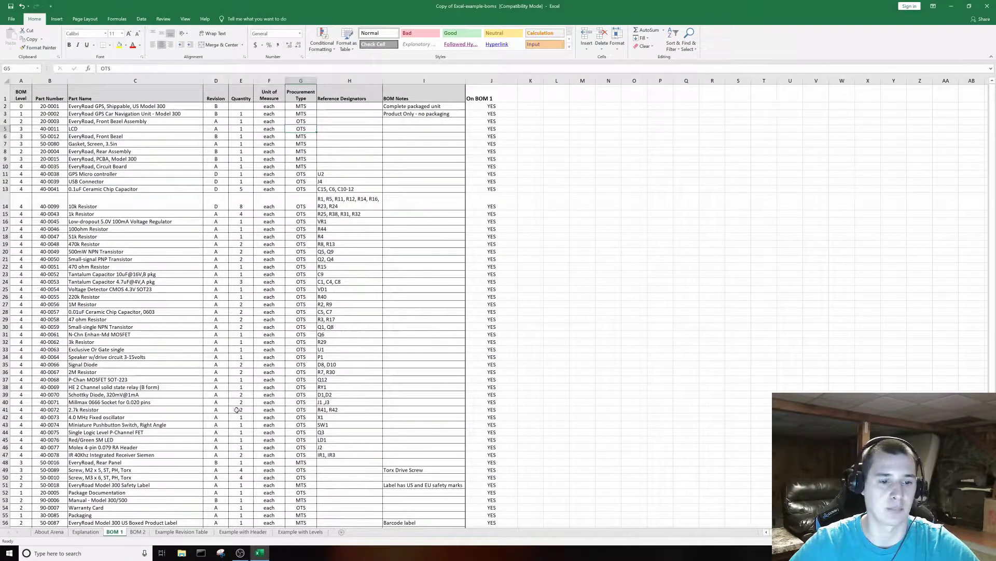
# - Go back to BOM 2 at the top rows and select part number cell B14
pyautogui.click(138, 532)
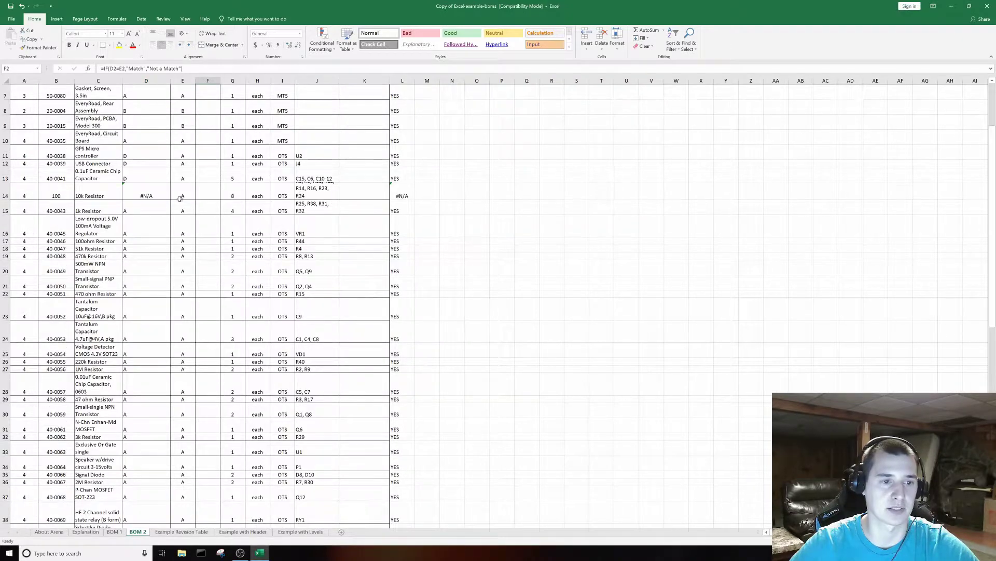
pyautogui.scroll(2, 181, 198)
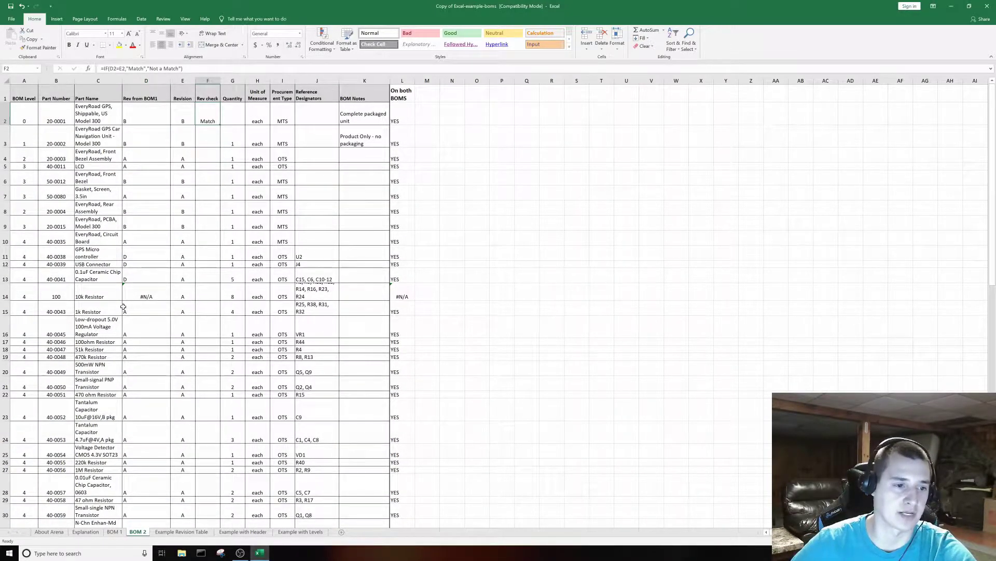
pyautogui.click(58, 296)
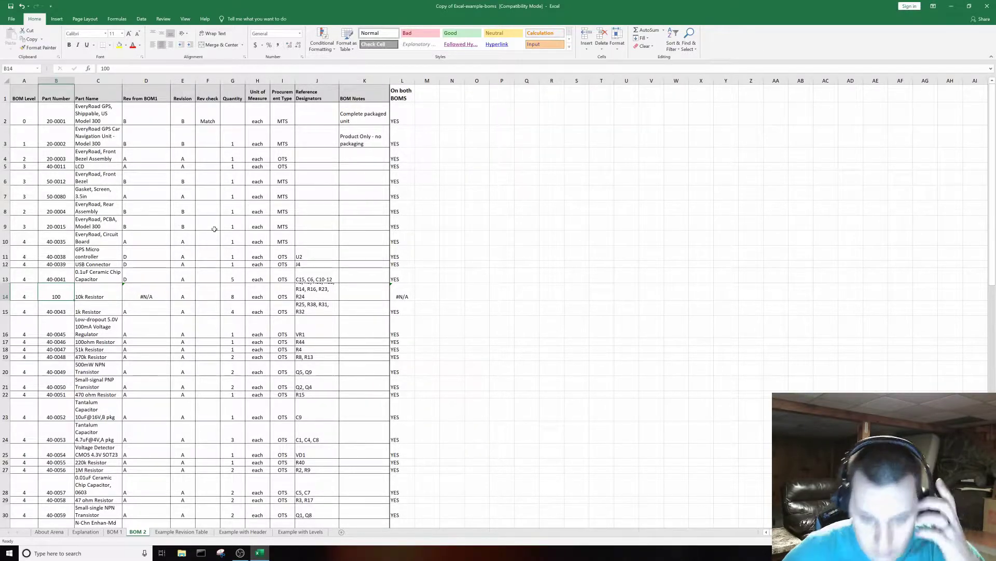
# - Replace part number 100 in B14 with the * wildcard
pyautogui.write('*')
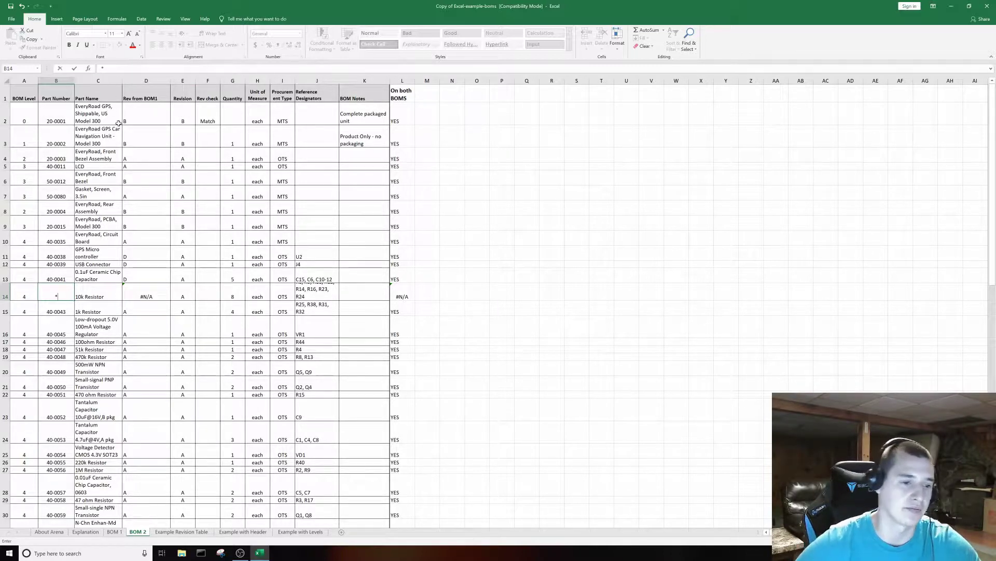
pyautogui.click(213, 118)
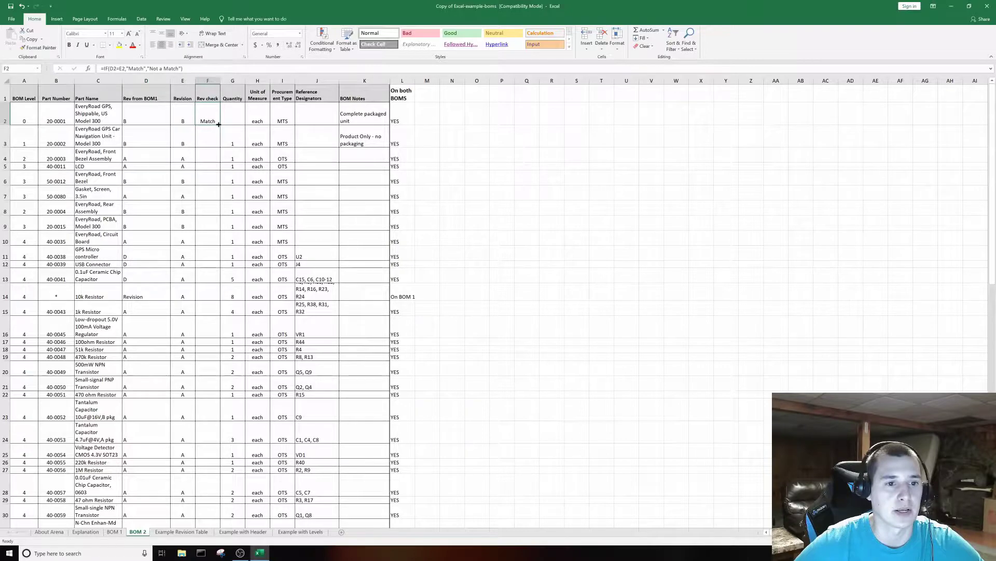
# - Fill the Rev check formula down column F and autofit the column so Not a Match fits
pyautogui.doubleClick(219, 124)
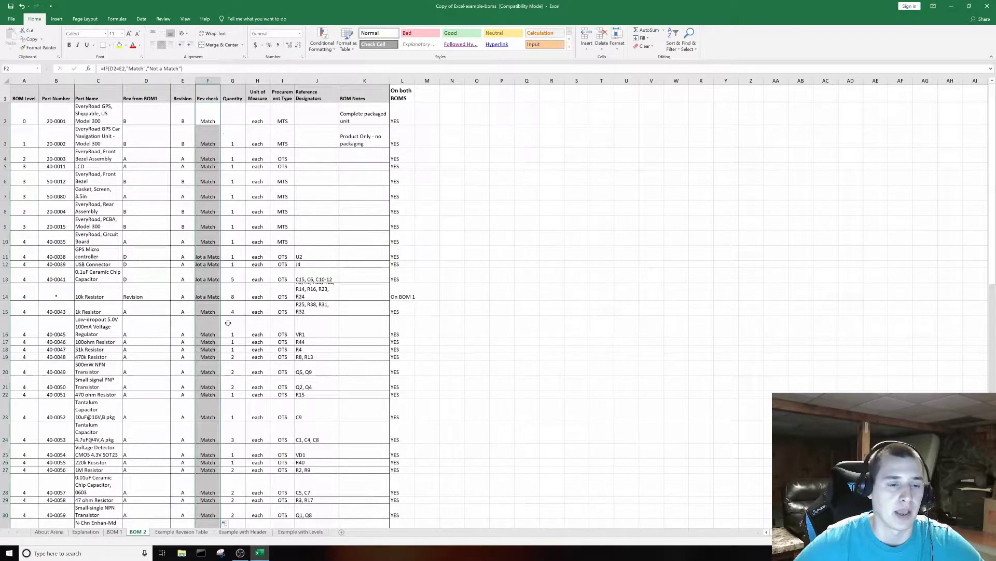
pyautogui.click(213, 258)
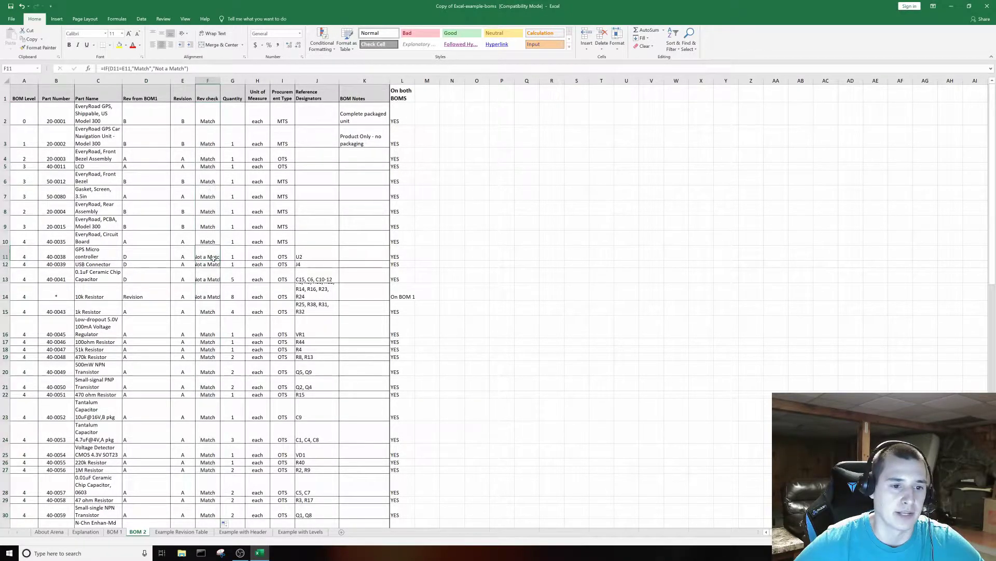
pyautogui.doubleClick(220, 81)
pyautogui.click(255, 143)
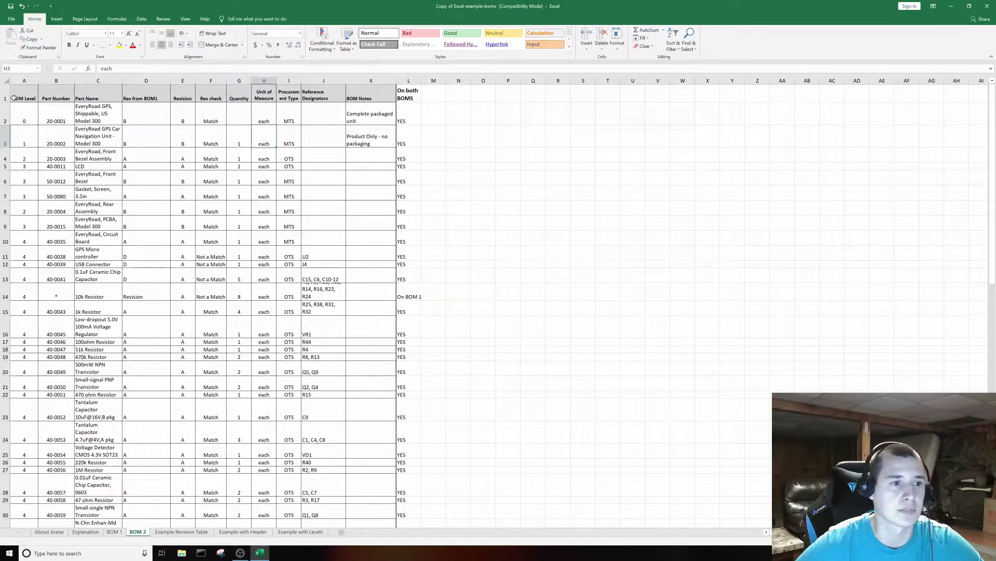
# - Add filters to header row A1:L1 and open the Rev check filter
pyautogui.moveTo(27, 91); pyautogui.dragTo(413, 96)
pyautogui.click(673, 44)
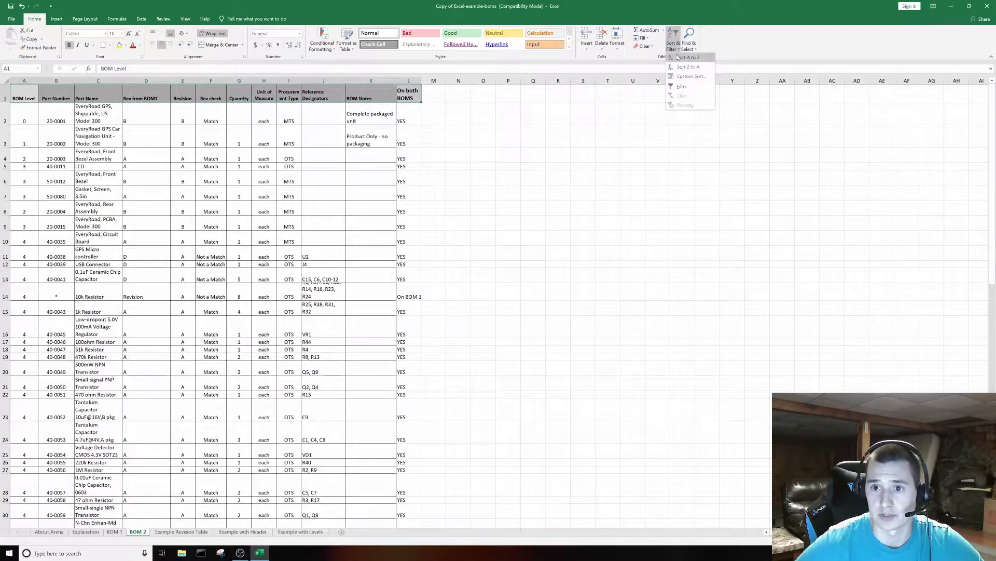
pyautogui.click(677, 88)
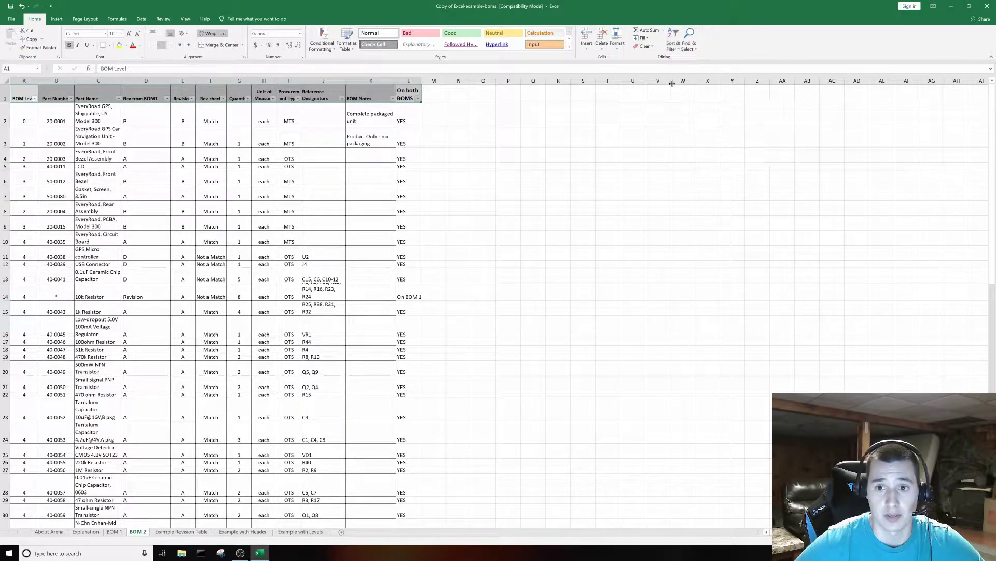
pyautogui.click(117, 128)
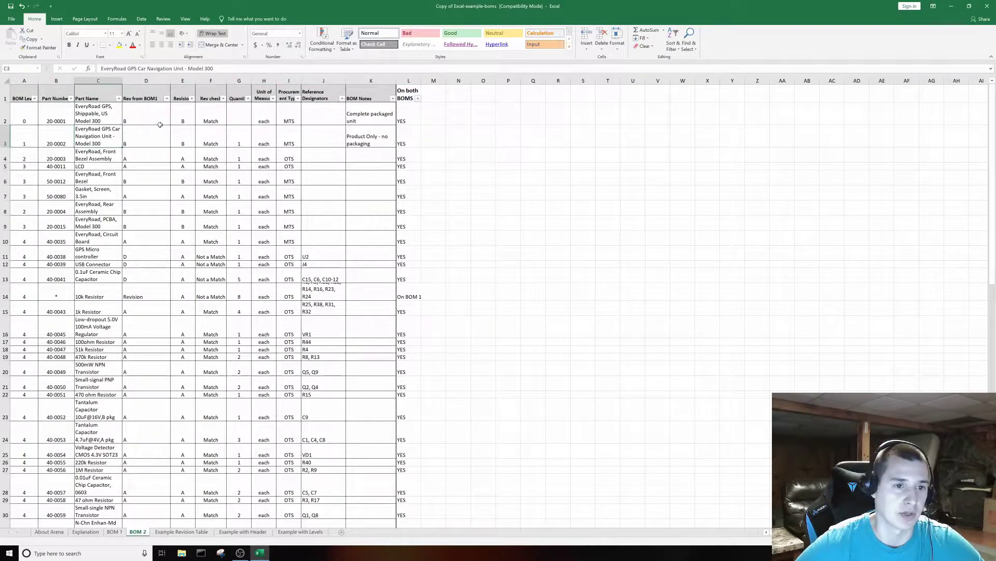
pyautogui.click(222, 107)
pyautogui.click(222, 99)
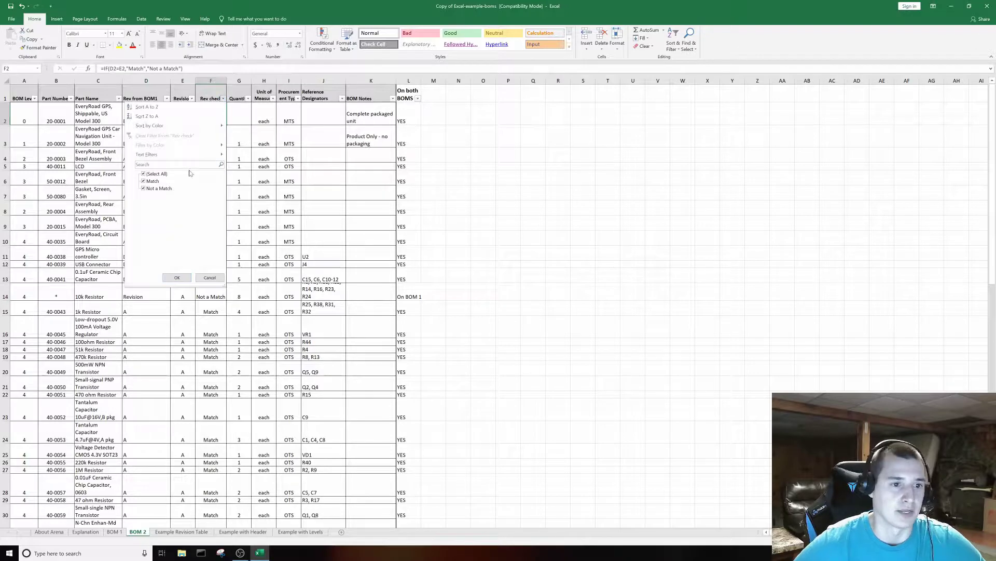
# - Filter Rev check to show only the Not a Match rows
pyautogui.click(152, 181)
pyautogui.click(177, 277)
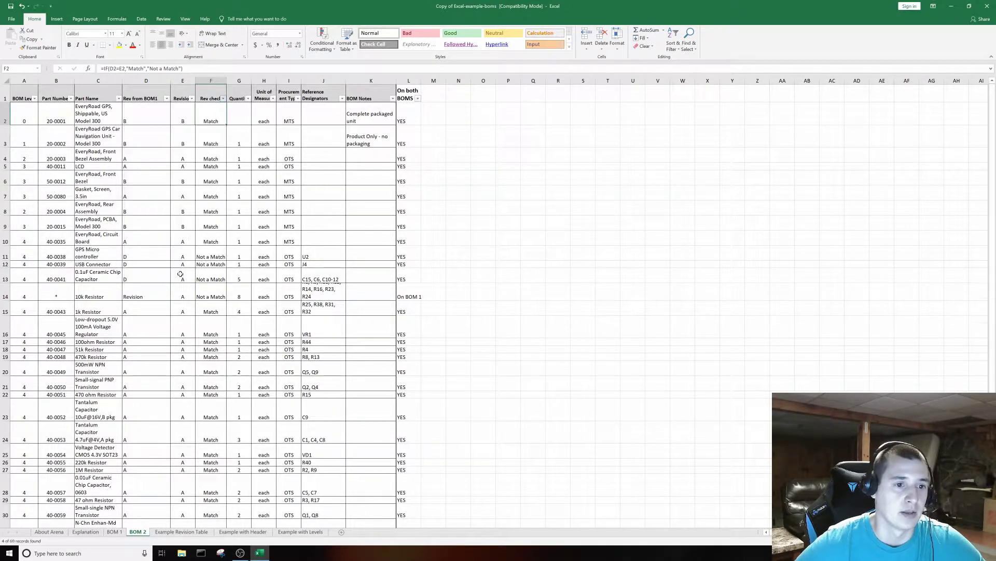
pyautogui.click(206, 220)
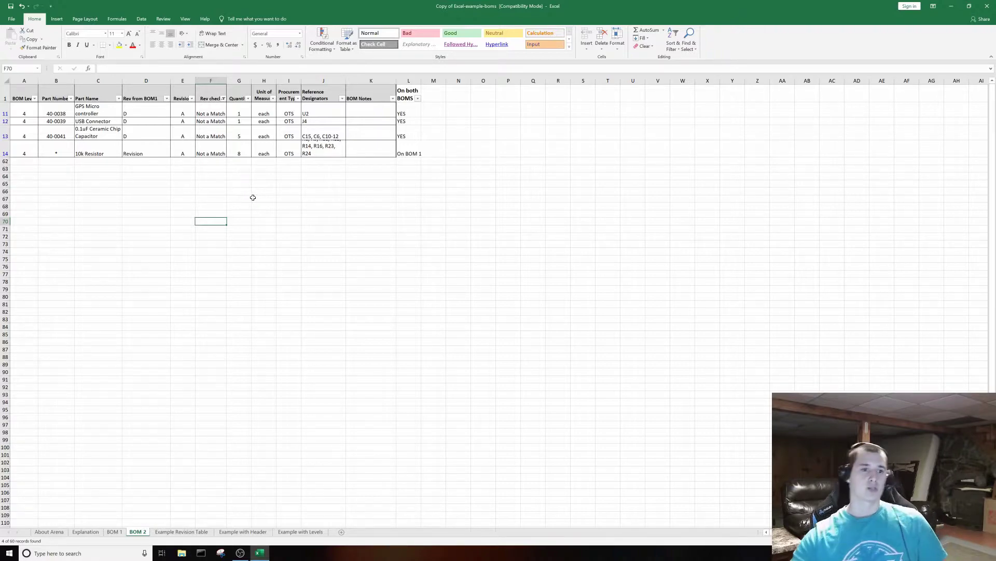
# - Clear the Rev check filter so every row shows again
pyautogui.click(224, 99)
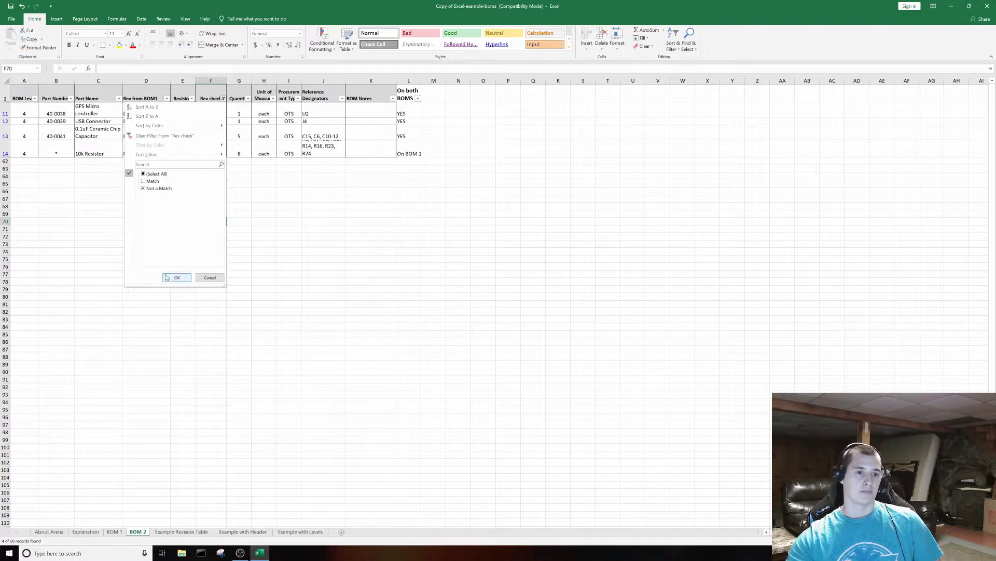
pyautogui.click(143, 174)
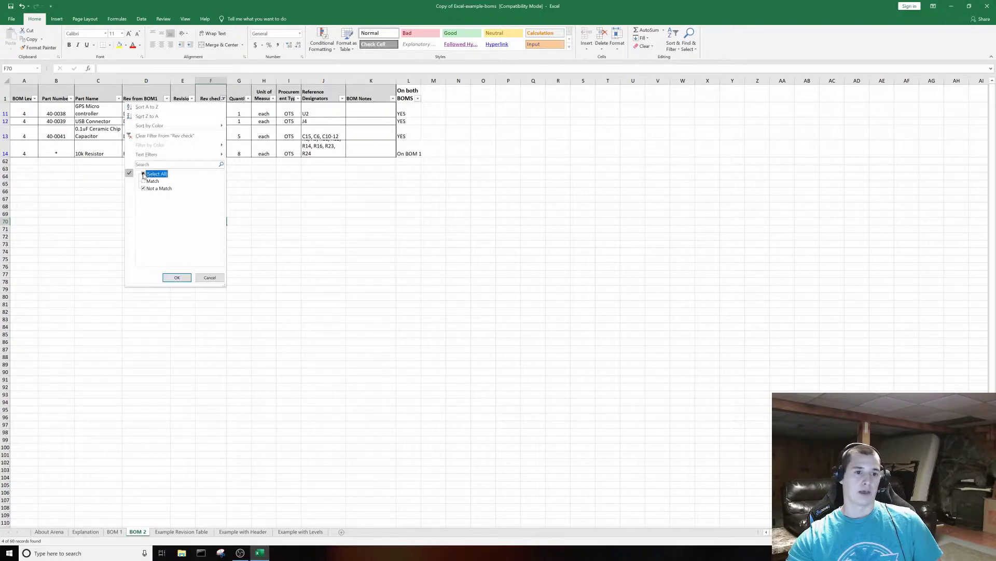
pyautogui.click(175, 277)
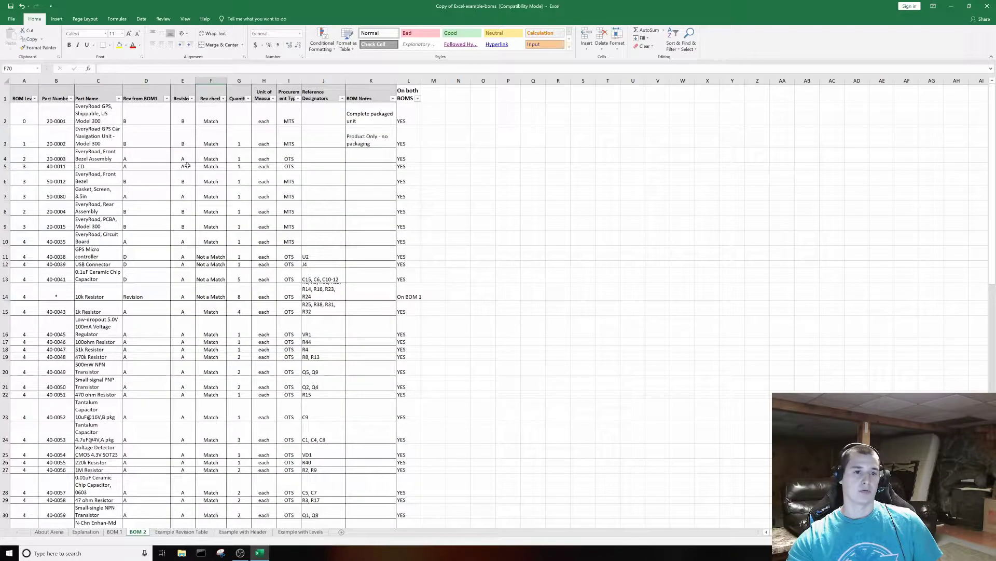
# - Look at the Revision and Rev from BOM1 filter lists without changing them
pyautogui.click(191, 99)
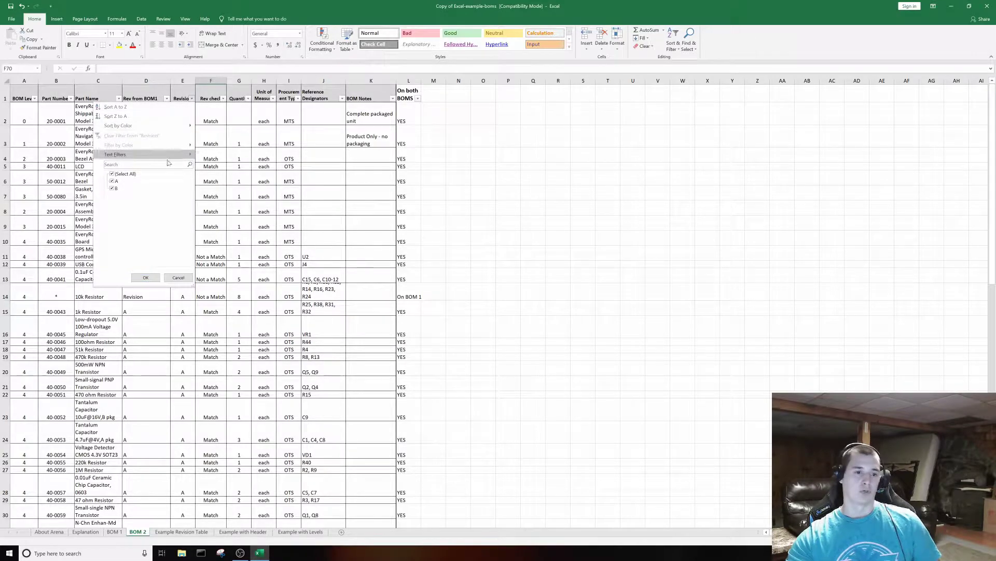
pyautogui.click(192, 99)
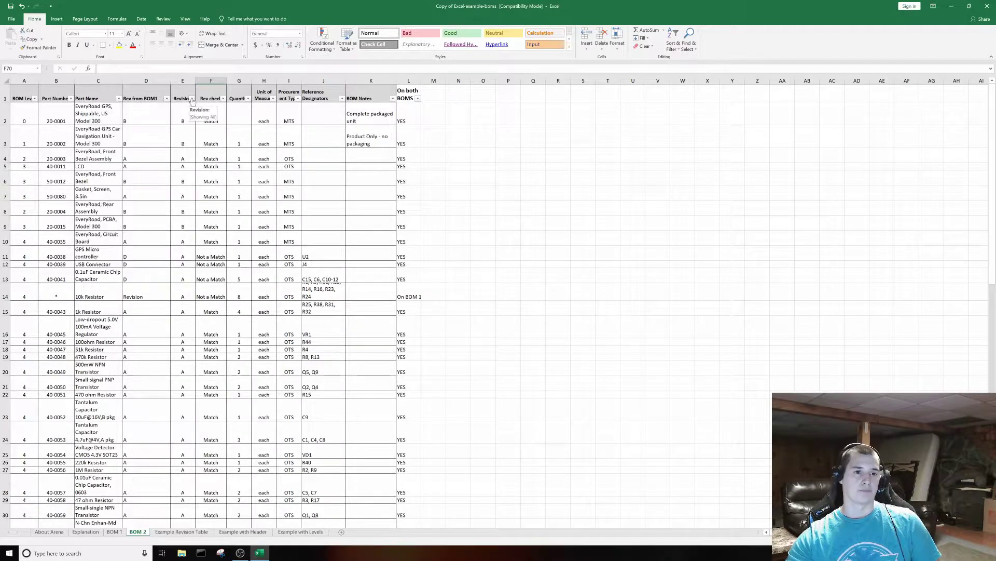
pyautogui.click(167, 99)
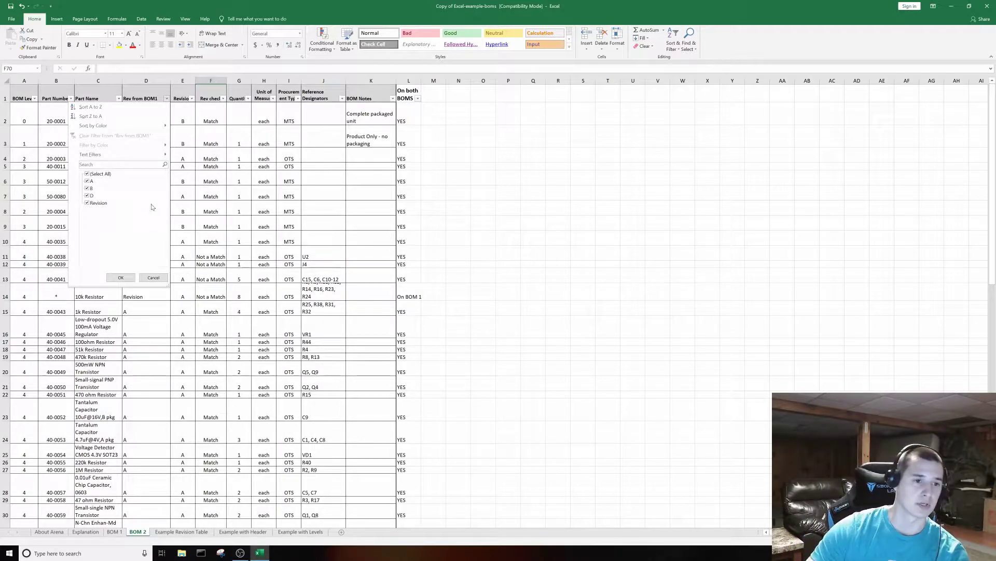
pyautogui.click(131, 276)
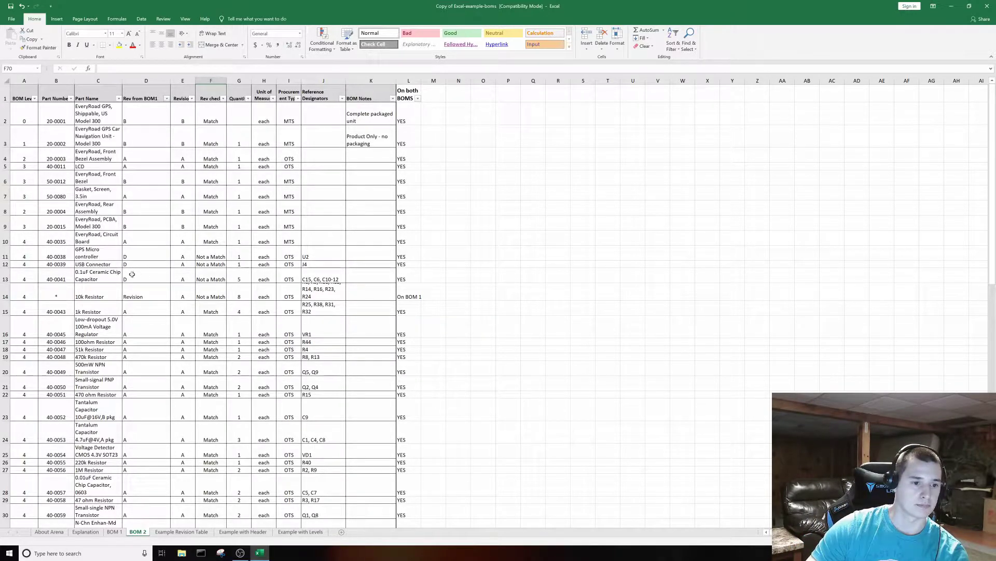
# - Set the 10k Resistor's part number in B14 to 100, leaving D14 as #N/A
pyautogui.click(150, 294)
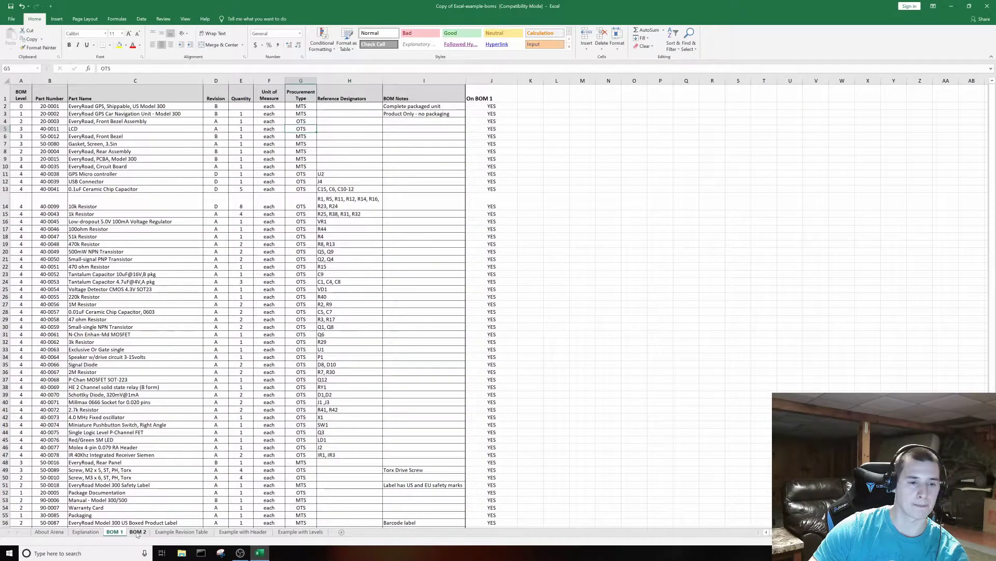
pyautogui.click(138, 532)
pyautogui.click(132, 224)
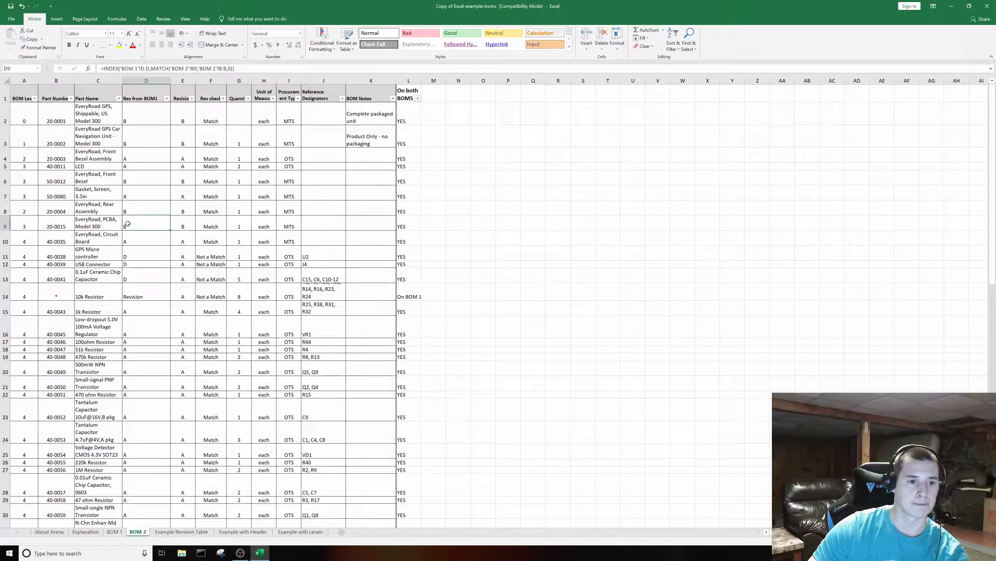
pyautogui.click(157, 287)
pyautogui.click(69, 292)
pyautogui.write('100')
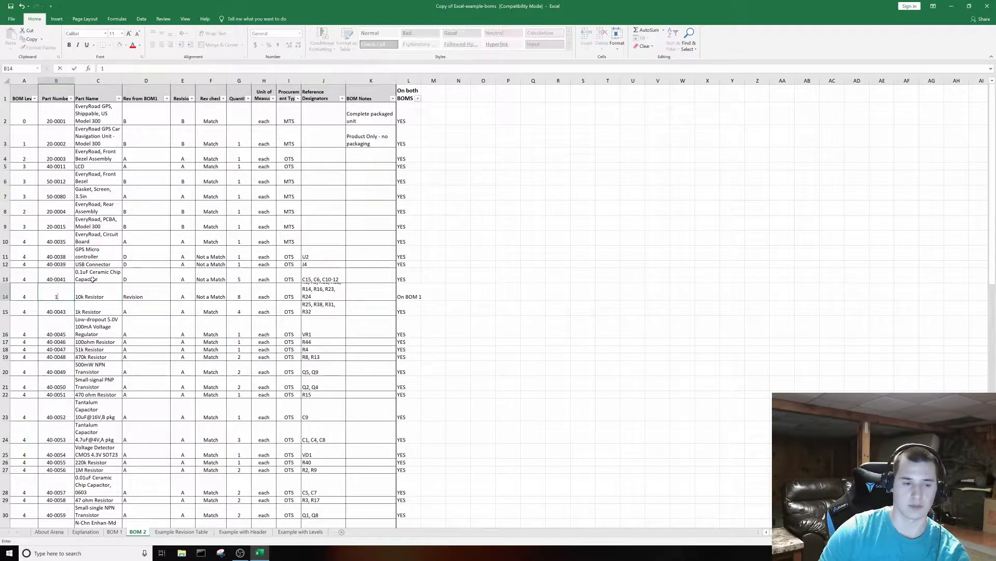
pyautogui.click(98, 324)
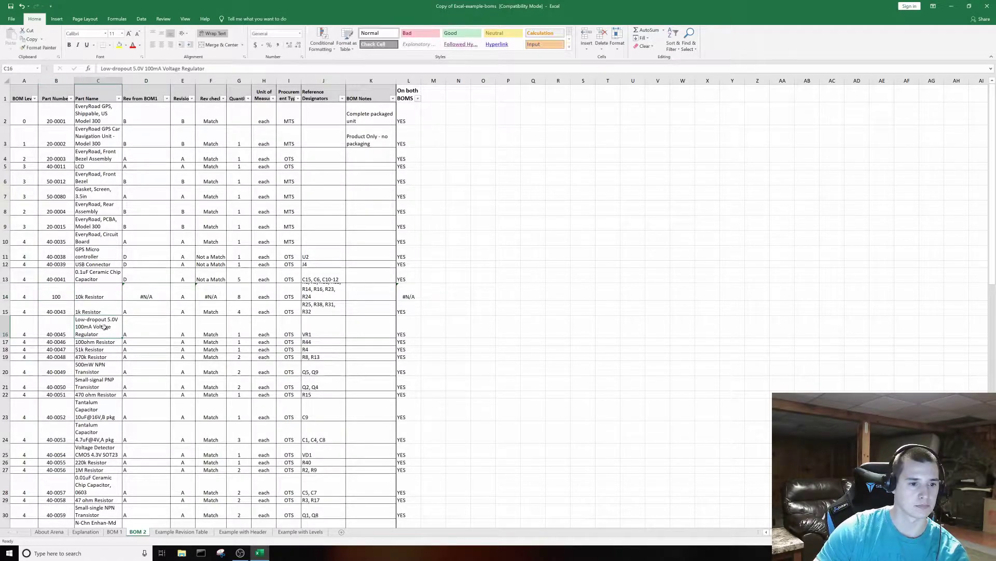
pyautogui.click(160, 302)
pyautogui.click(160, 293)
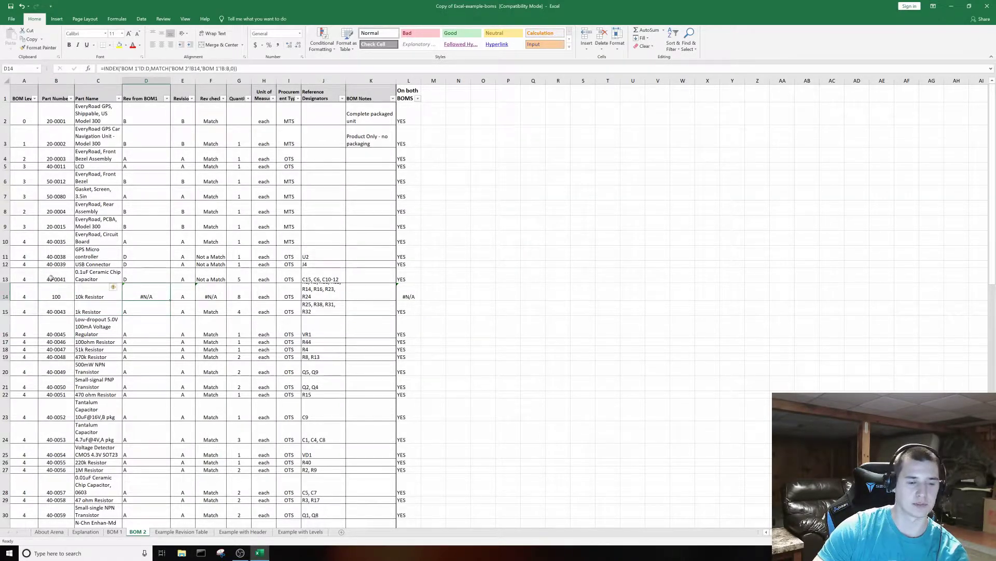
# - Filter Rev from BOM1 to #N/A only, then check the On both BOMS result in L14
pyautogui.click(166, 98)
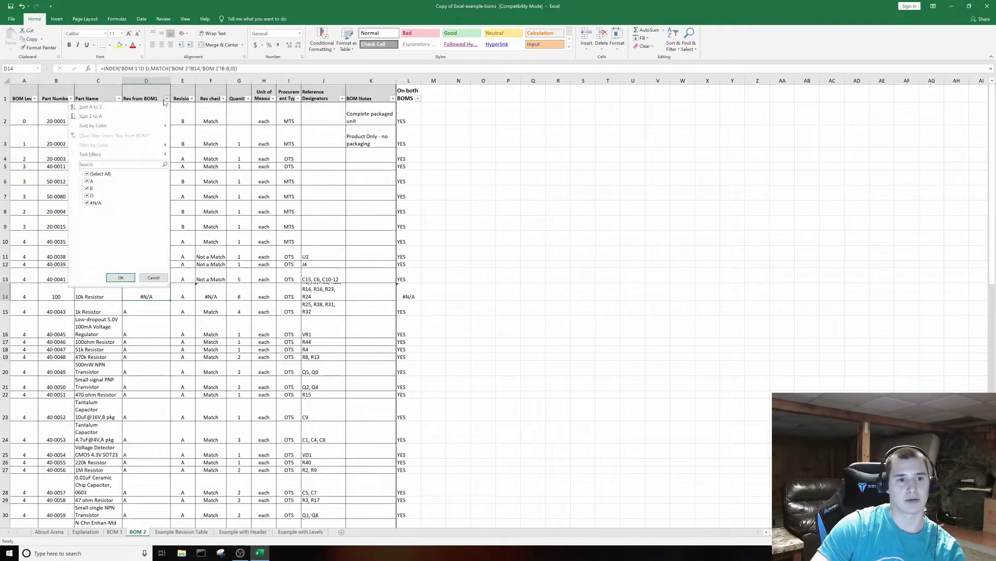
pyautogui.click(96, 174)
pyautogui.click(94, 203)
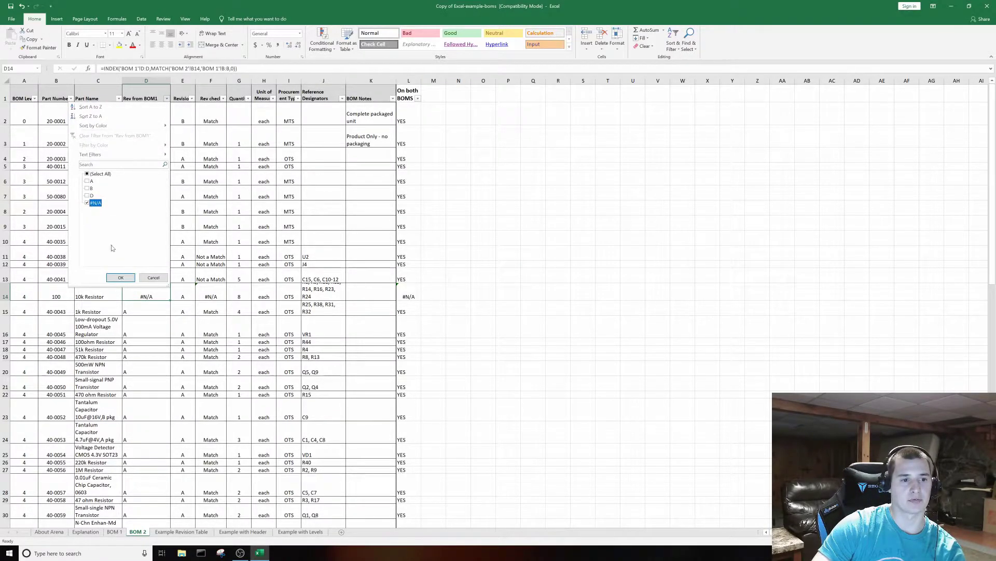
pyautogui.click(120, 278)
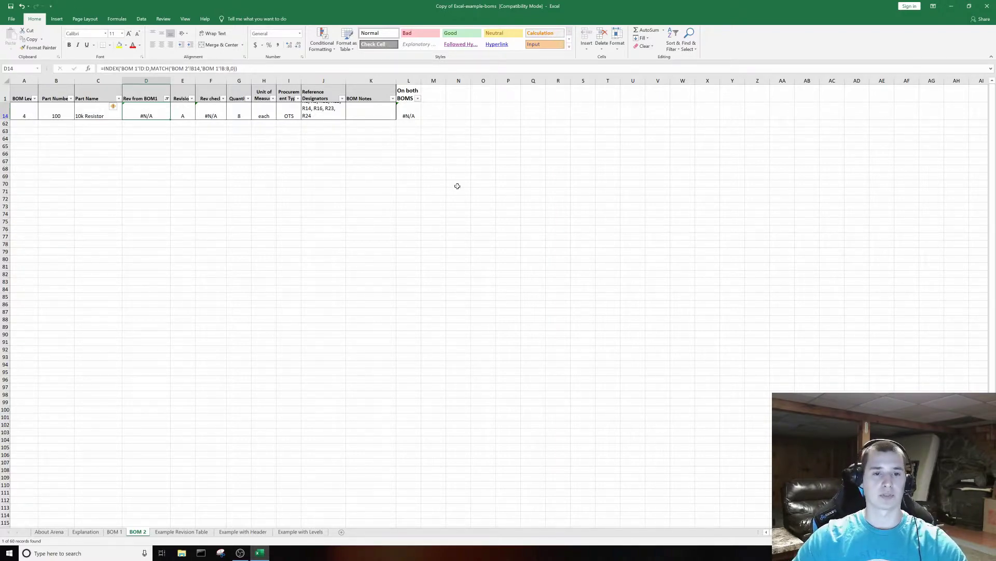
pyautogui.click(419, 112)
pyautogui.click(417, 98)
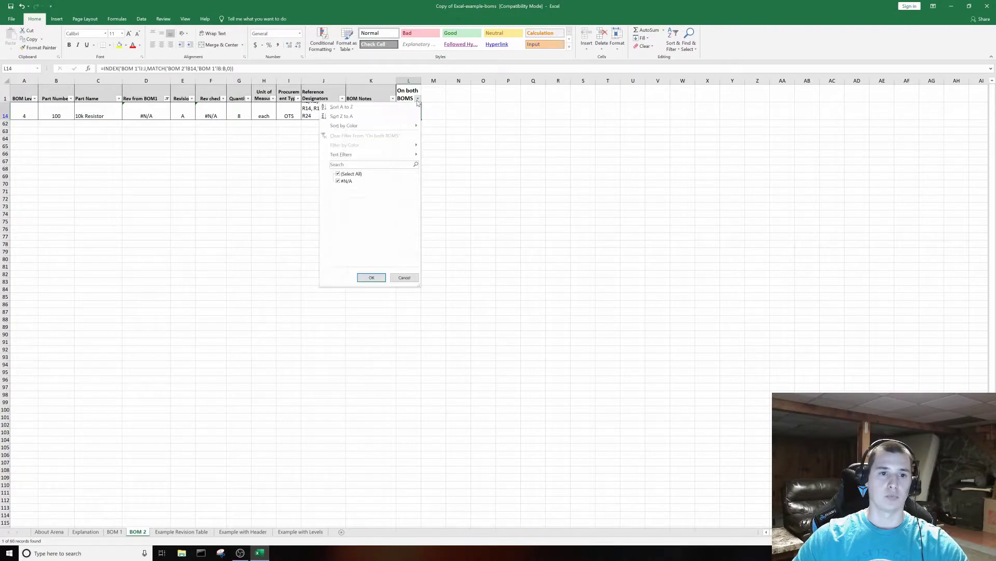
# - Leave the On both BOMS filter unchanged and re-select all values in the Rev from BOM1 filter
pyautogui.click(454, 125)
pyautogui.click(166, 98)
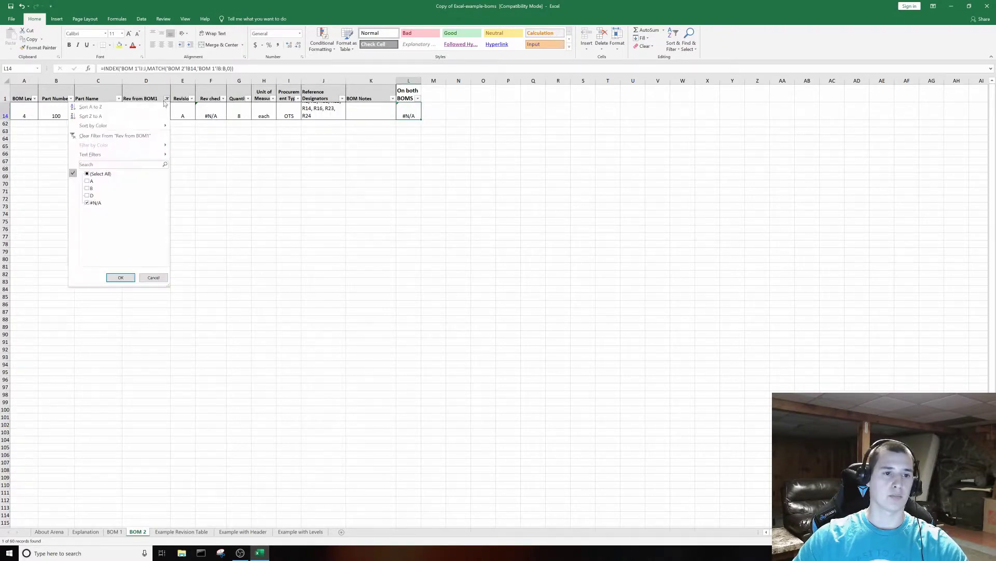
pyautogui.click(90, 174)
pyautogui.click(120, 277)
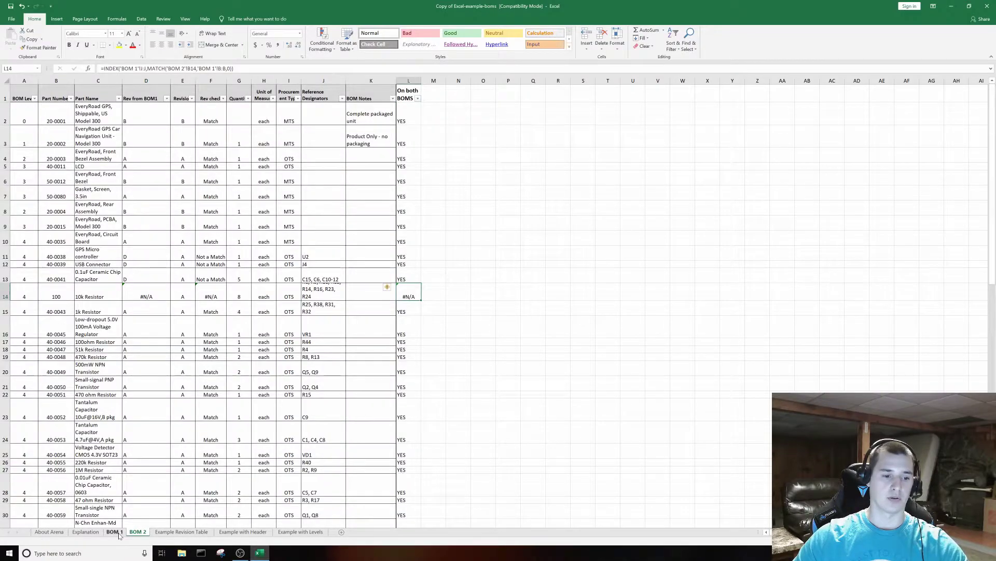
# - Compare the column B part numbers on the BOM 1 and BOM 2 sheets
pyautogui.click(115, 531)
pyautogui.click(88, 229)
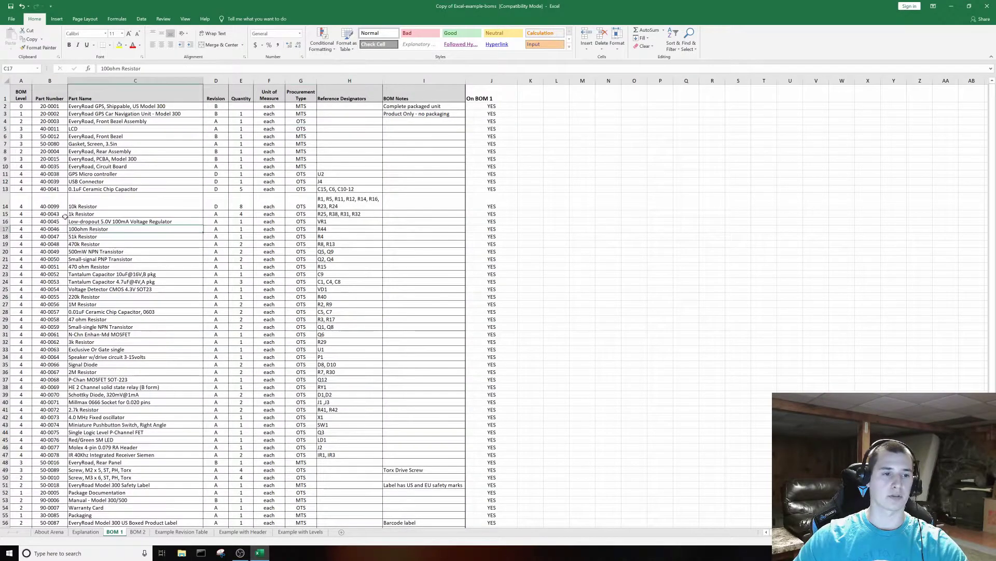
pyautogui.moveTo(57, 106); pyautogui.dragTo(62, 512)
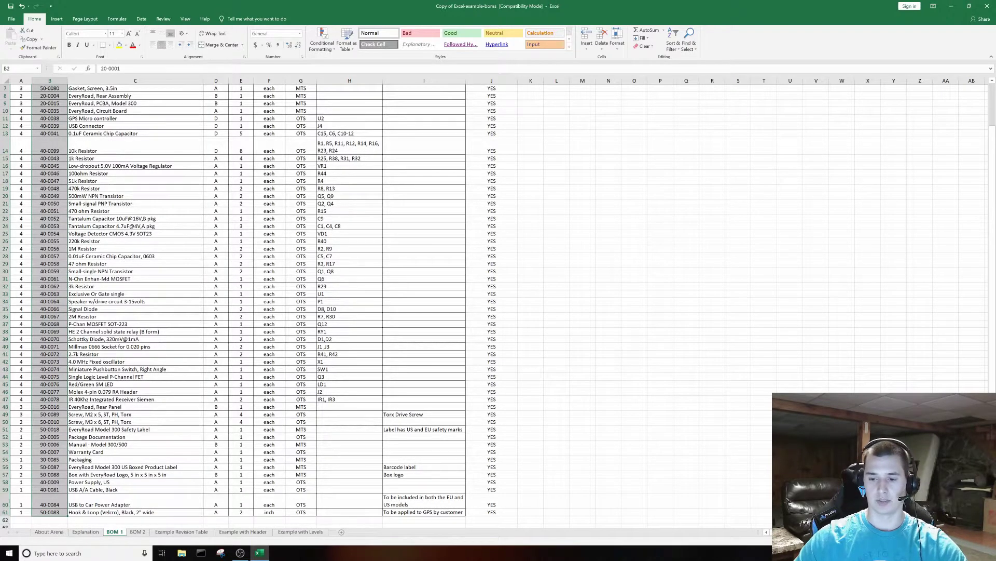
pyautogui.click(139, 531)
pyautogui.moveTo(51, 113); pyautogui.dragTo(58, 485)
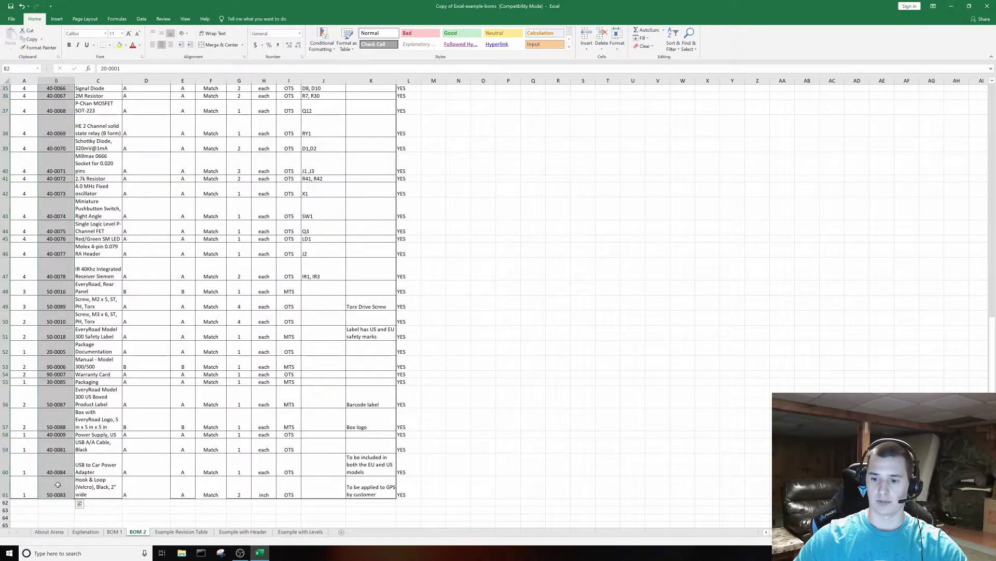
pyautogui.click(509, 276)
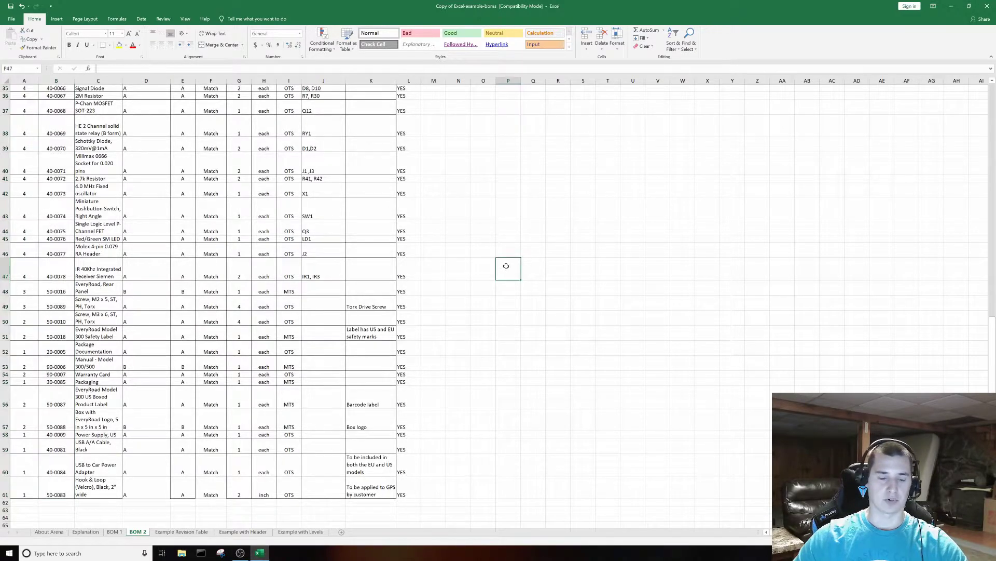
pyautogui.scroll(12, 525, 255)
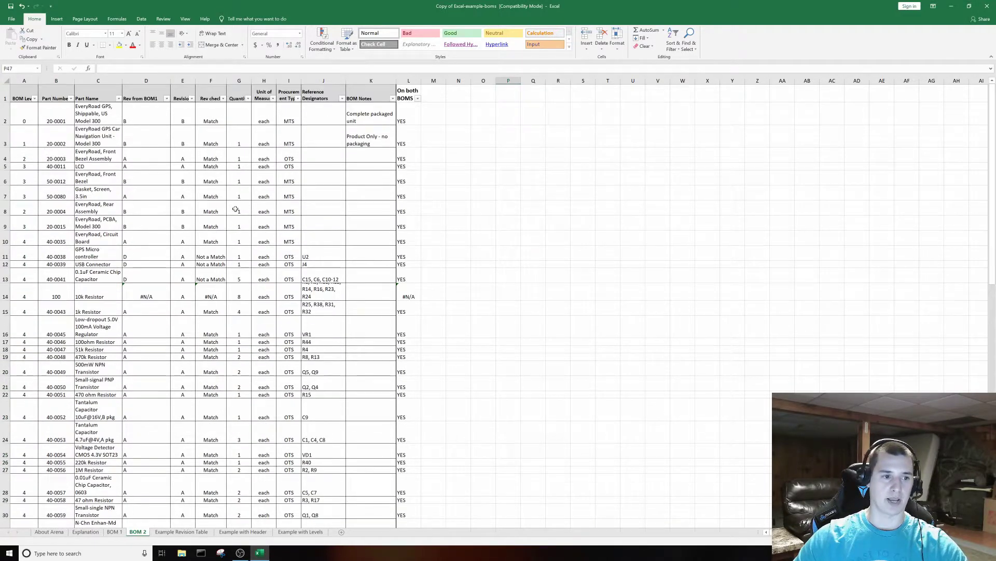
# - Delete row 8, the EveryRoad Rear Assembly (20-0004), from BOM 2
pyautogui.rightClick(5, 209)
pyautogui.click(21, 273)
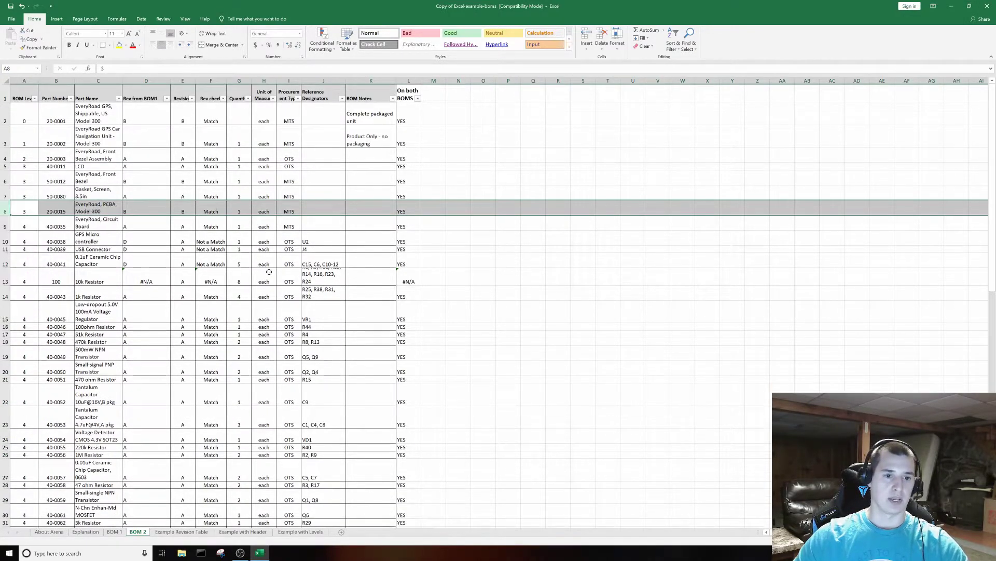
pyautogui.click(608, 276)
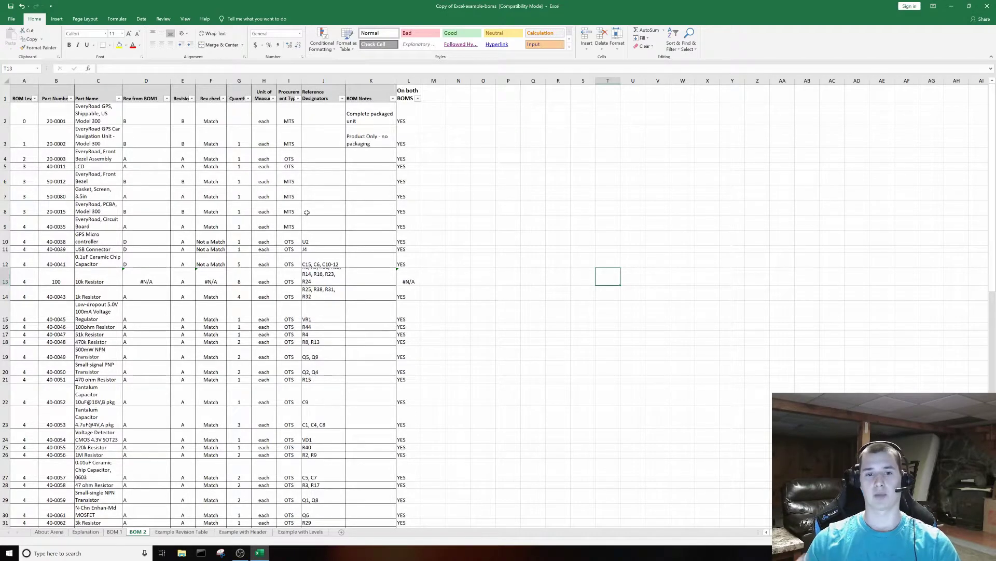
pyautogui.click(380, 133)
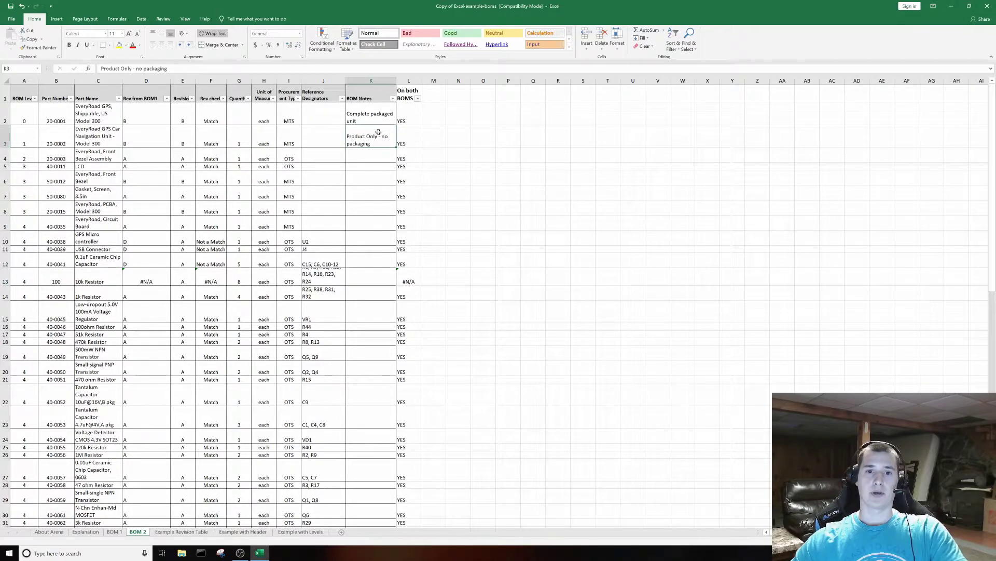
pyautogui.click(488, 120)
pyautogui.click(456, 124)
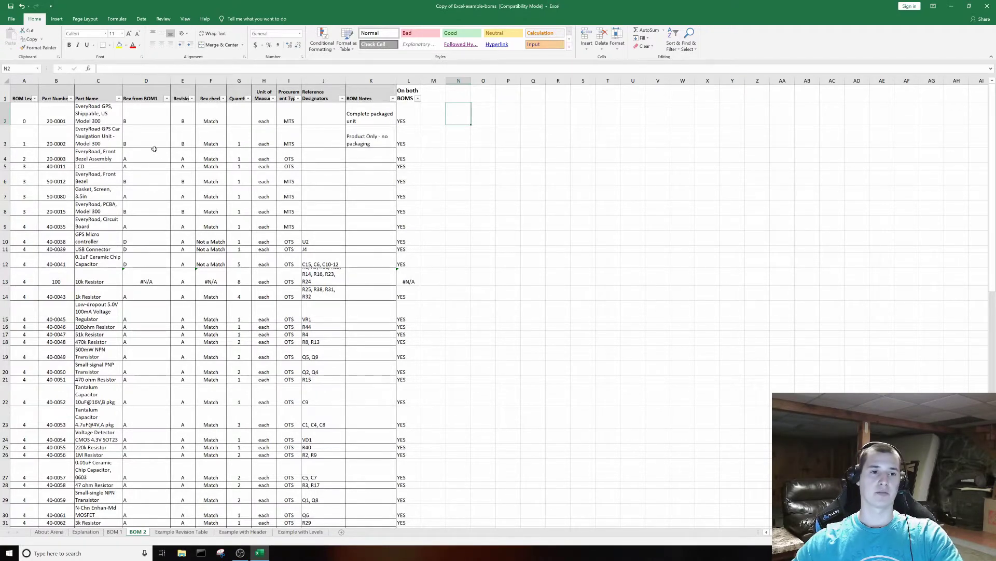
pyautogui.click(219, 174)
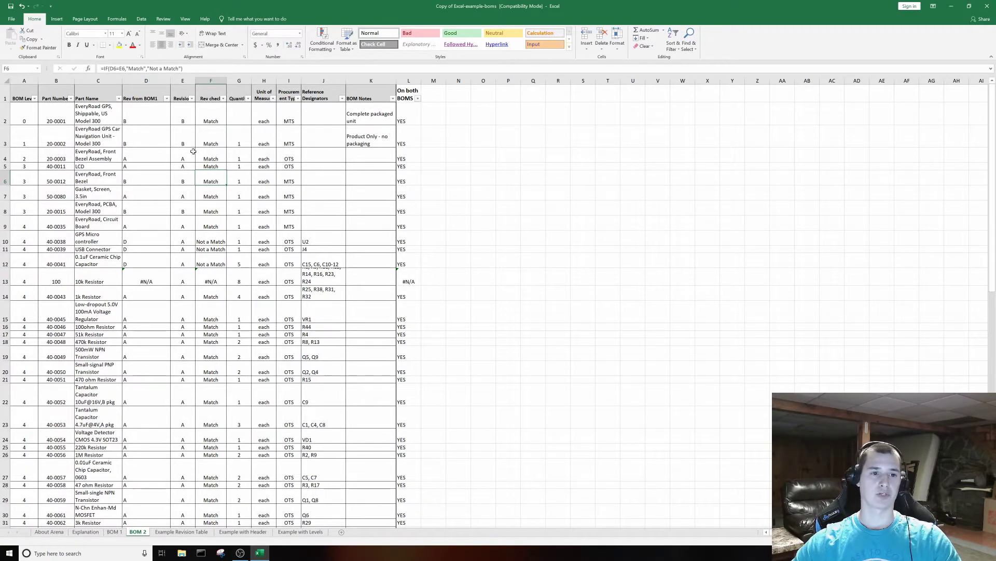
pyautogui.click(161, 139)
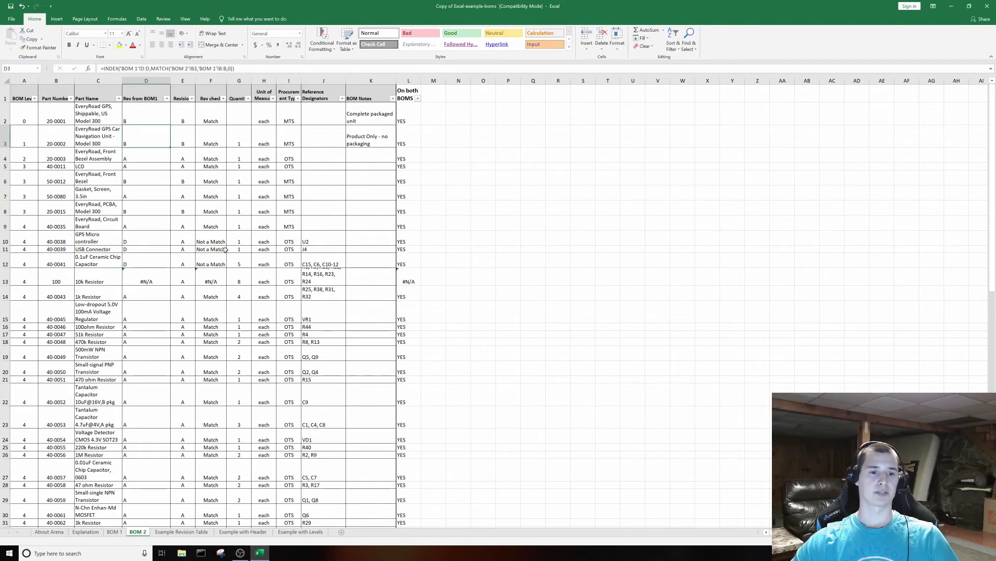
pyautogui.click(238, 265)
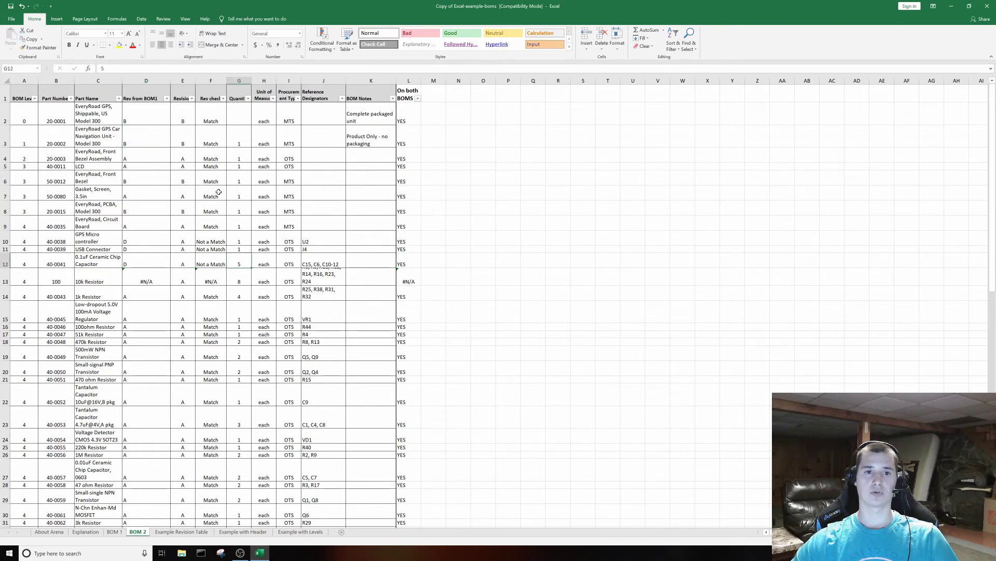